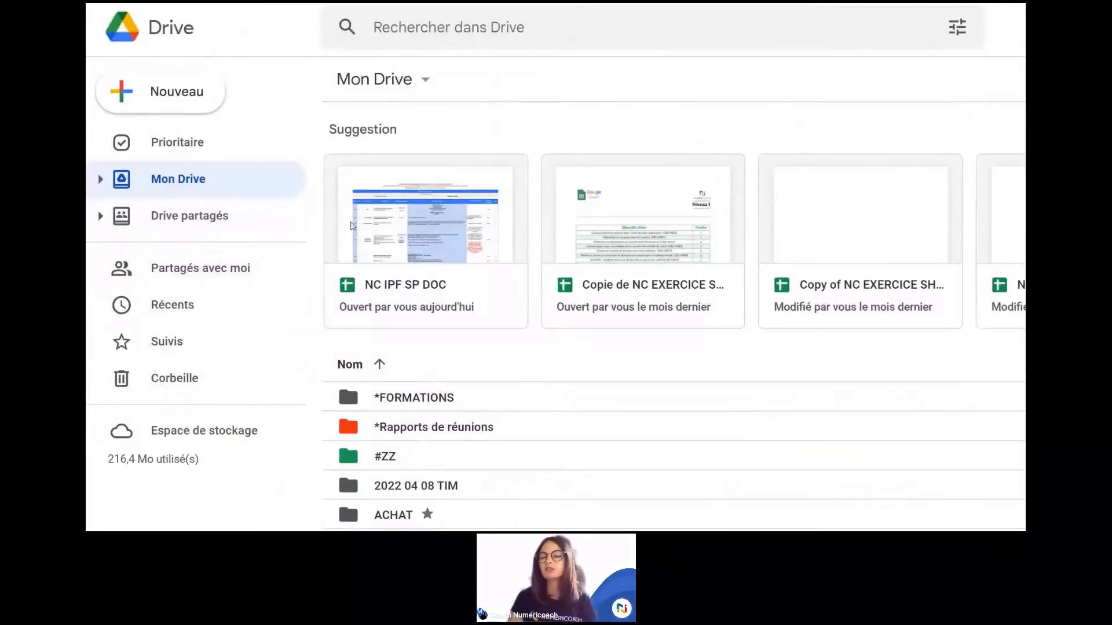
# Step: Open the Nouveau creation menu and close it without choosing anything
pyautogui.click(172, 104)
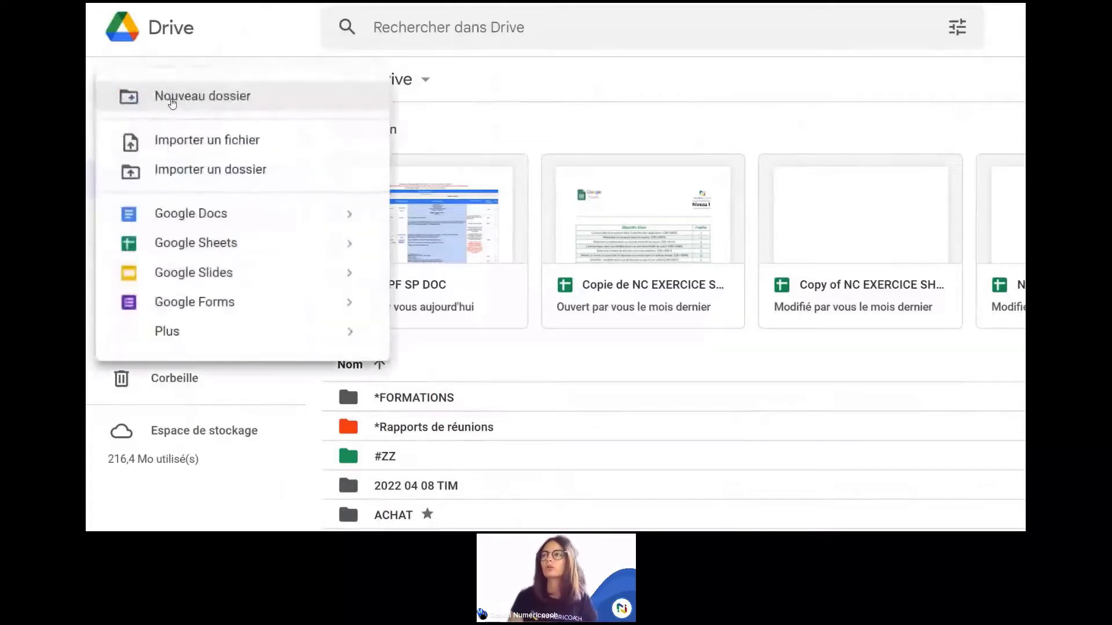
pyautogui.scroll(-1, 500, 263)
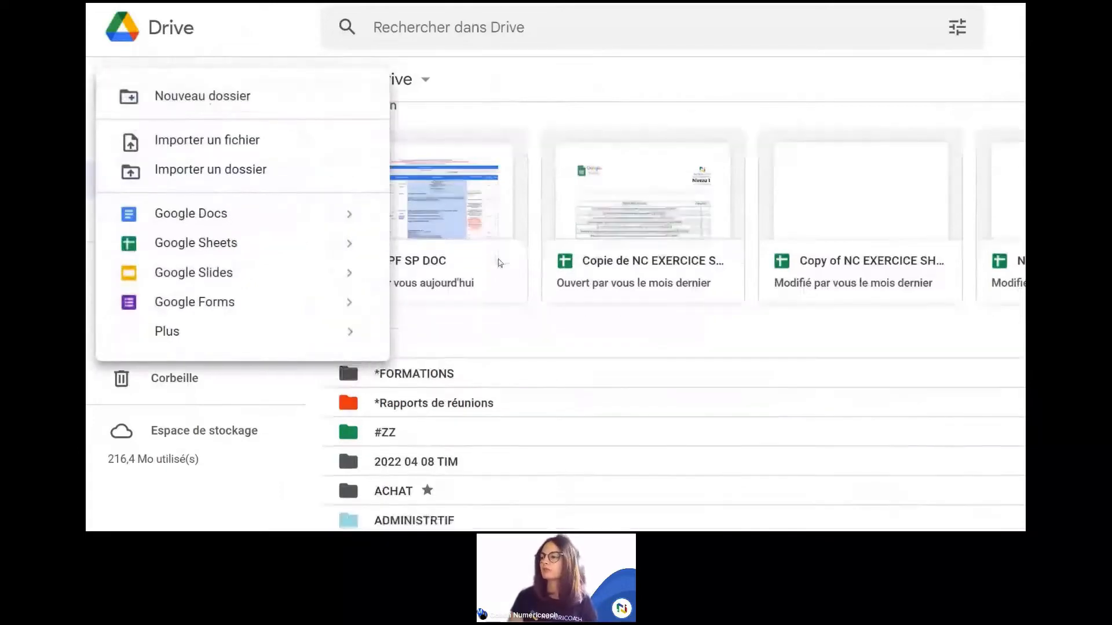
pyautogui.scroll(-3, 500, 263)
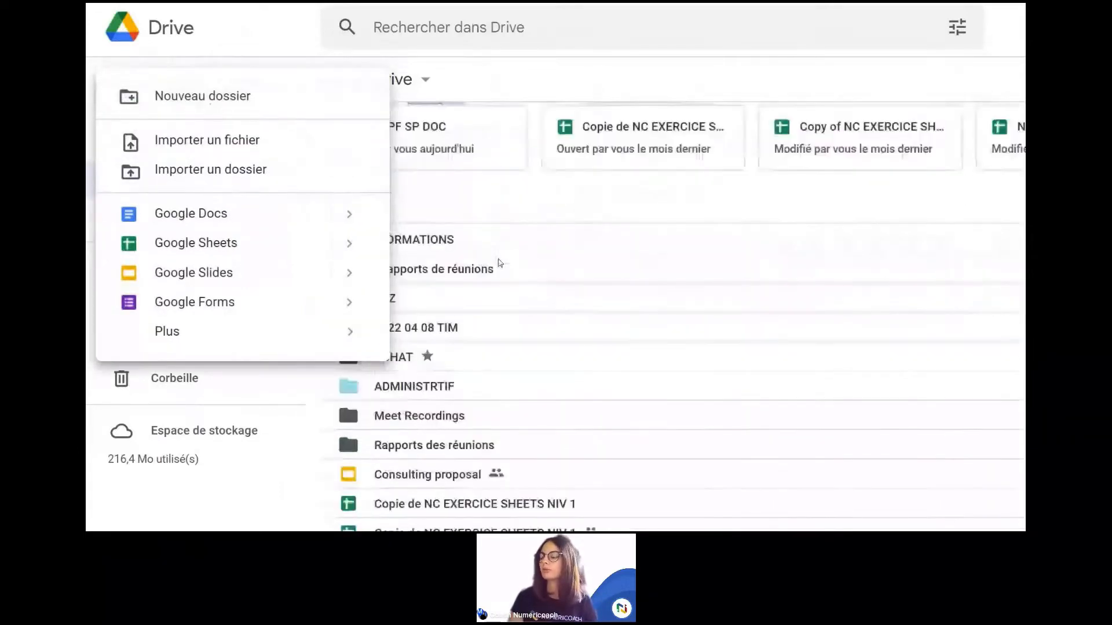
pyautogui.click(260, 489)
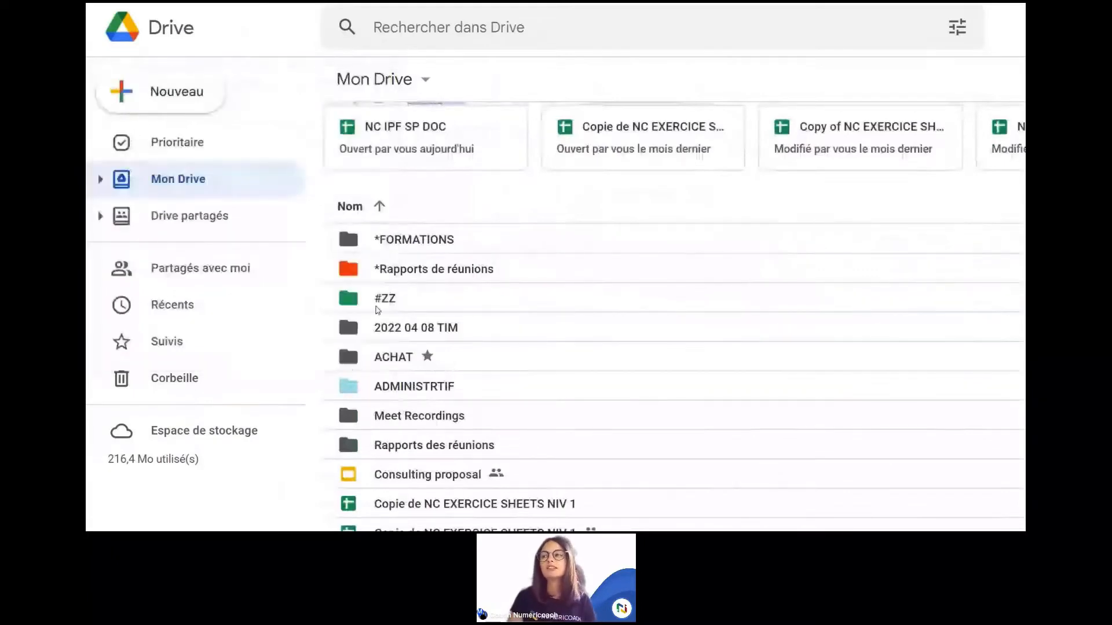
# Step: Expand Mon Drive and ADMINISTRTIF in the sidebar tree to reveal Z - ARCHIVES
pyautogui.click(100, 179)
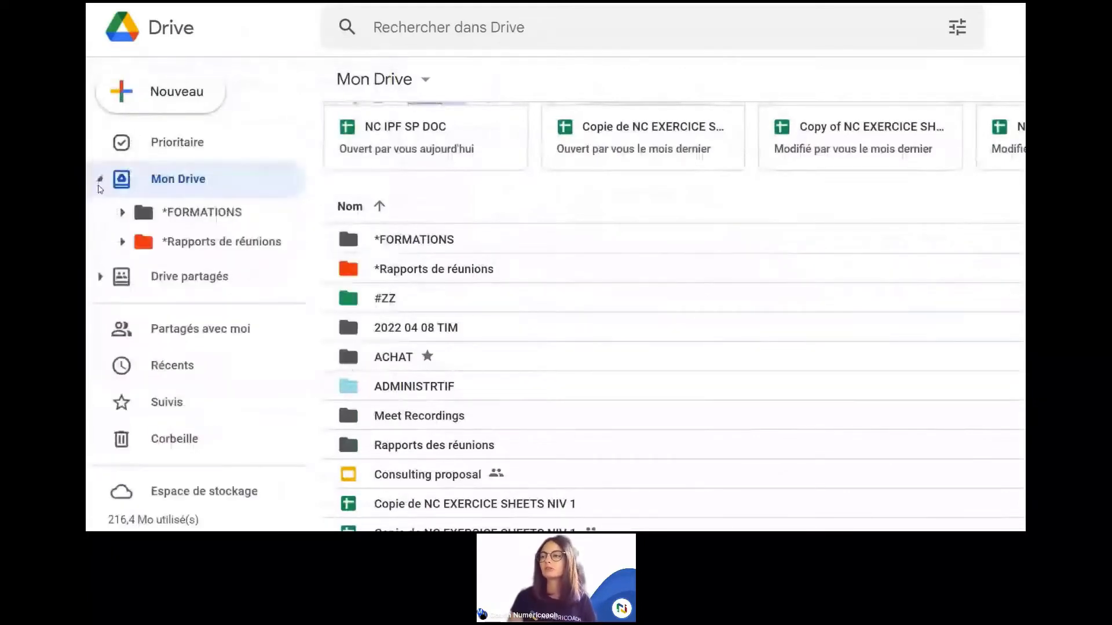
pyautogui.click(124, 361)
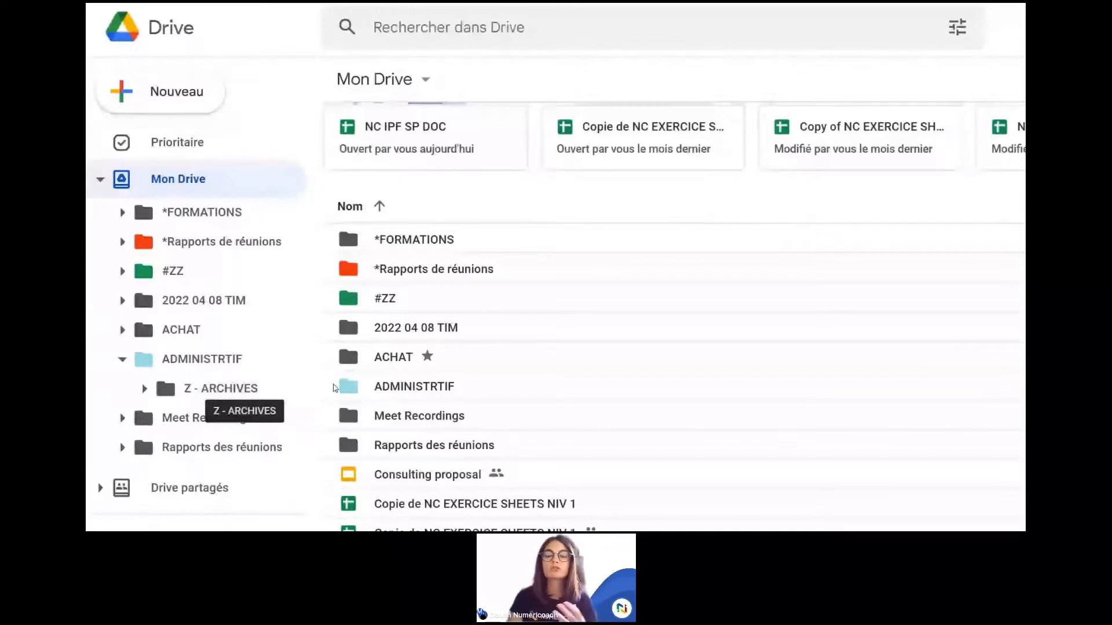
pyautogui.scroll(-1, 387, 364)
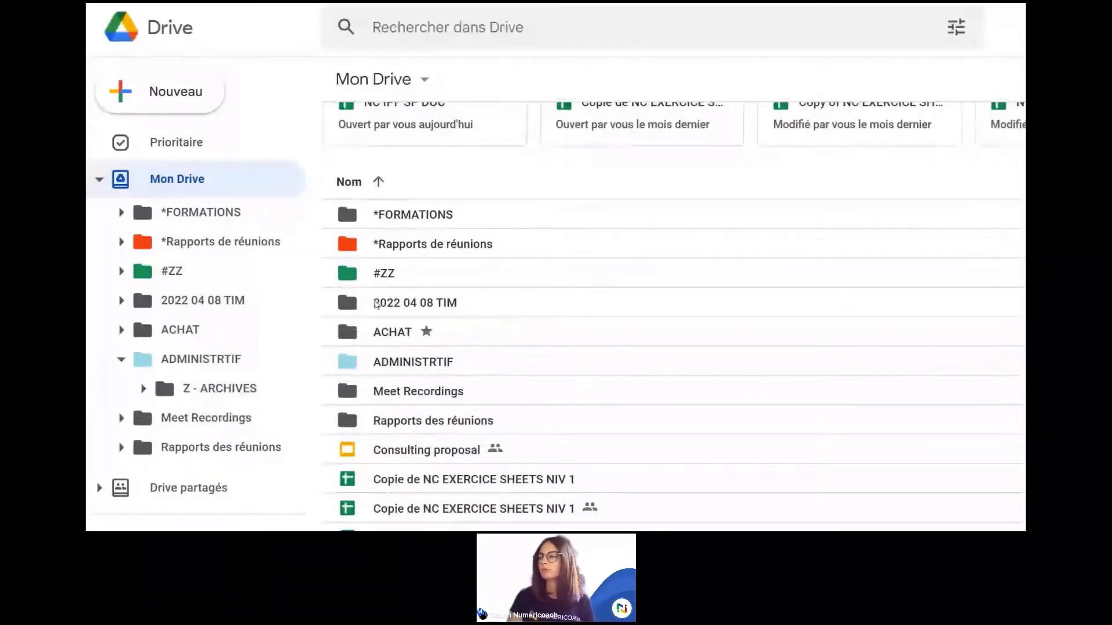
pyautogui.rightClick(384, 302)
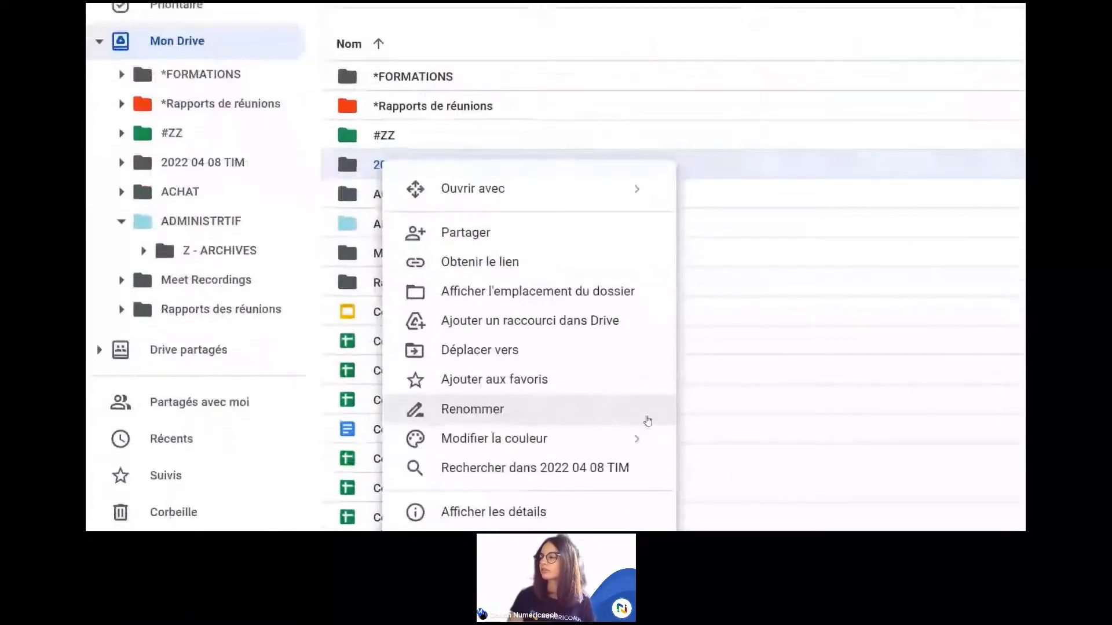
pyautogui.moveTo(648, 443)
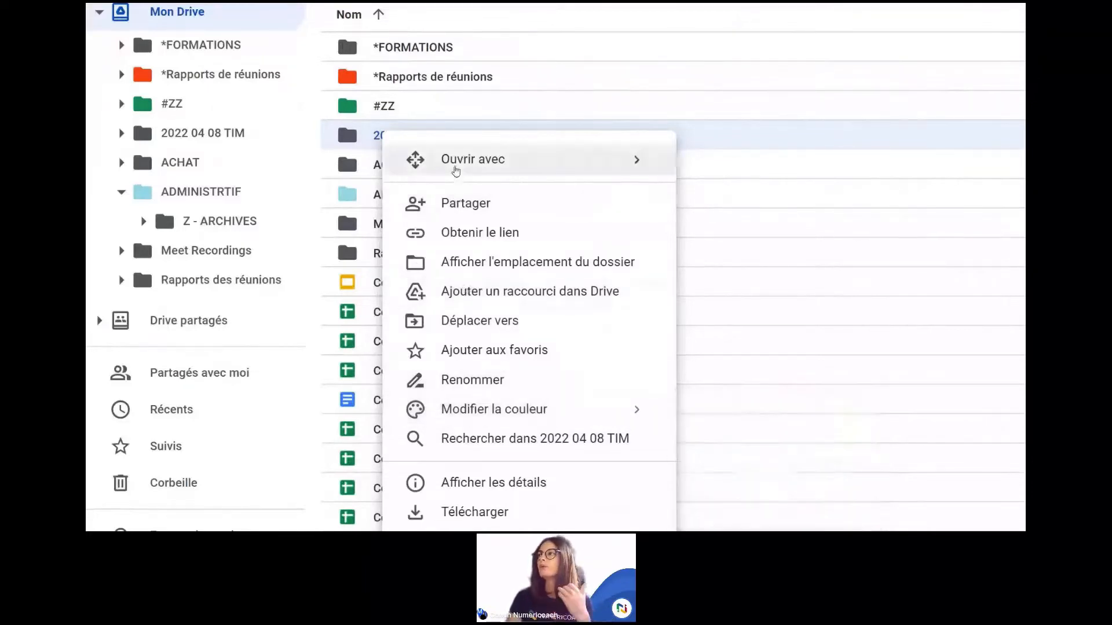
pyautogui.click(441, 84)
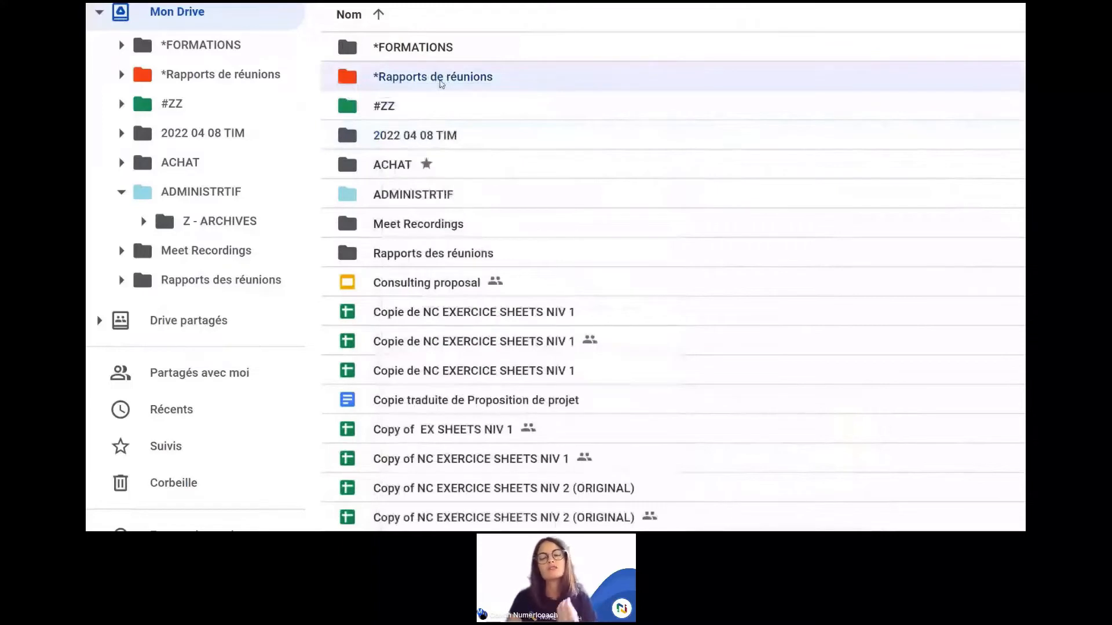
# Step: Scroll back to the top of Mon Drive and select the #ZZ folder
pyautogui.scroll(1, 436, 163)
pyautogui.scroll(1, 436, 163)
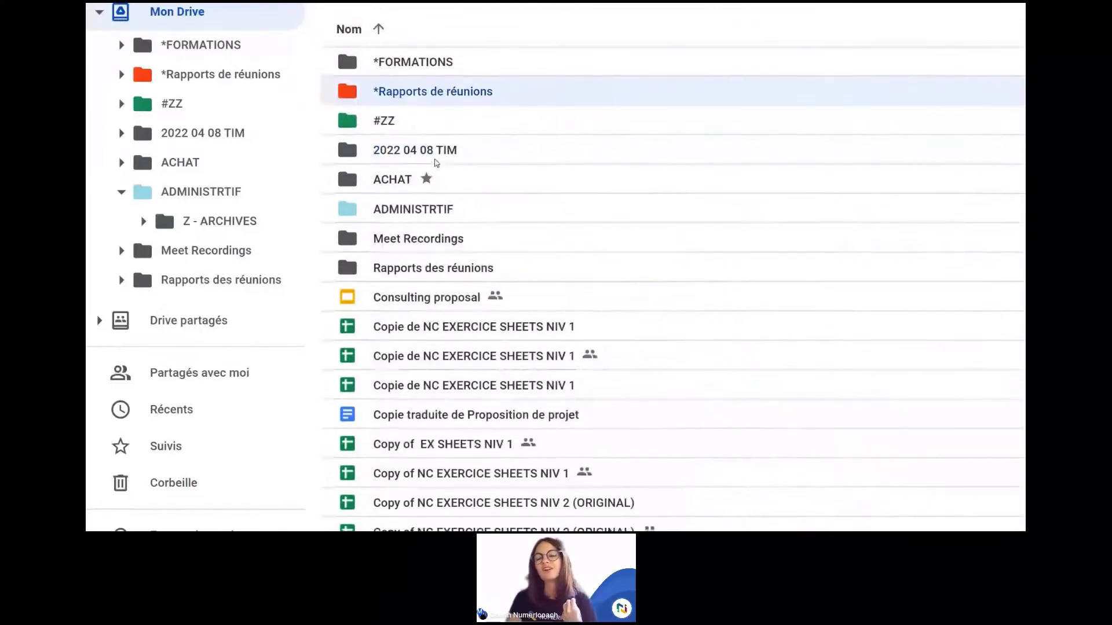
pyautogui.scroll(1, 436, 163)
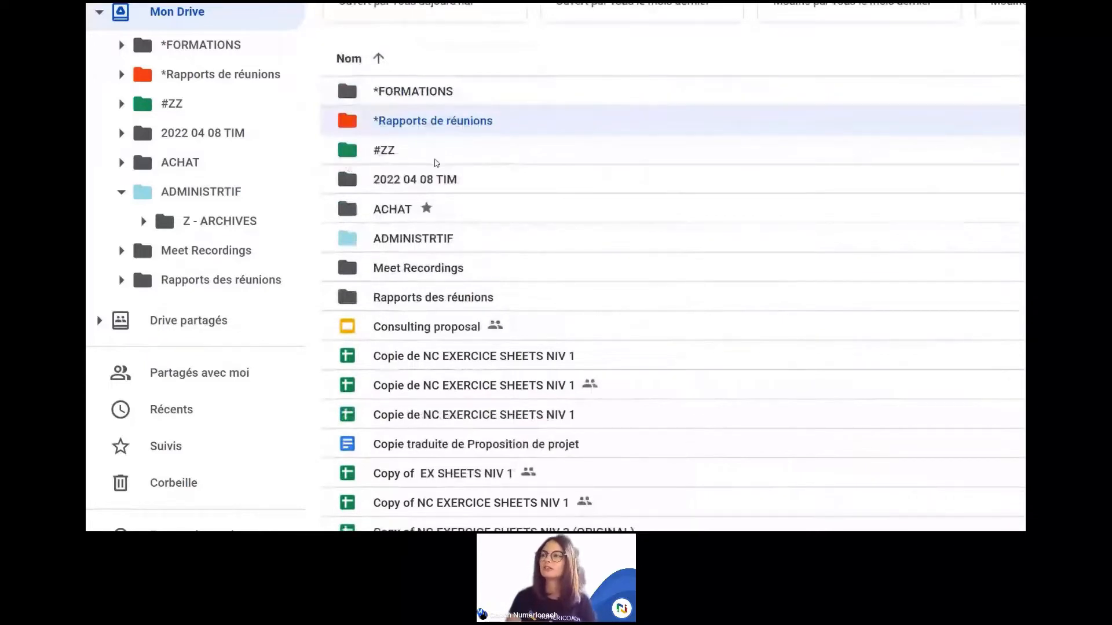
pyautogui.scroll(1, 436, 163)
pyautogui.scroll(1, 436, 163)
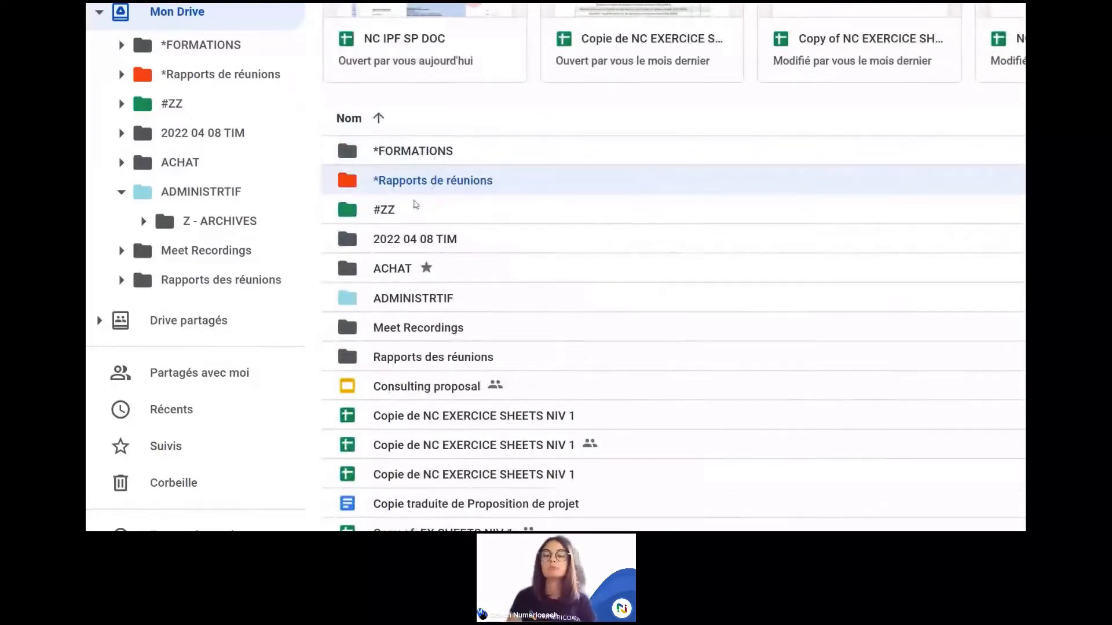
pyautogui.click(431, 215)
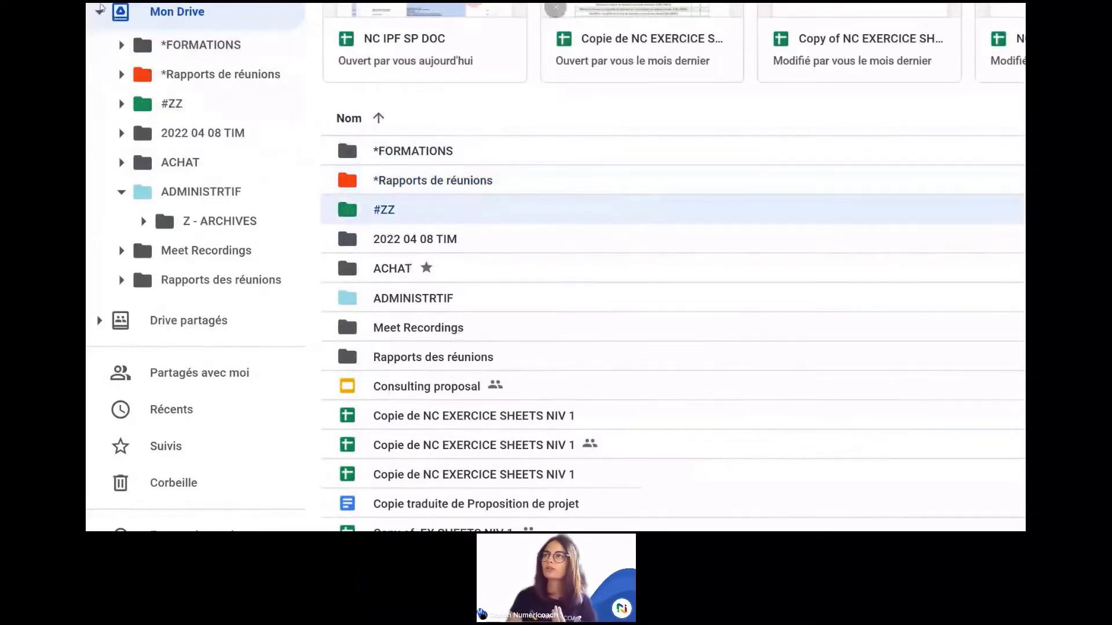
# Step: Collapse the Mon Drive sidebar tree and select the ADMINISTRTIF folder
pyautogui.click(100, 12)
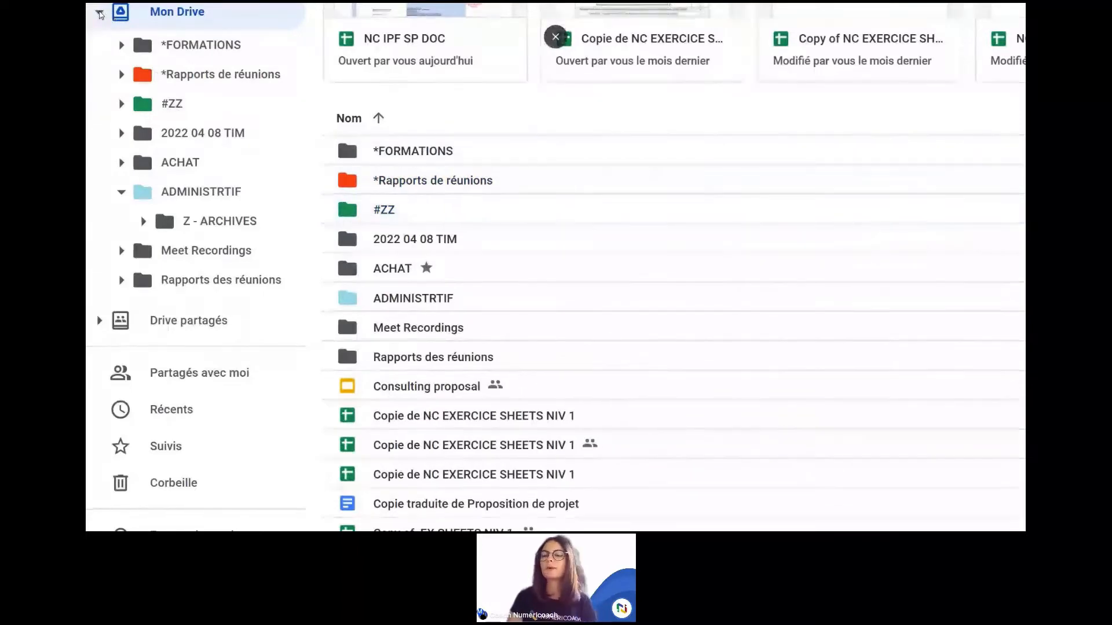
pyautogui.click(100, 12)
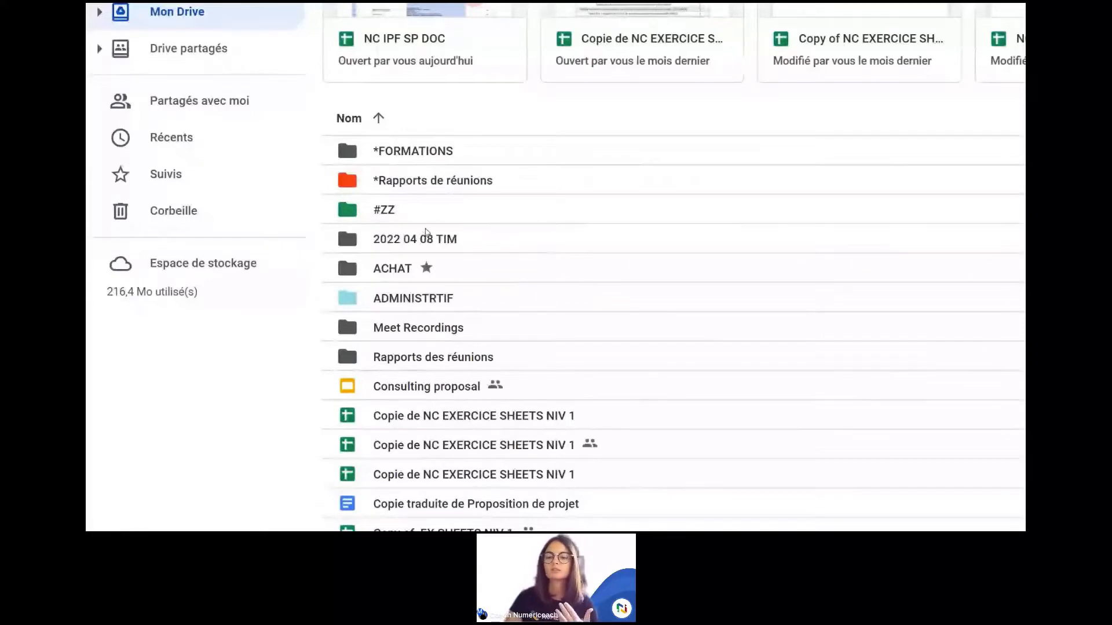
pyautogui.click(413, 305)
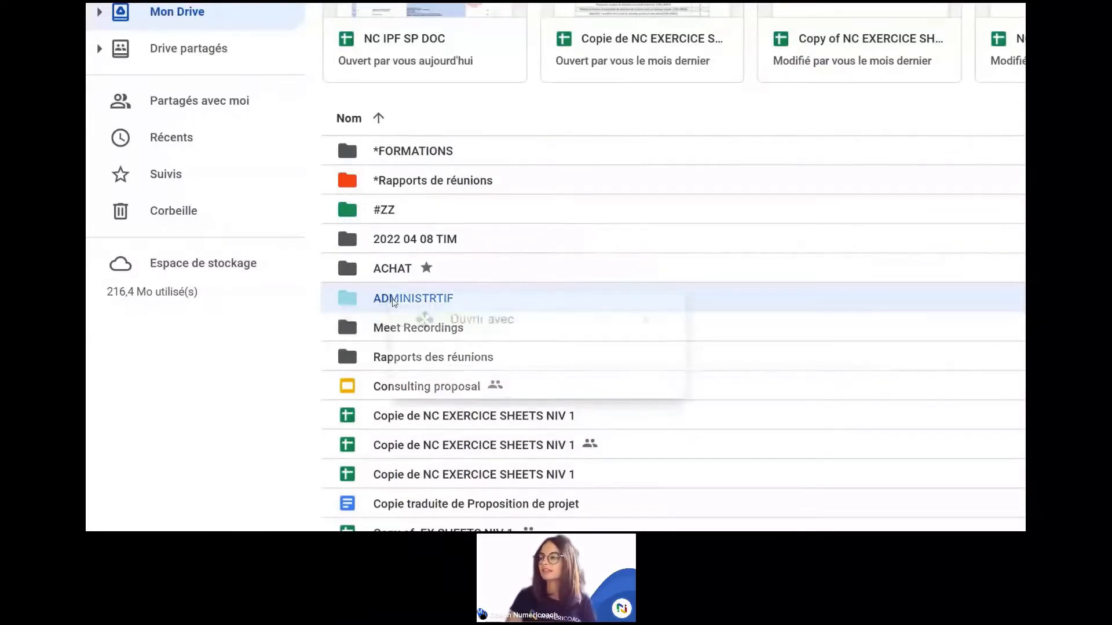
# Step: Rename the ADMINISTRTIF folder to '1 ADMINISTRTIF' by adding '1 ' before the name
pyautogui.rightClick(393, 301)
pyautogui.scroll(-1, 480, 493)
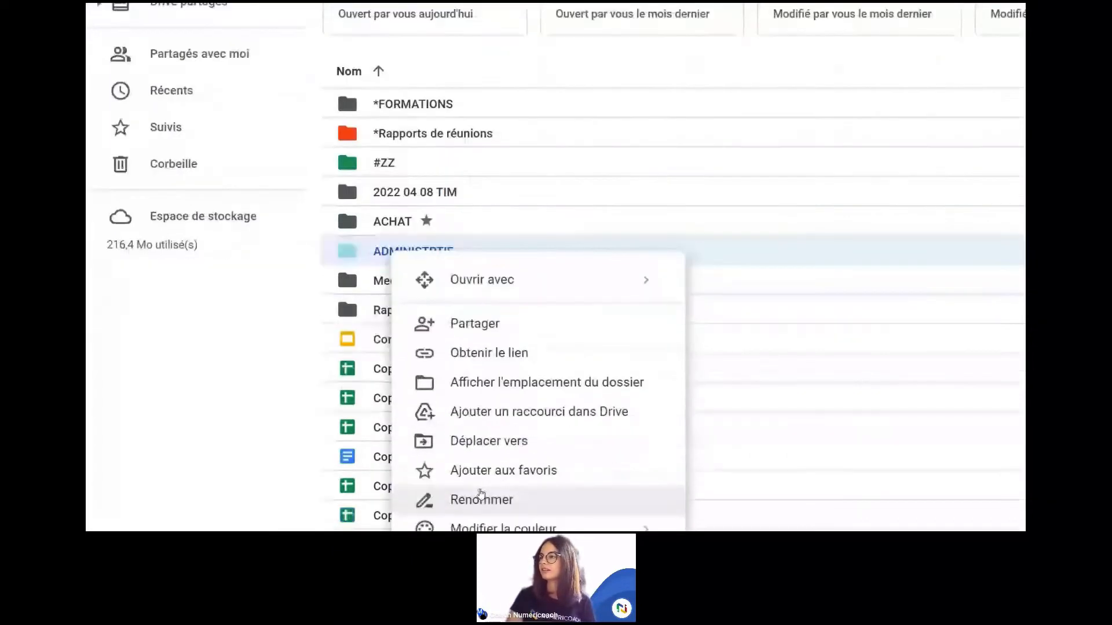
pyautogui.click(454, 489)
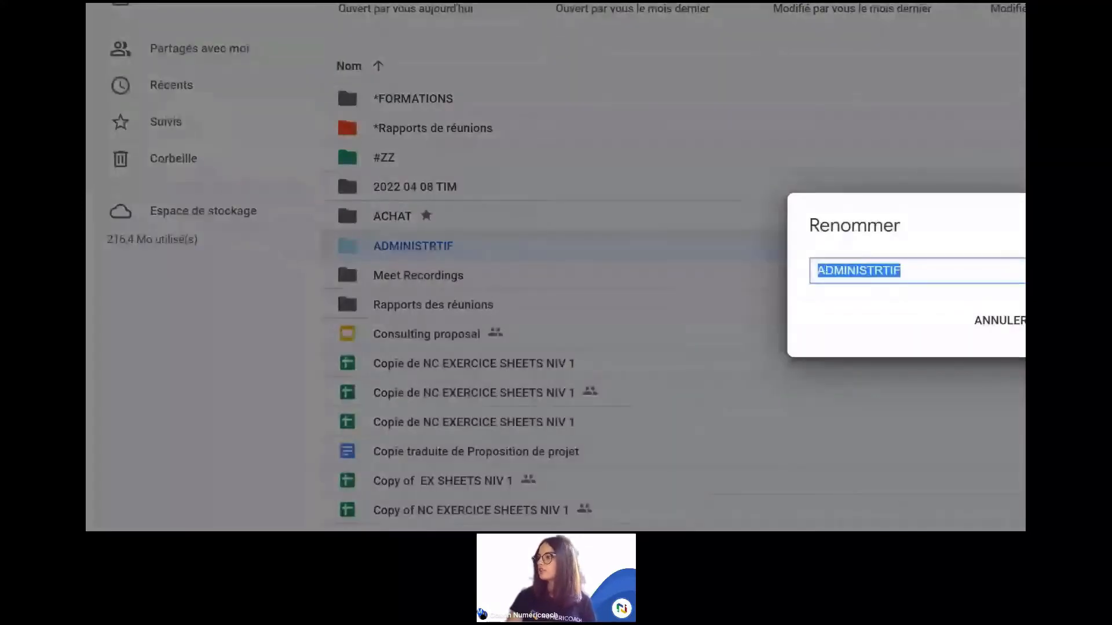
pyautogui.click(825, 270)
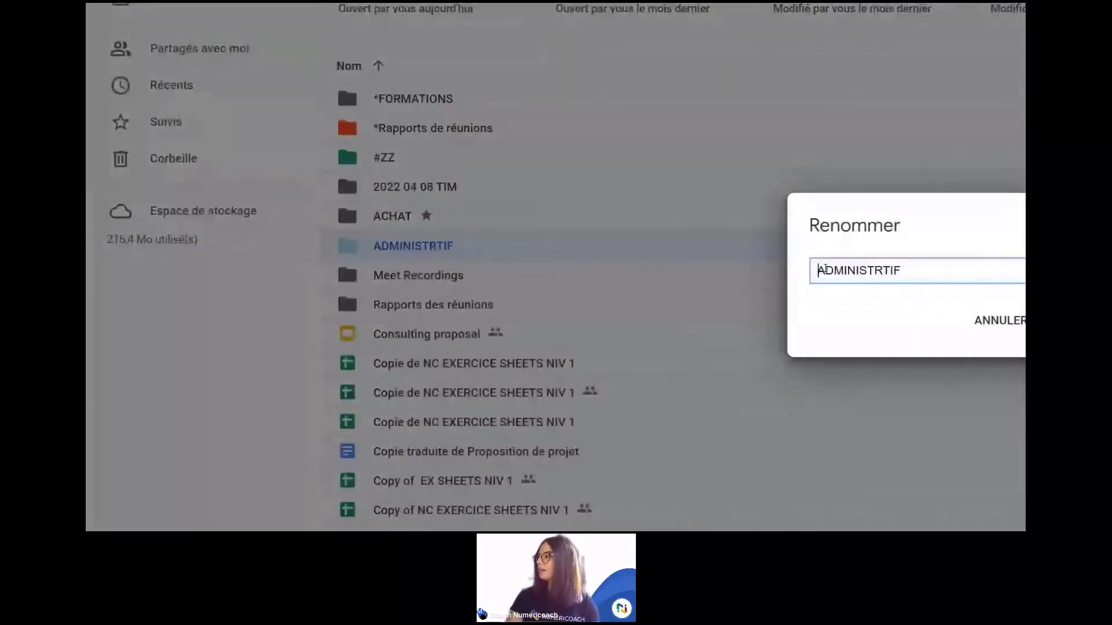
pyautogui.write('1')
pyautogui.press('Return')
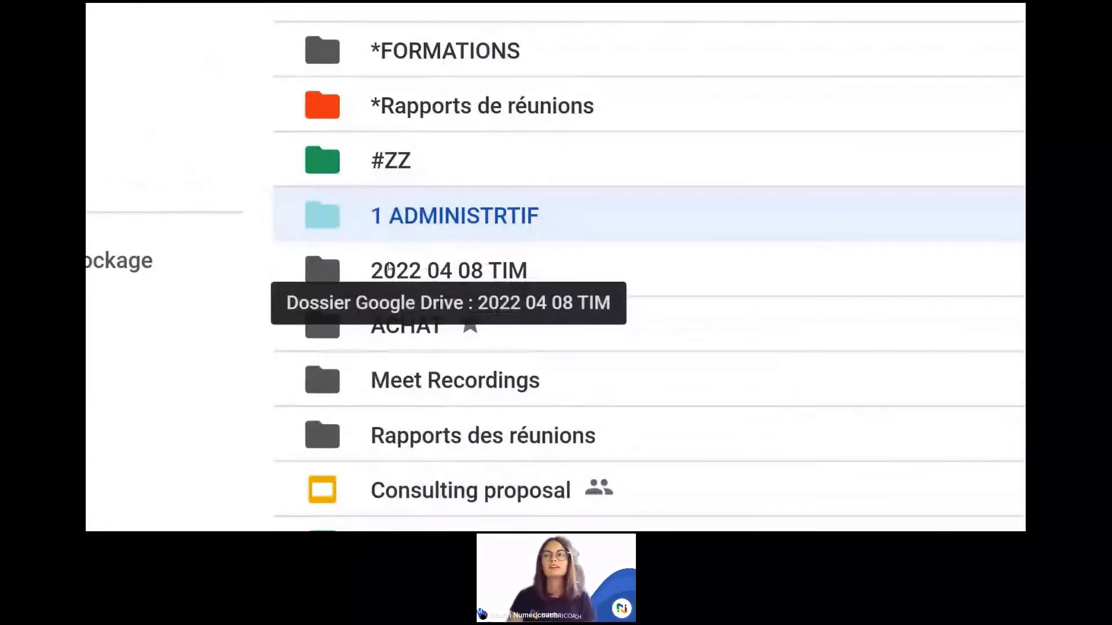
# Step: Select #ZZ and 1 ADMINISTRTIF, then dismiss the #ZZ context menu unused
pyautogui.click(382, 171)
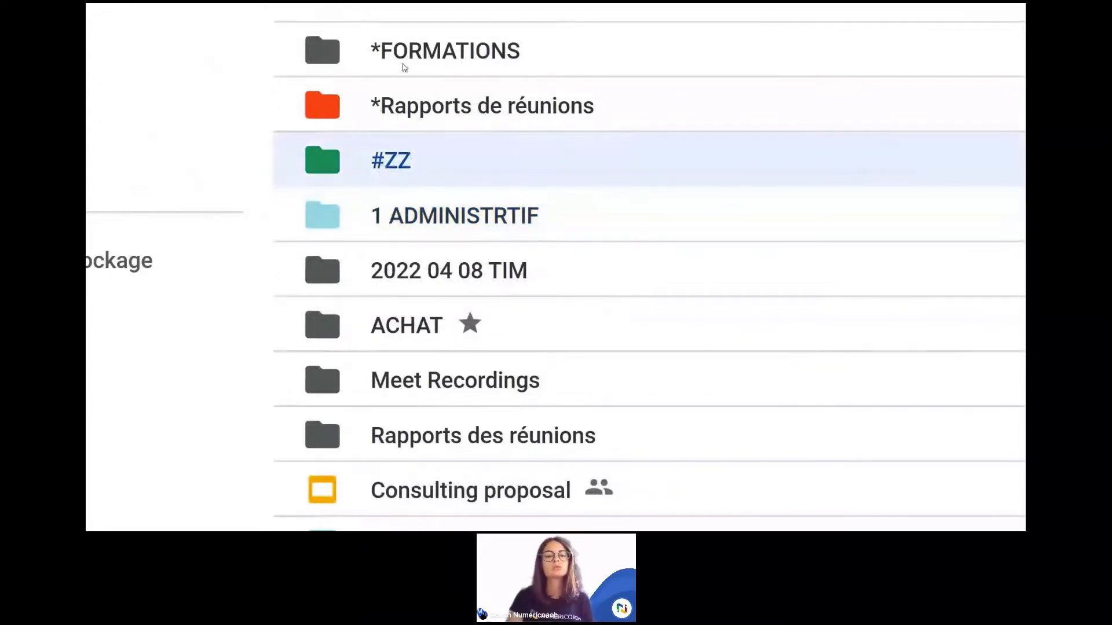
pyautogui.click(398, 209)
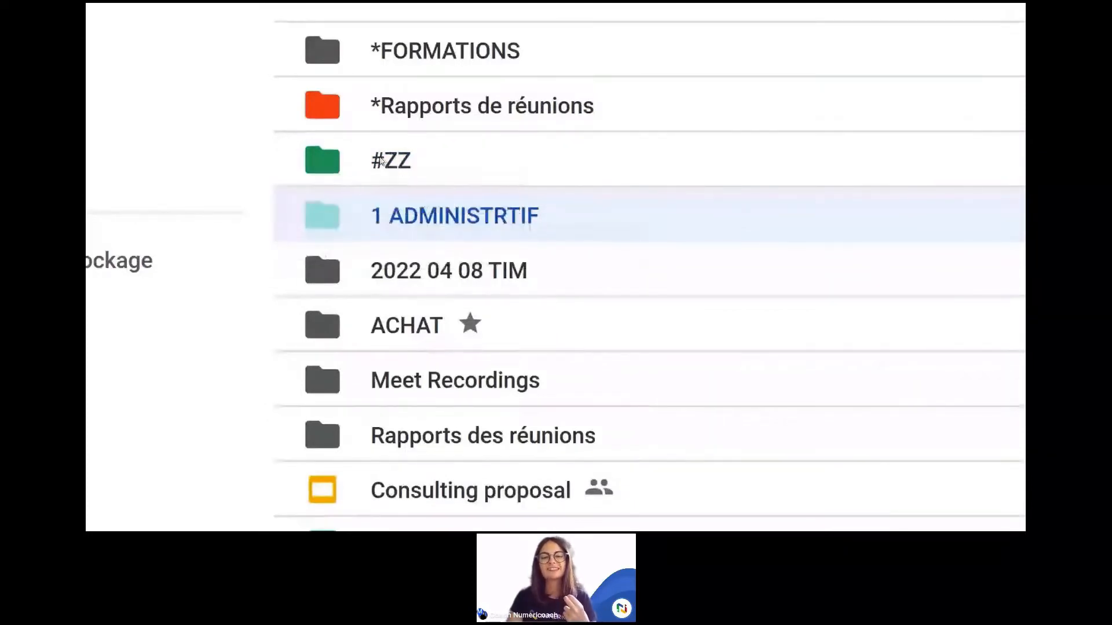
pyautogui.click(368, 160)
pyautogui.rightClick(368, 161)
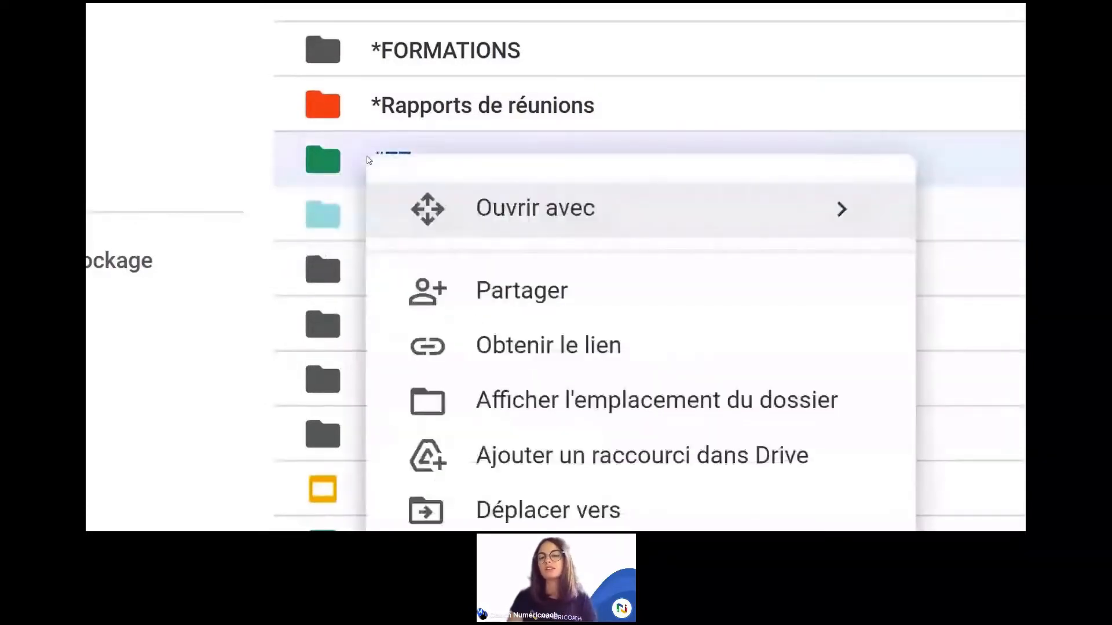
pyautogui.click(382, 141)
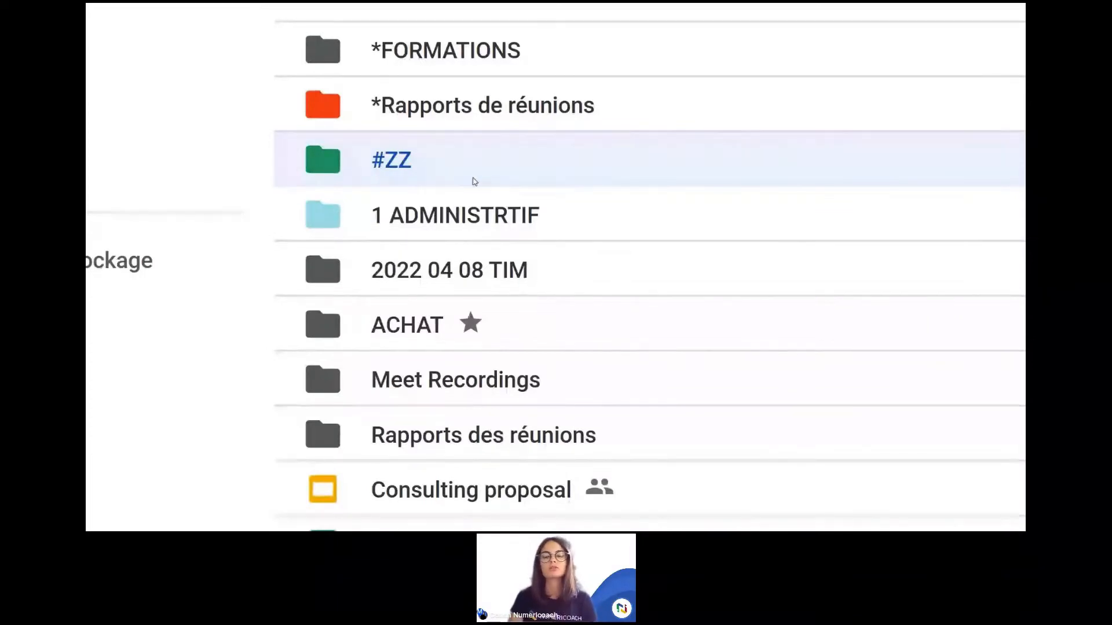
# Step: Select the *Rapports de réunions folder and exit full-screen mode
pyautogui.click(421, 116)
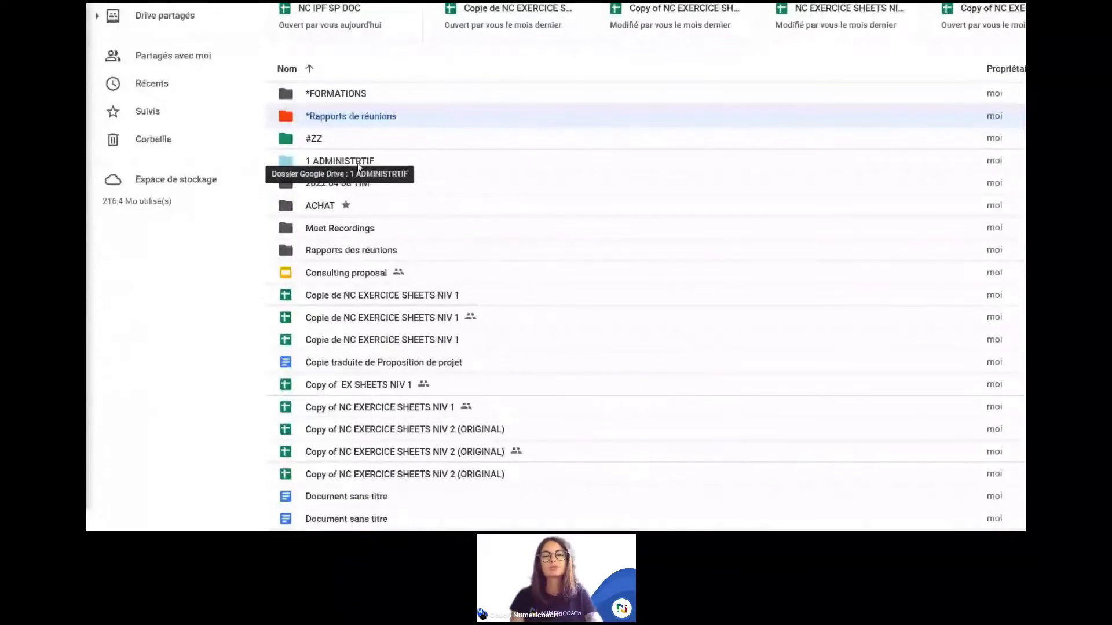
pyautogui.scroll(1, 357, 167)
pyautogui.scroll(1, 358, 166)
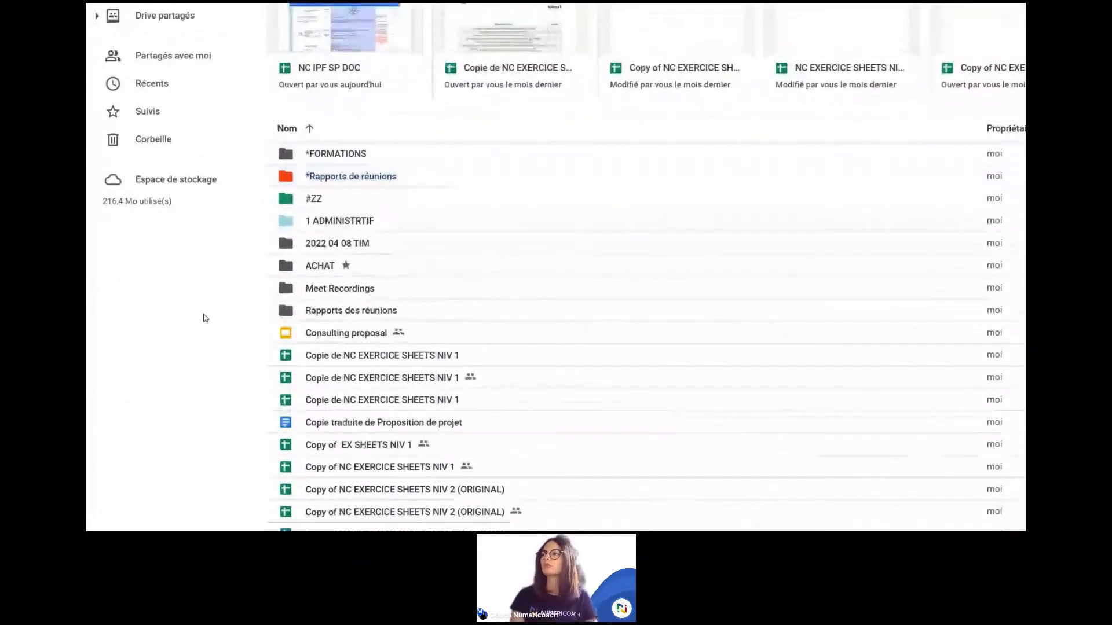
pyautogui.press('F11')
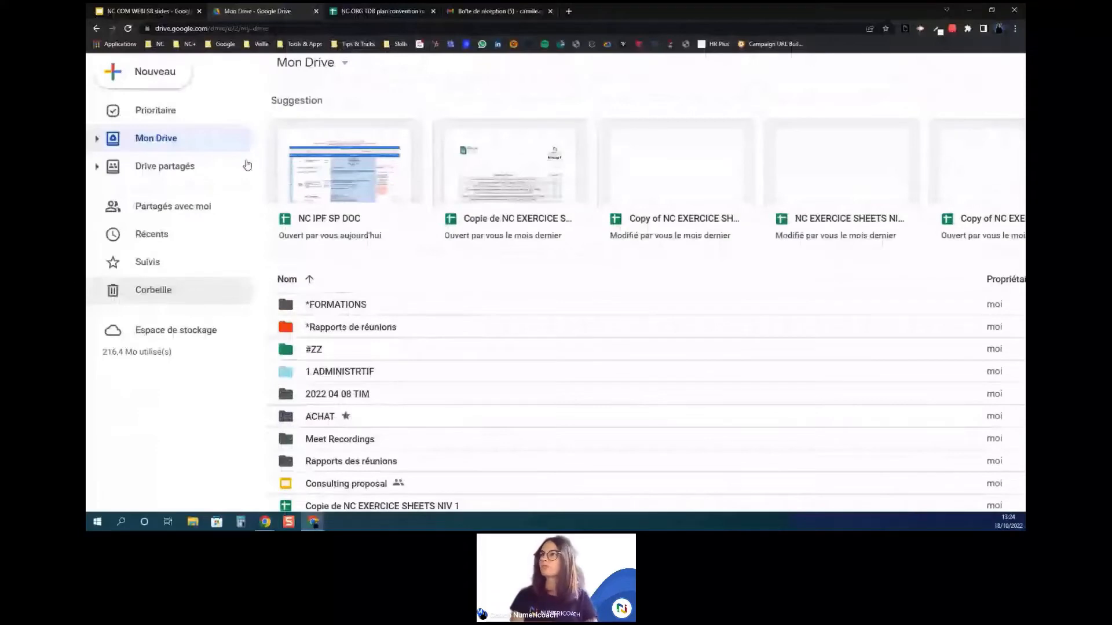
# Step: Show the naming-convention spreadsheet full screen at 200% zoom
pyautogui.click(374, 12)
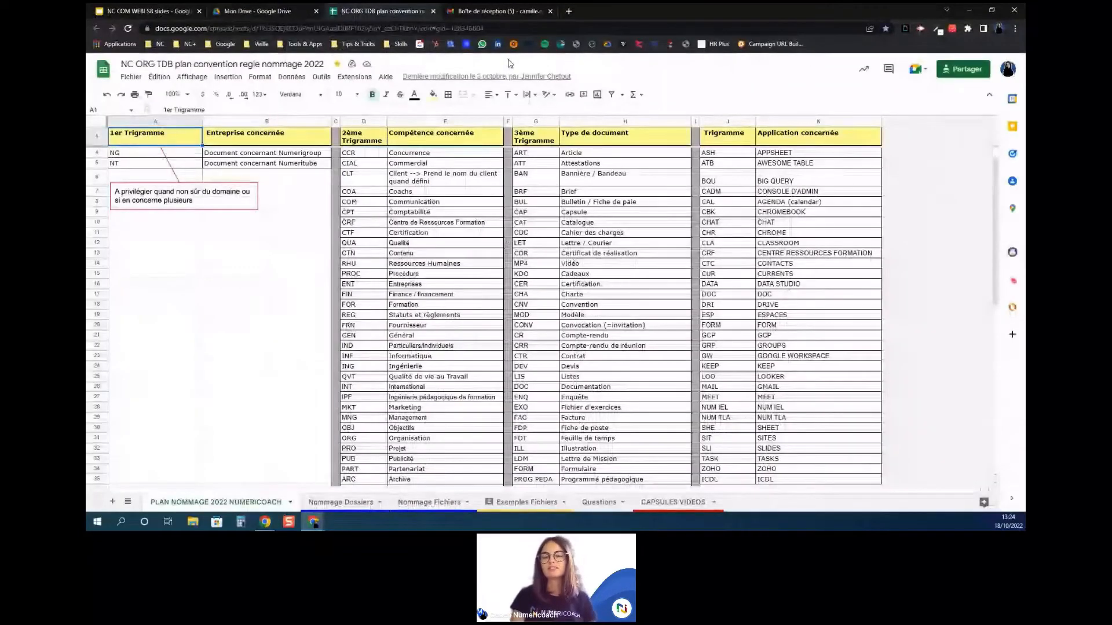
pyautogui.press('F11')
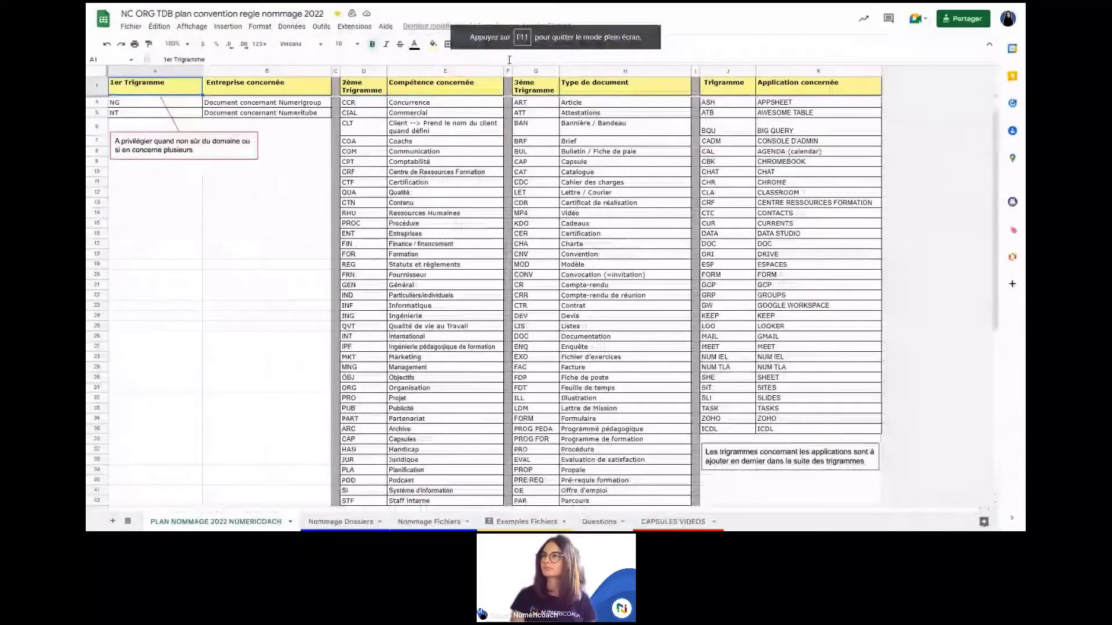
pyautogui.click(190, 44)
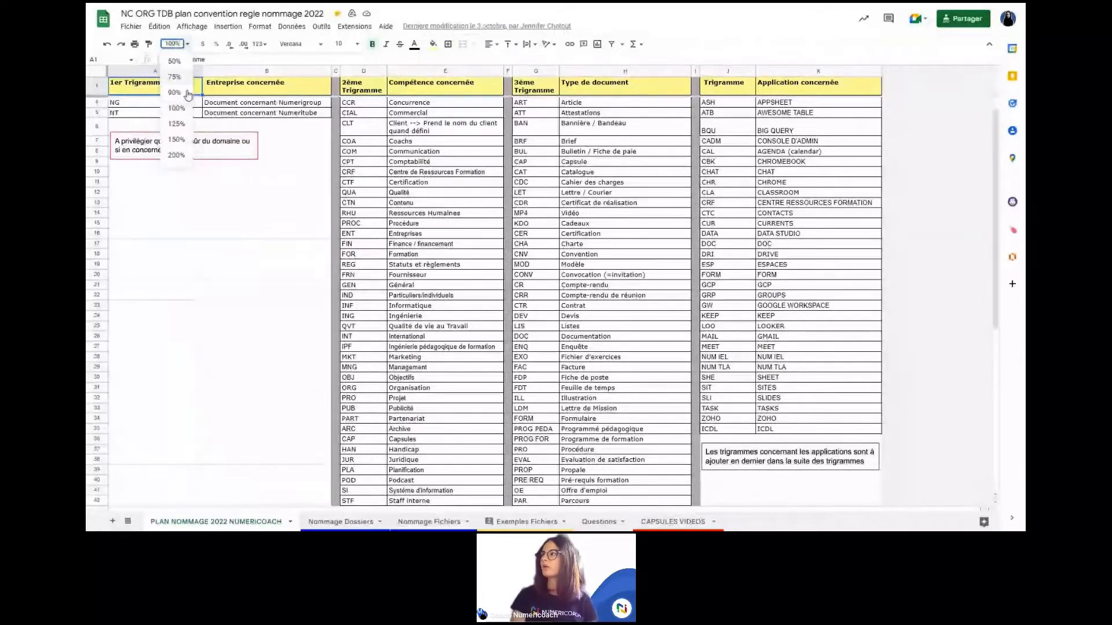
pyautogui.click(176, 155)
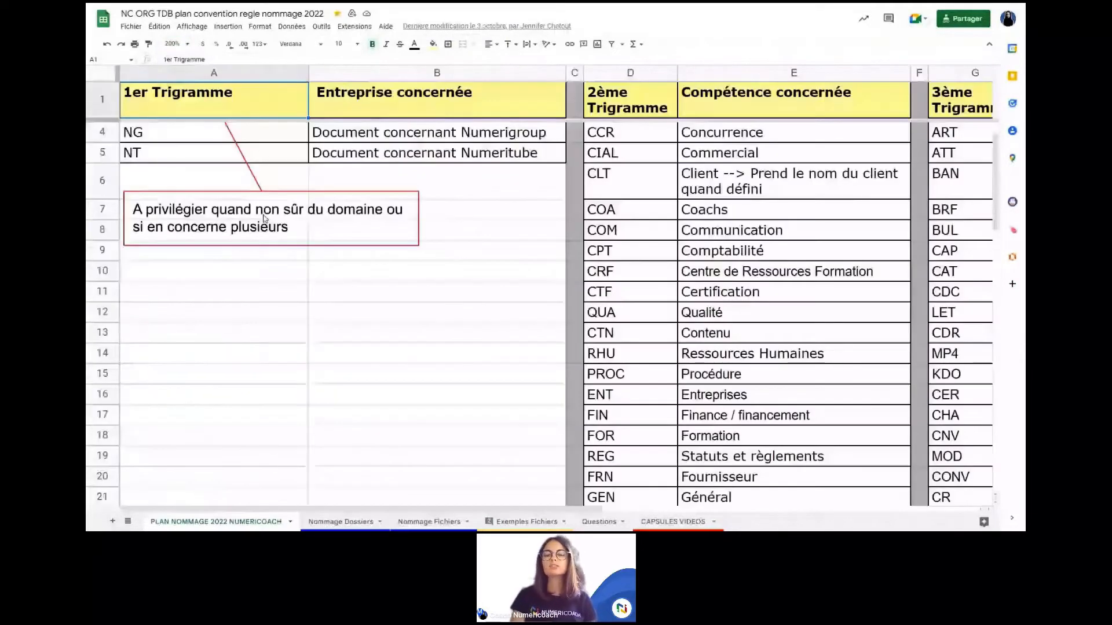
pyautogui.hscroll(5, 263, 219)
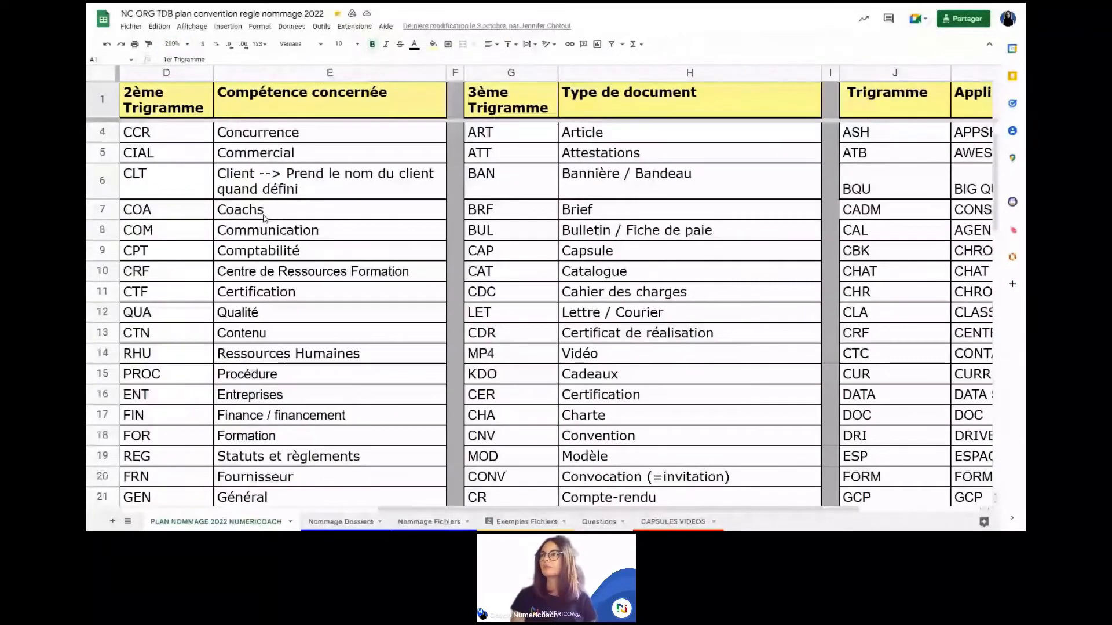
pyautogui.hscroll(-5, 264, 219)
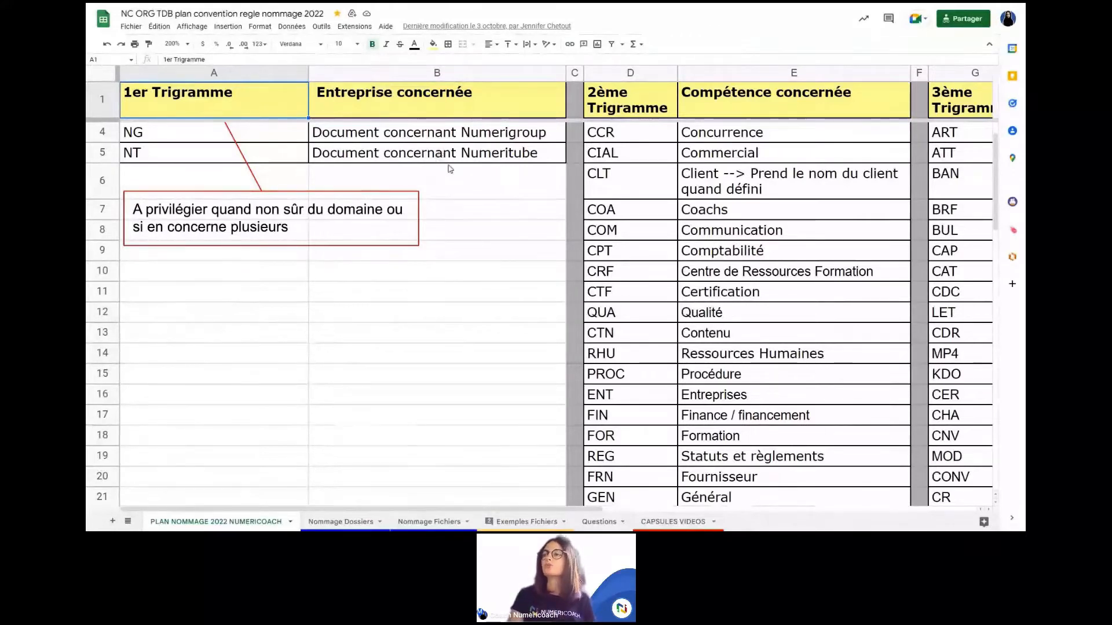
# Step: Move the arrow-and-callout note up beside row 5
pyautogui.click(415, 155)
pyautogui.moveTo(415, 155); pyautogui.dragTo(415, 114)
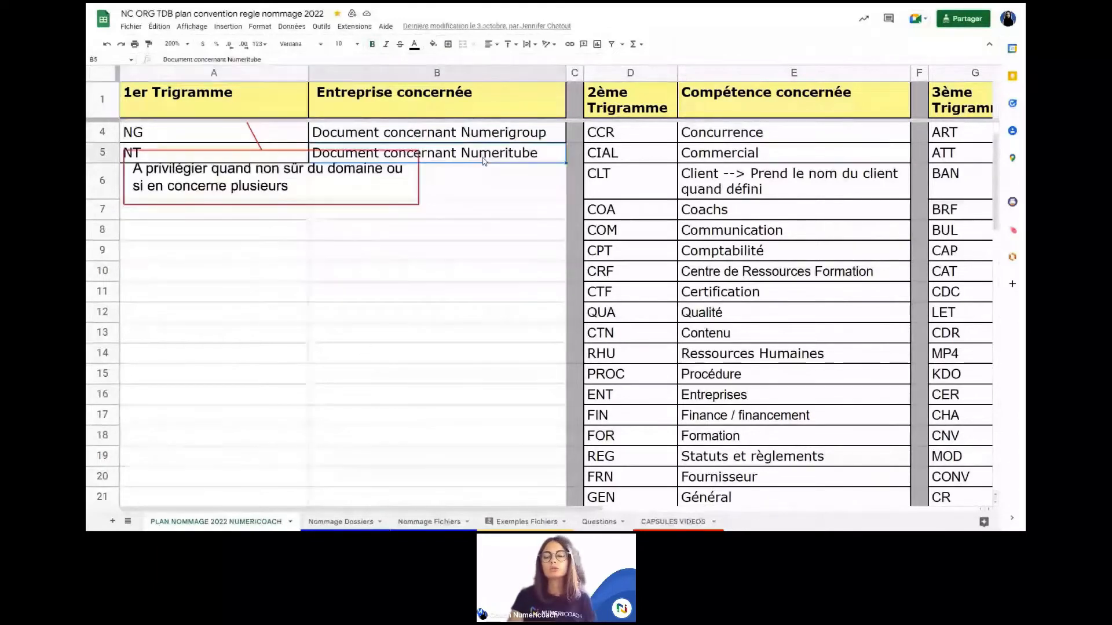
pyautogui.click(457, 155)
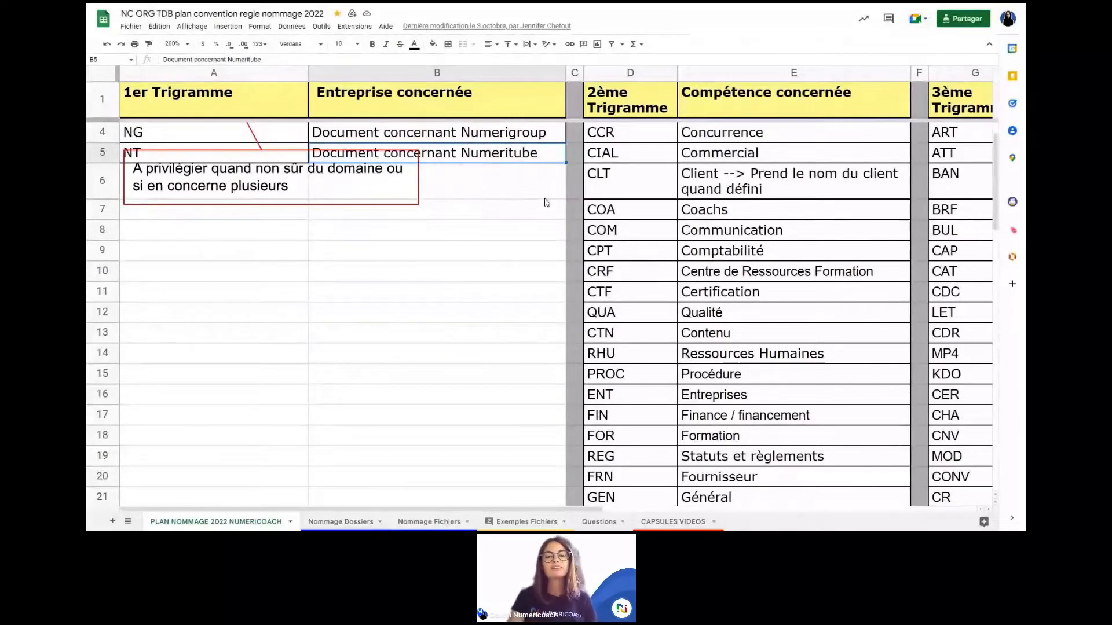
pyautogui.hscroll(3, 544, 203)
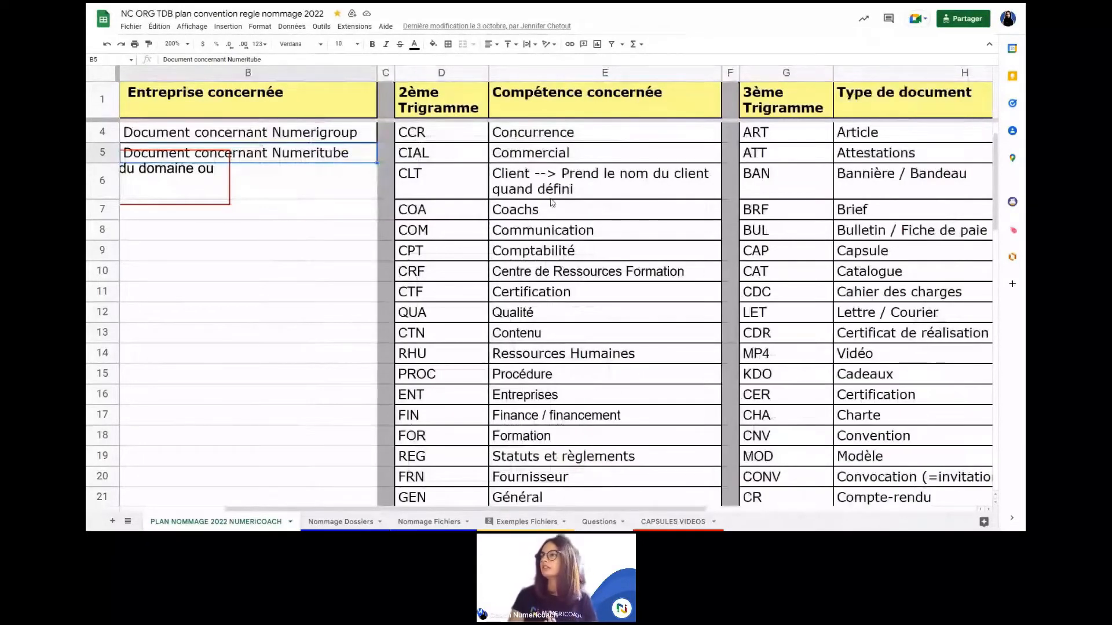
pyautogui.scroll(1, 552, 202)
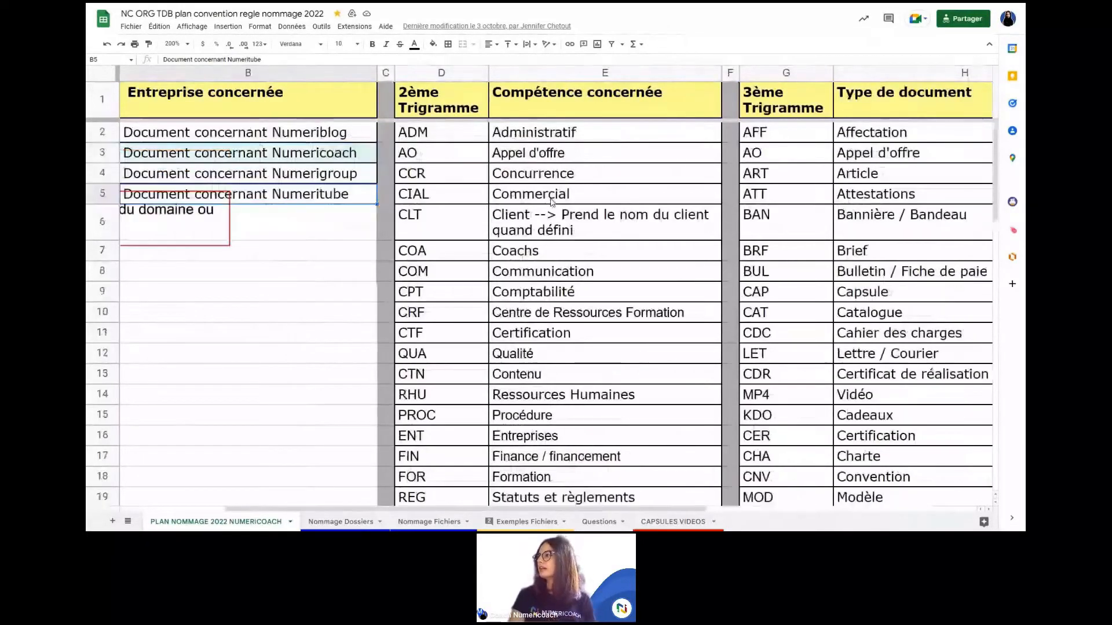
pyautogui.hscroll(-3, 552, 202)
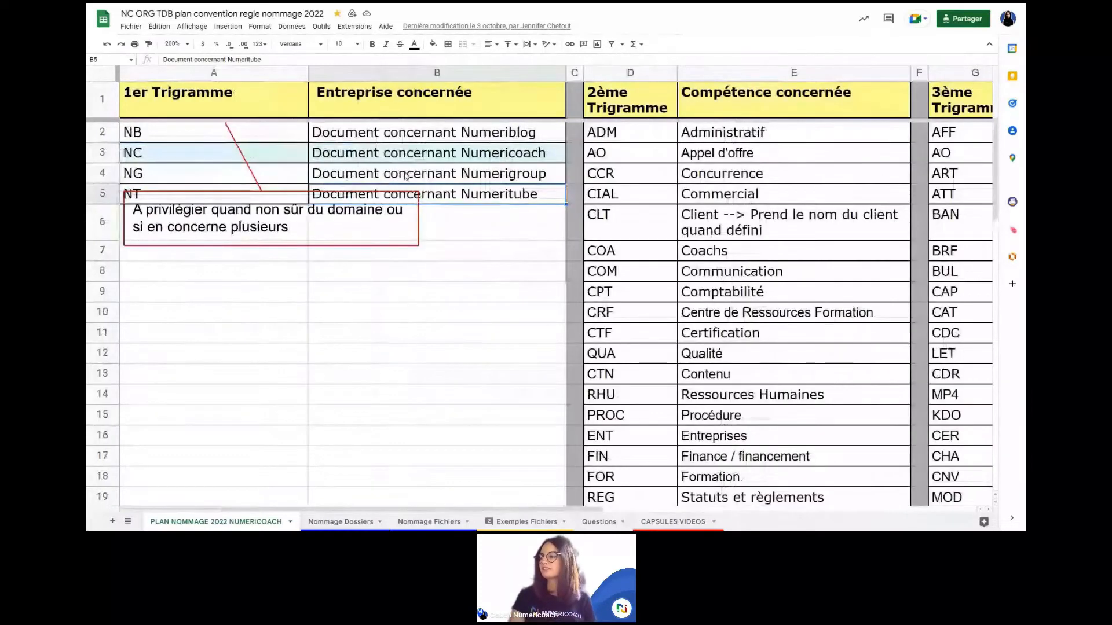
# Step: Select the Numericoach cell B3, then the Statuts et règlements cell E19
pyautogui.click(413, 155)
pyautogui.hscroll(3, 642, 239)
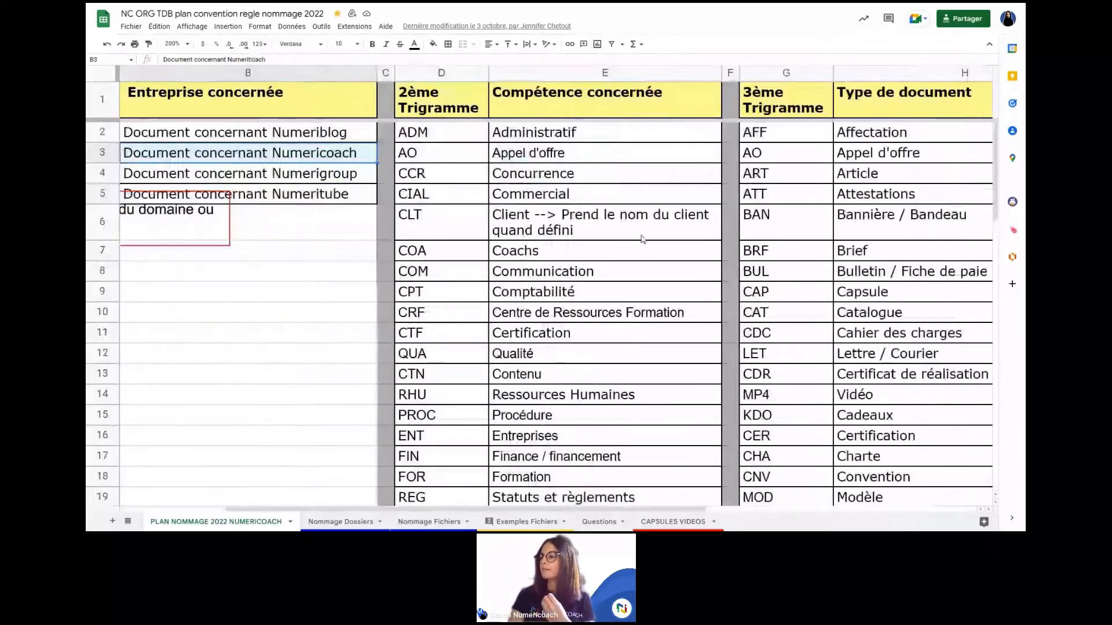
pyautogui.scroll(-2, 642, 239)
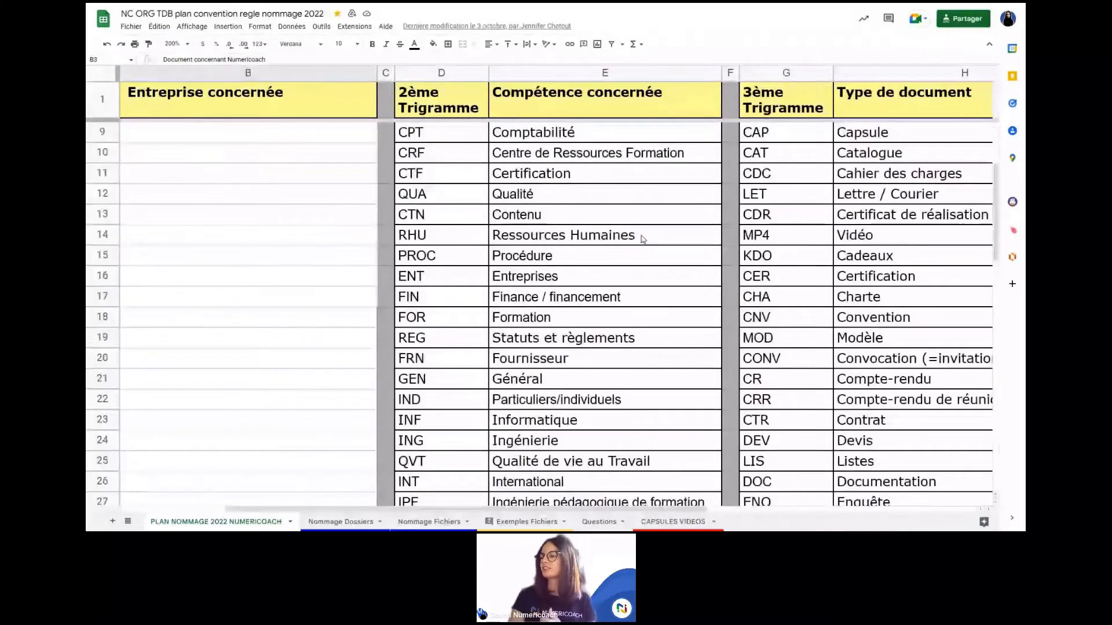
pyautogui.scroll(-2, 642, 239)
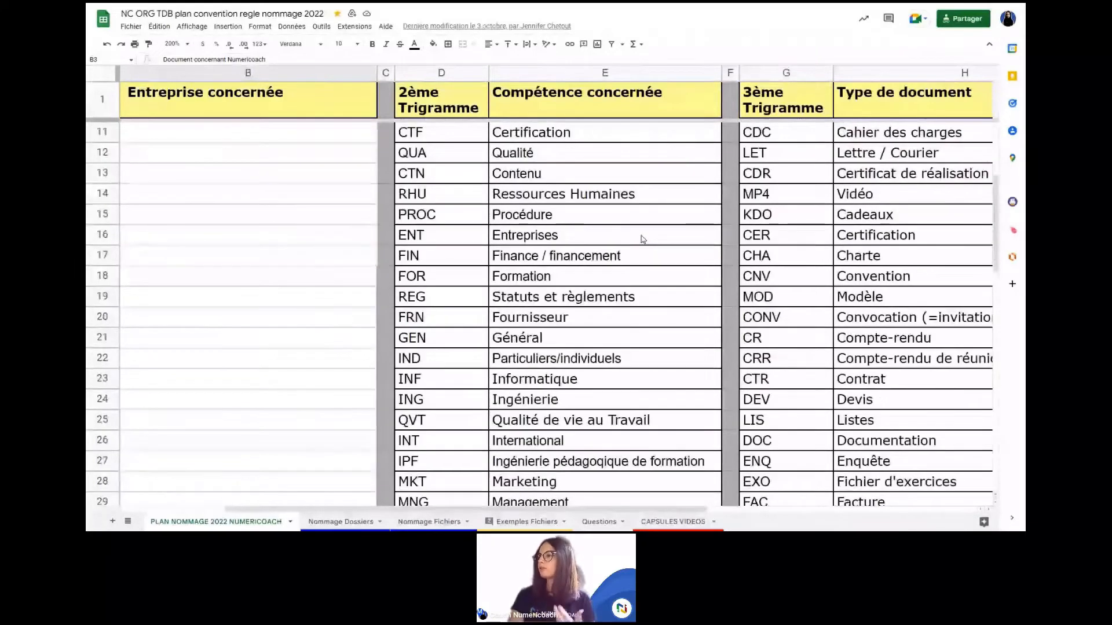
pyautogui.scroll(-1, 568, 357)
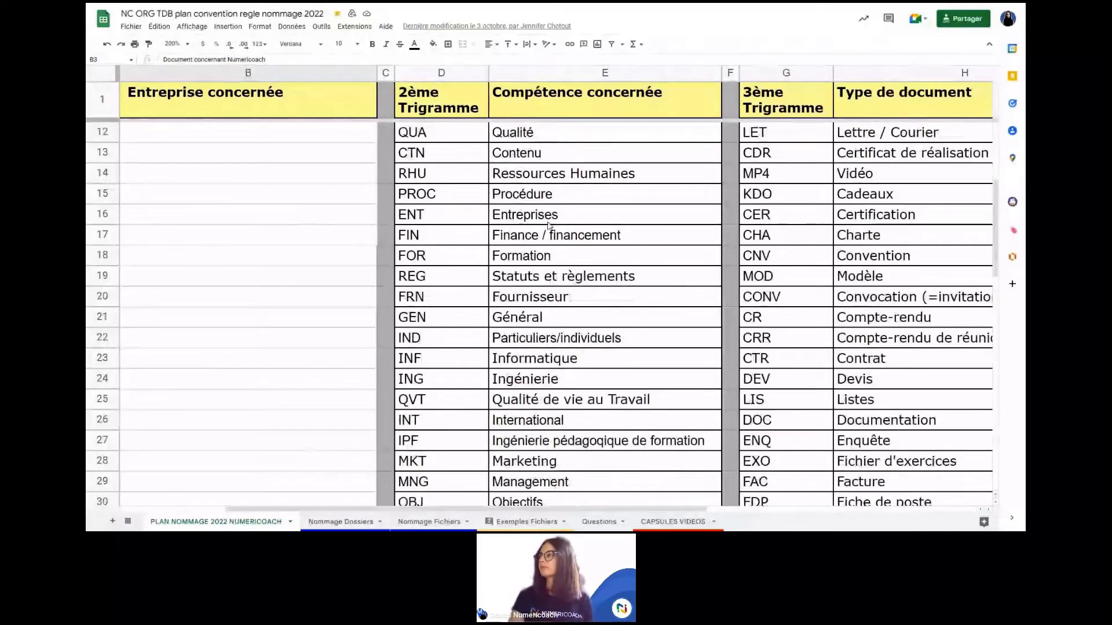
pyautogui.scroll(1, 547, 228)
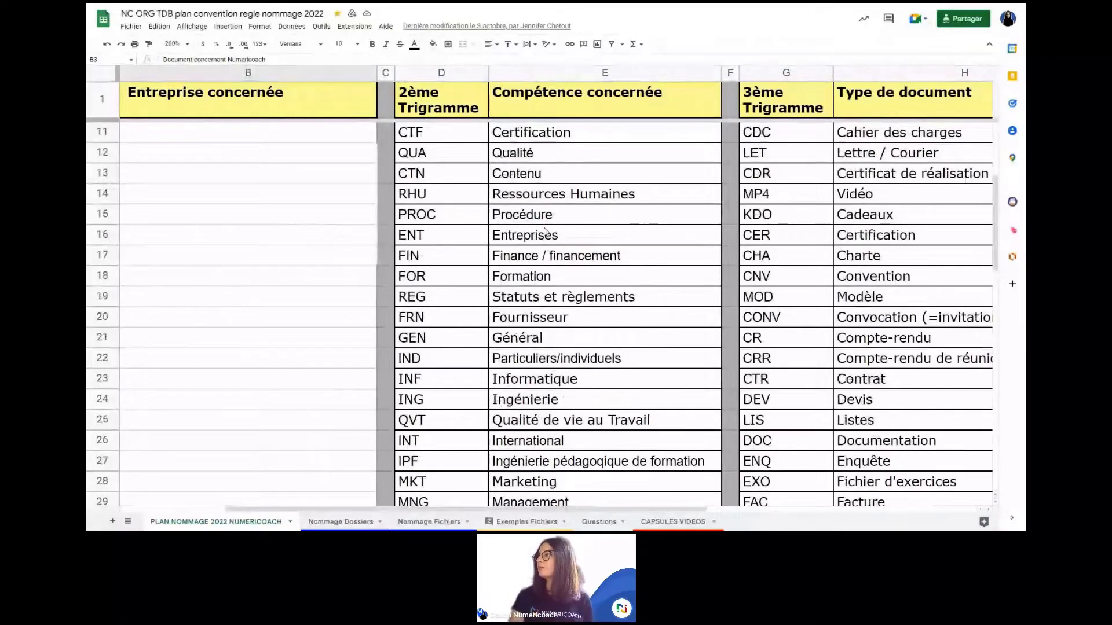
pyautogui.hscroll(3, 544, 232)
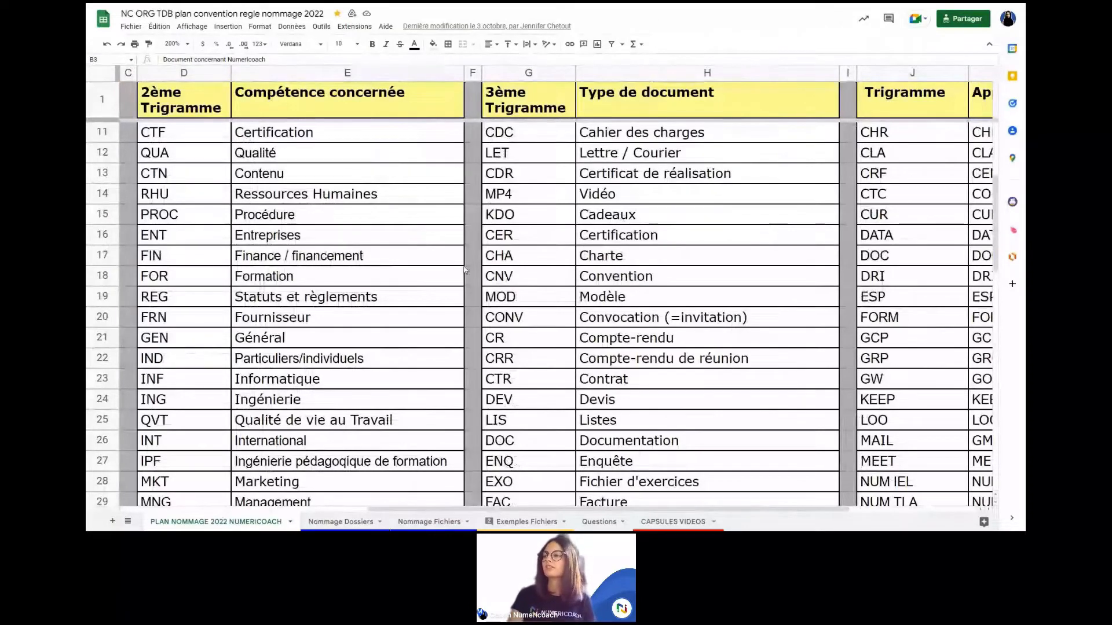
pyautogui.click(378, 298)
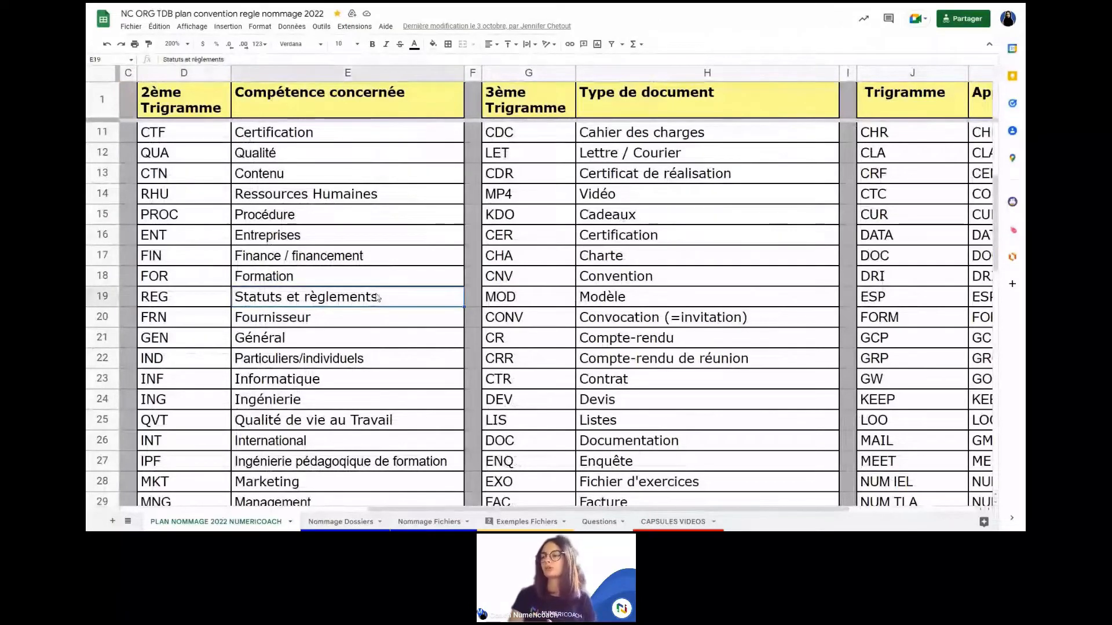
# Step: Scroll down and select the Fiche de poste cell H30
pyautogui.scroll(-1, 378, 297)
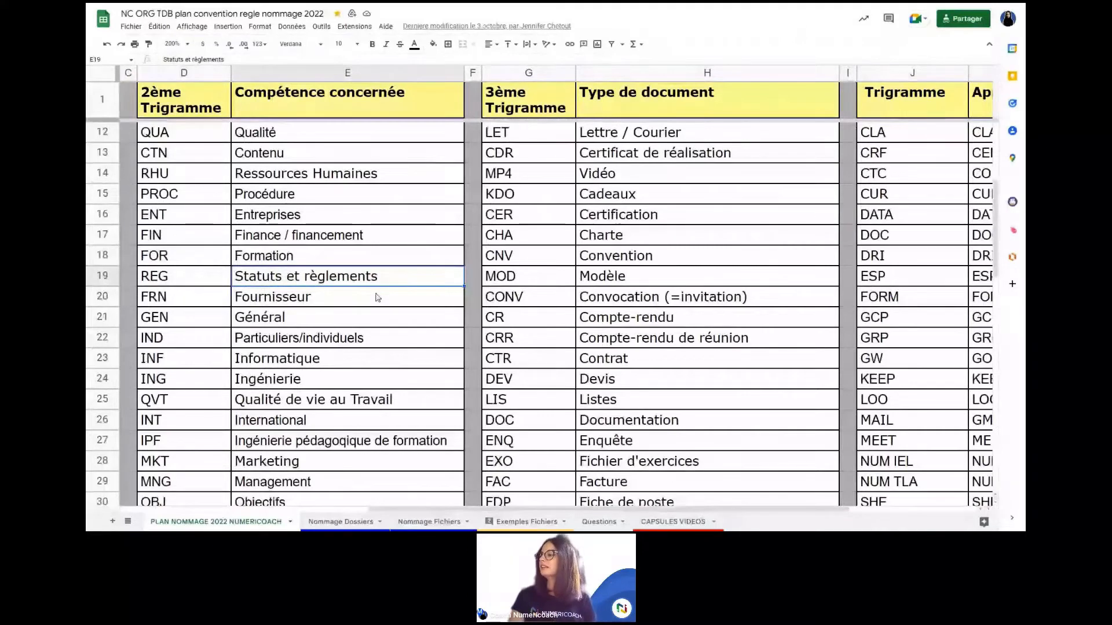
pyautogui.scroll(-4, 378, 298)
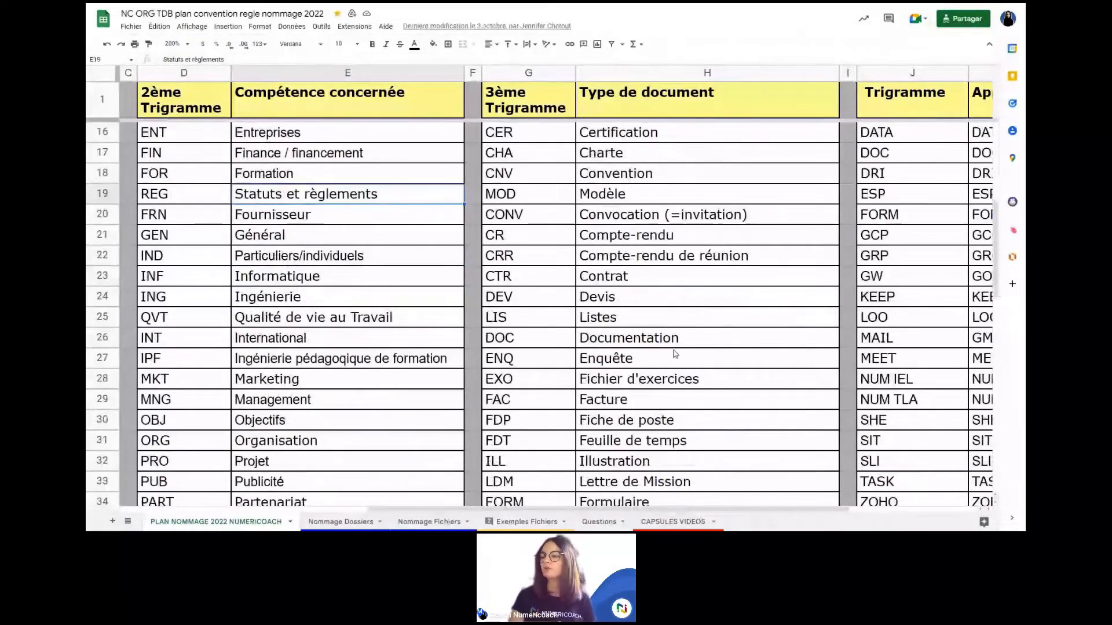
pyautogui.scroll(-1, 626, 405)
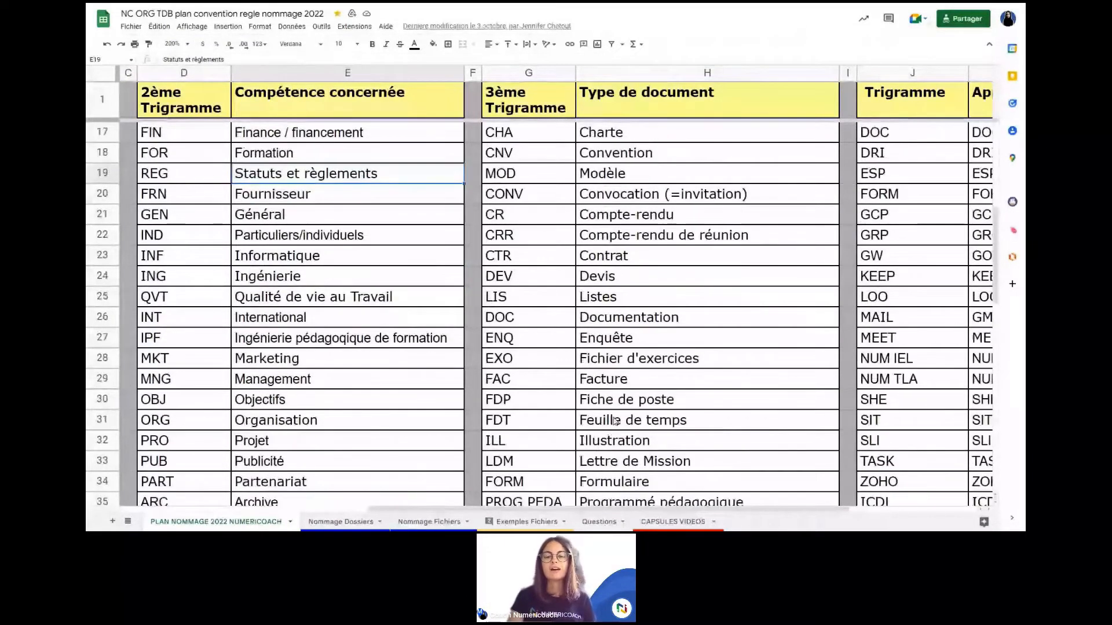
pyautogui.click(630, 404)
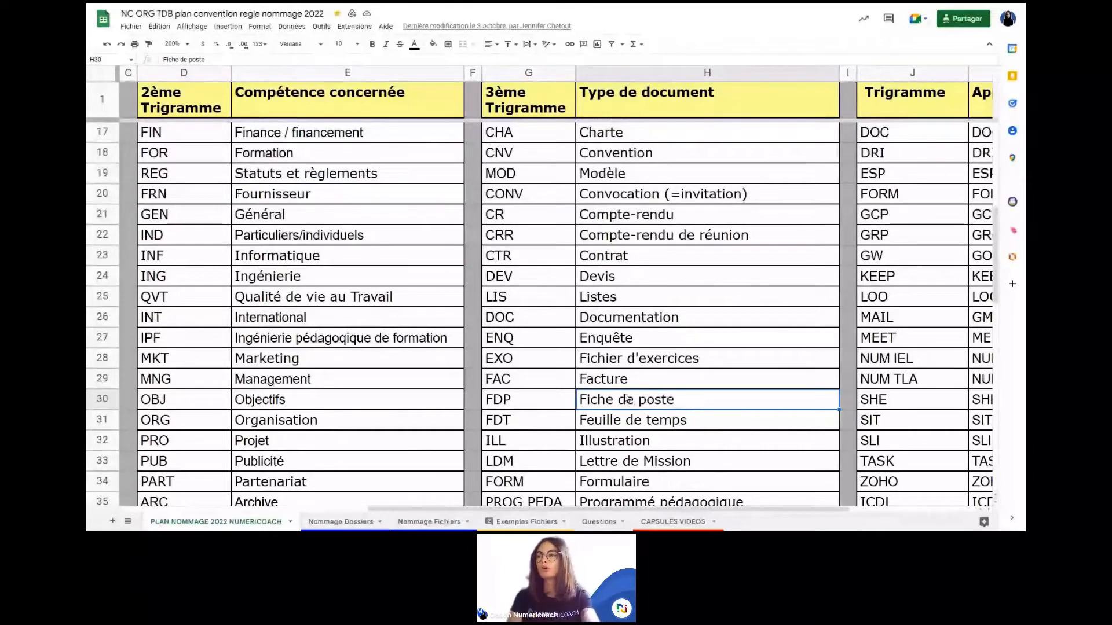
pyautogui.scroll(-1, 627, 398)
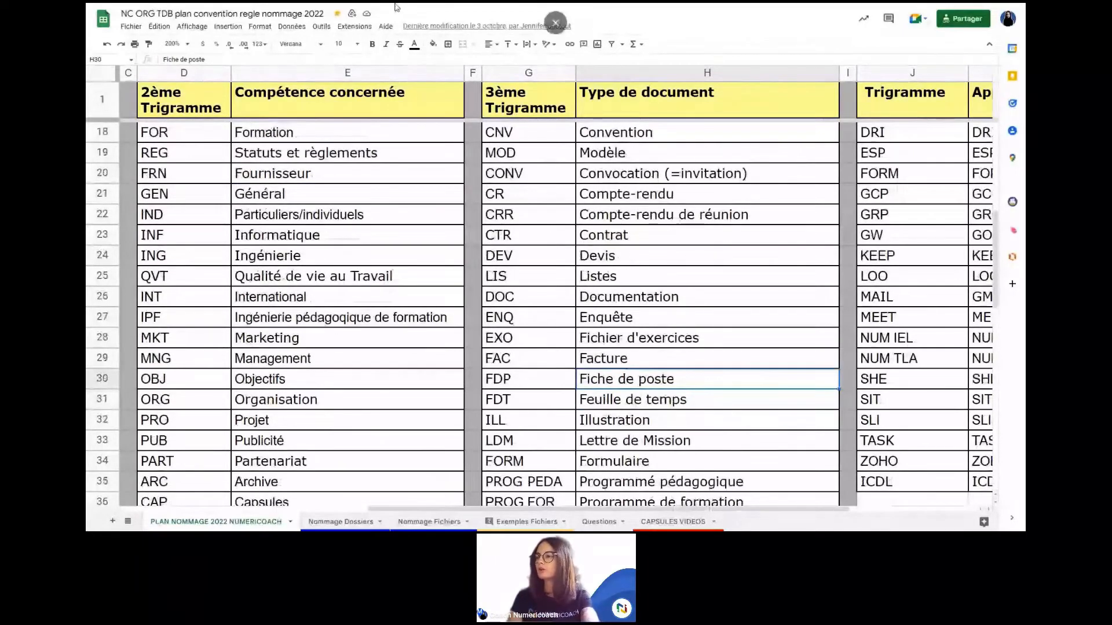
# Step: Return to the Drive window and make it full screen
pyautogui.click(297, 276)
pyautogui.hotkey('alt', 'Tab')
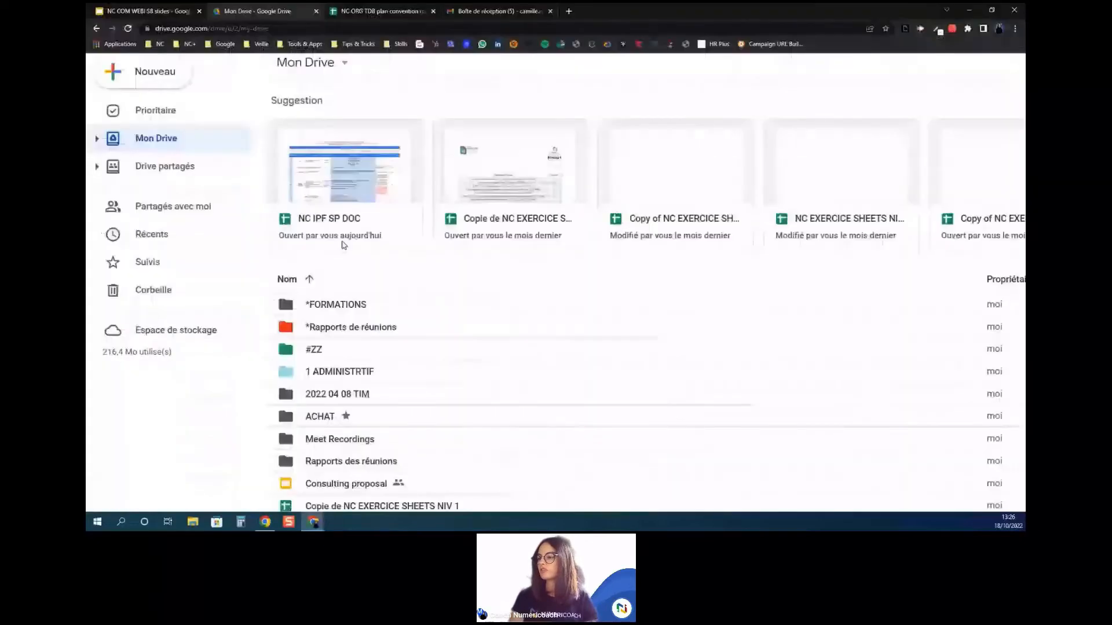
pyautogui.press('F11')
pyautogui.scroll(-3, 314, 407)
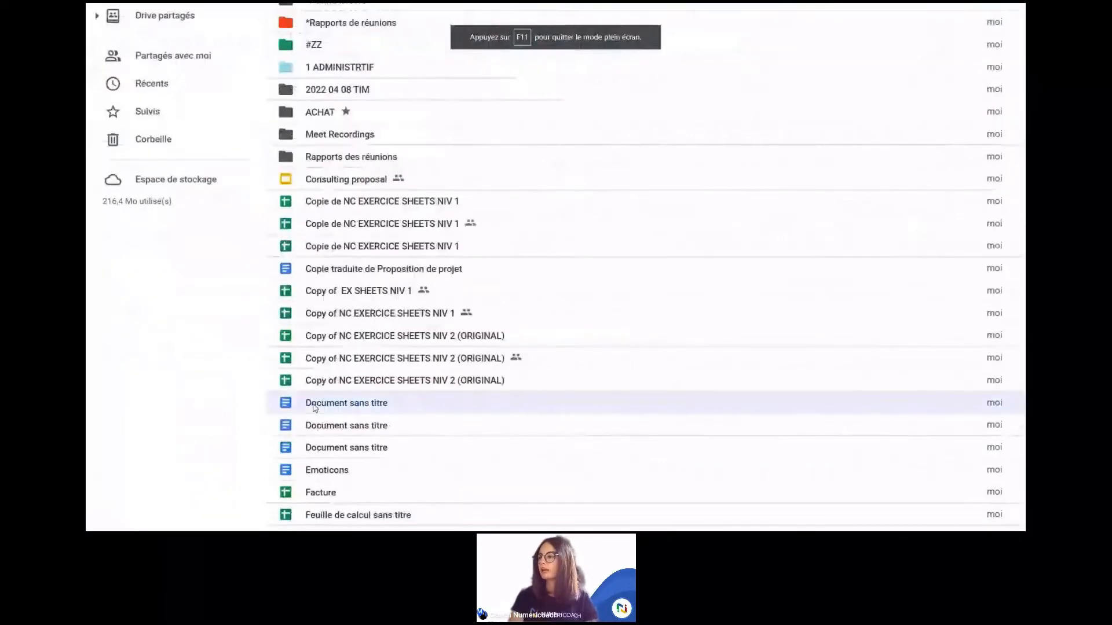
# Step: Enter 'NC JUR PLG octobre 2022' as the untitled document's new name, fixing the typo
pyautogui.rightClick(315, 407)
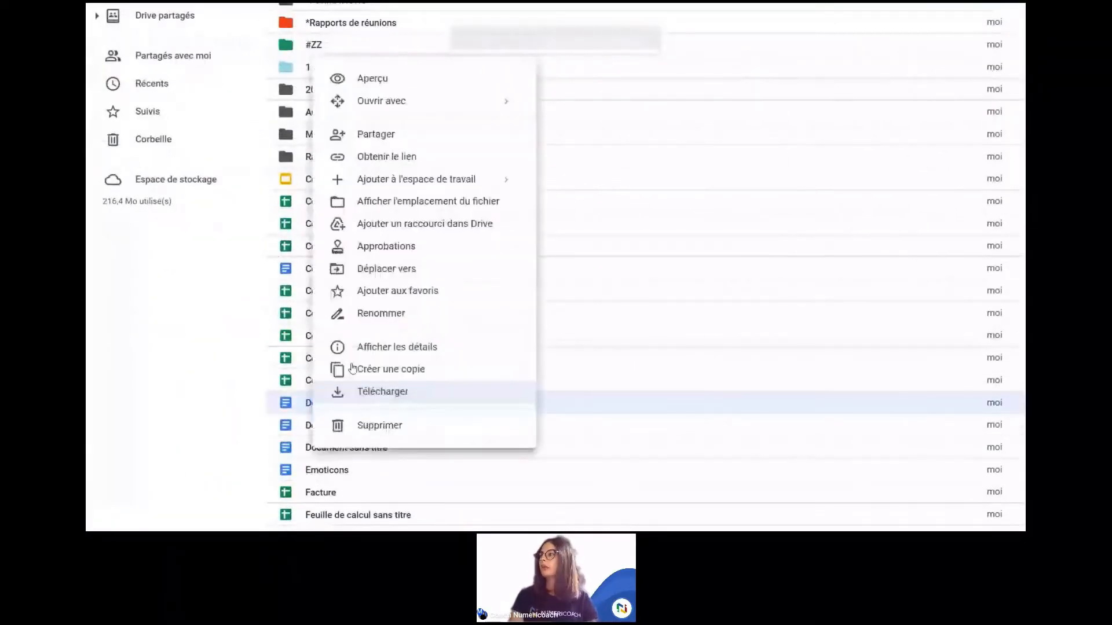
pyautogui.click(377, 313)
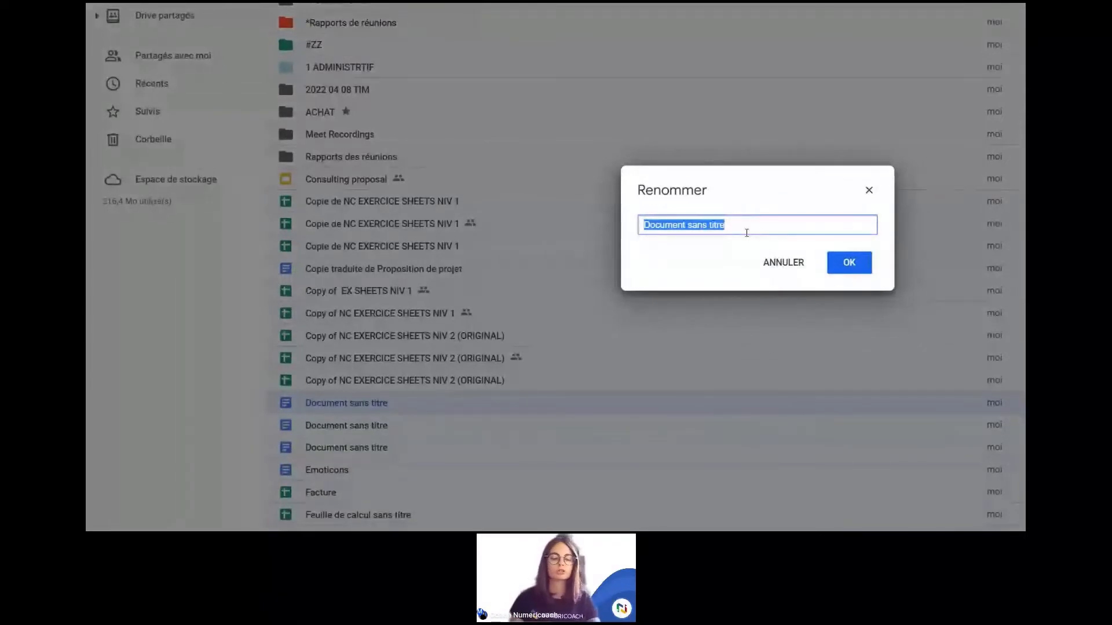
pyautogui.write('N')
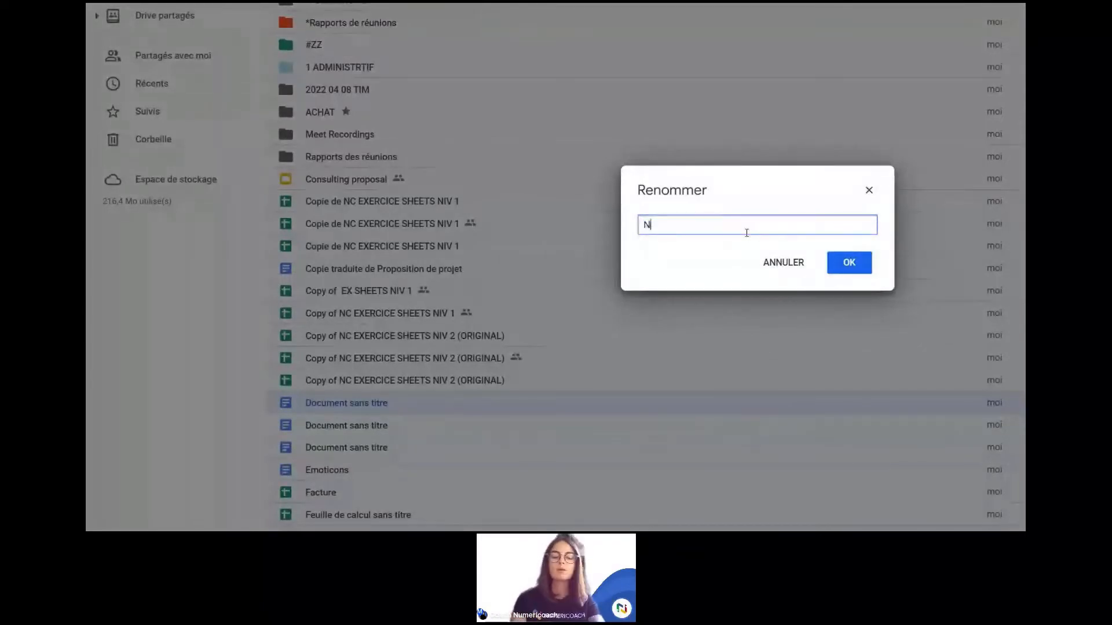
pyautogui.write('C')
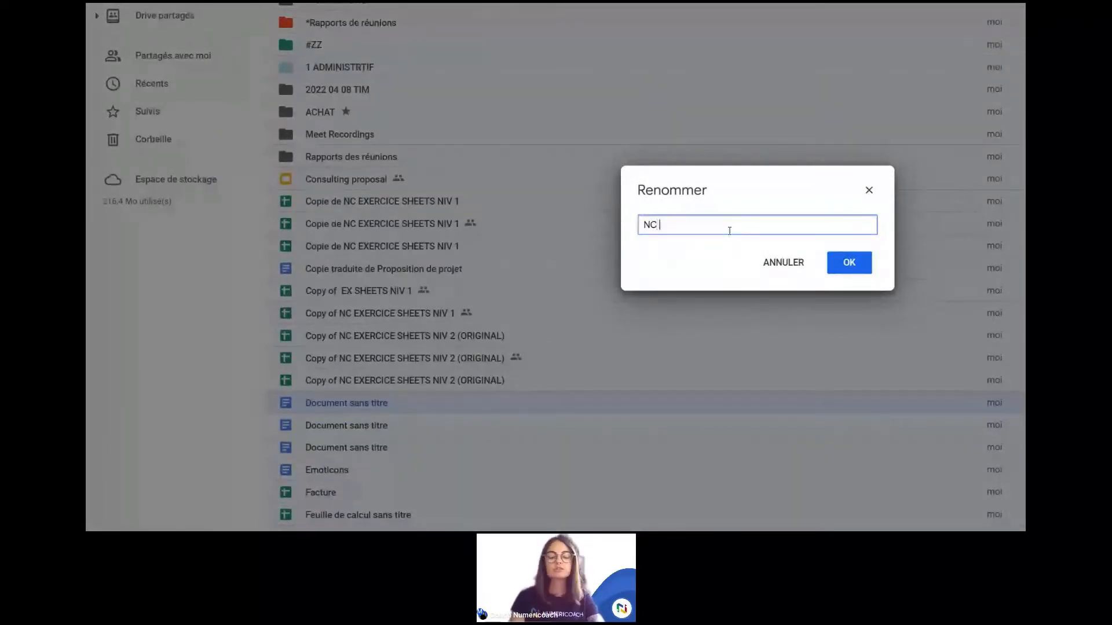
pyautogui.write('JU')
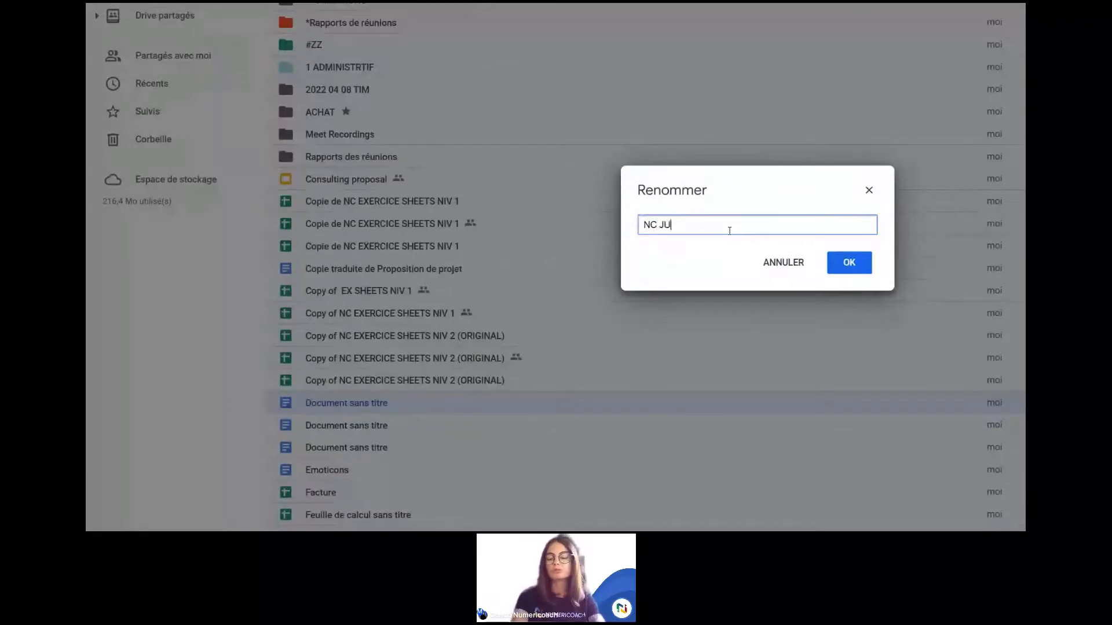
pyautogui.write('R')
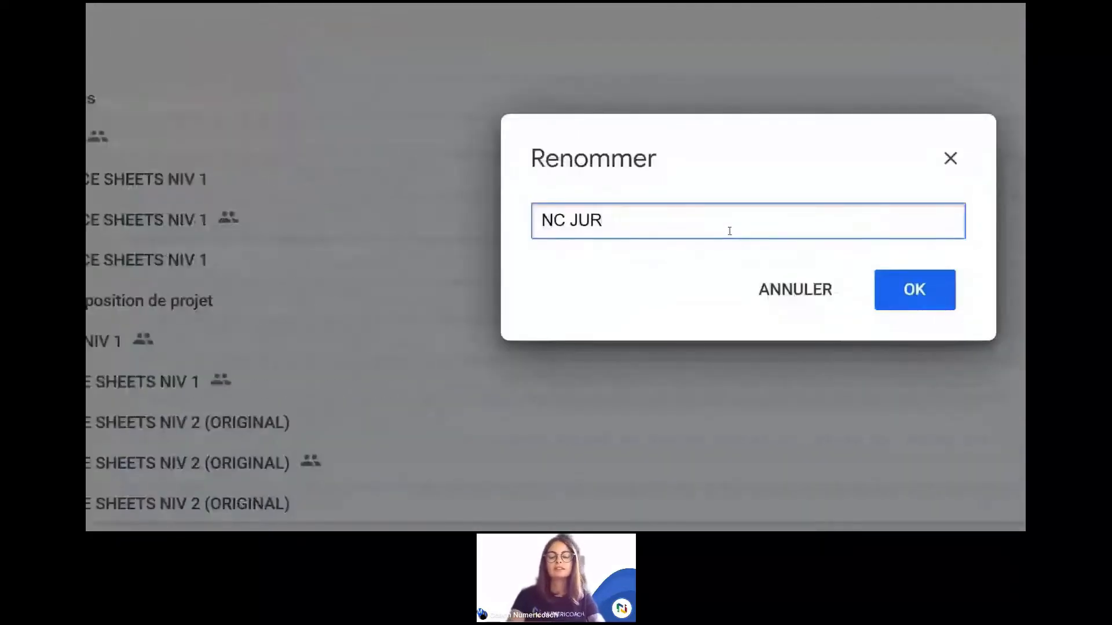
pyautogui.write(' PLG')
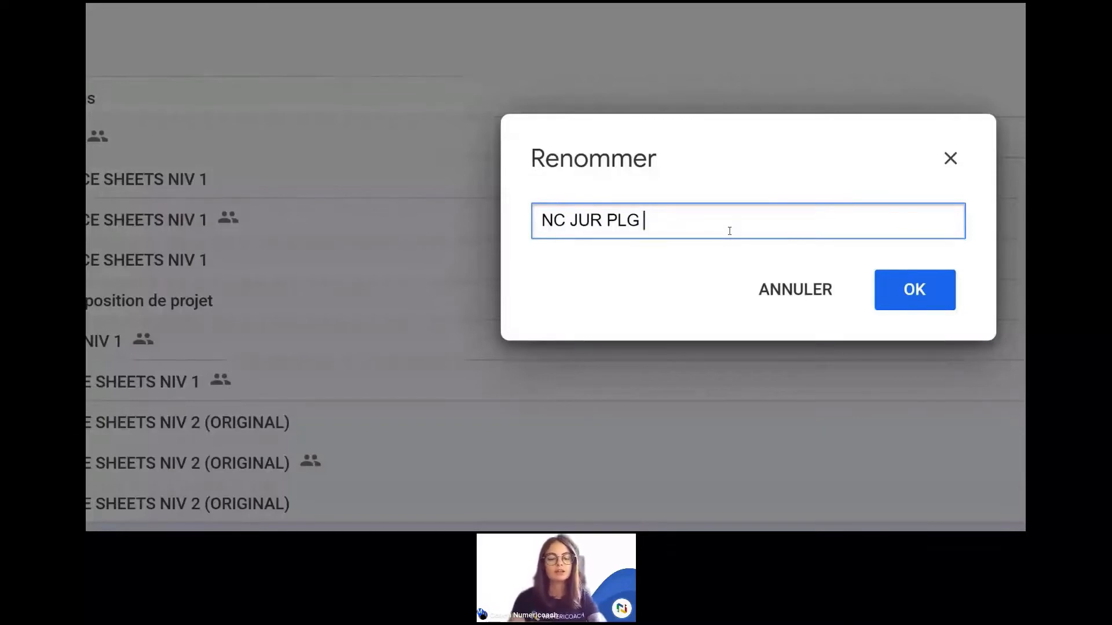
pyautogui.write('octobre 2.22')
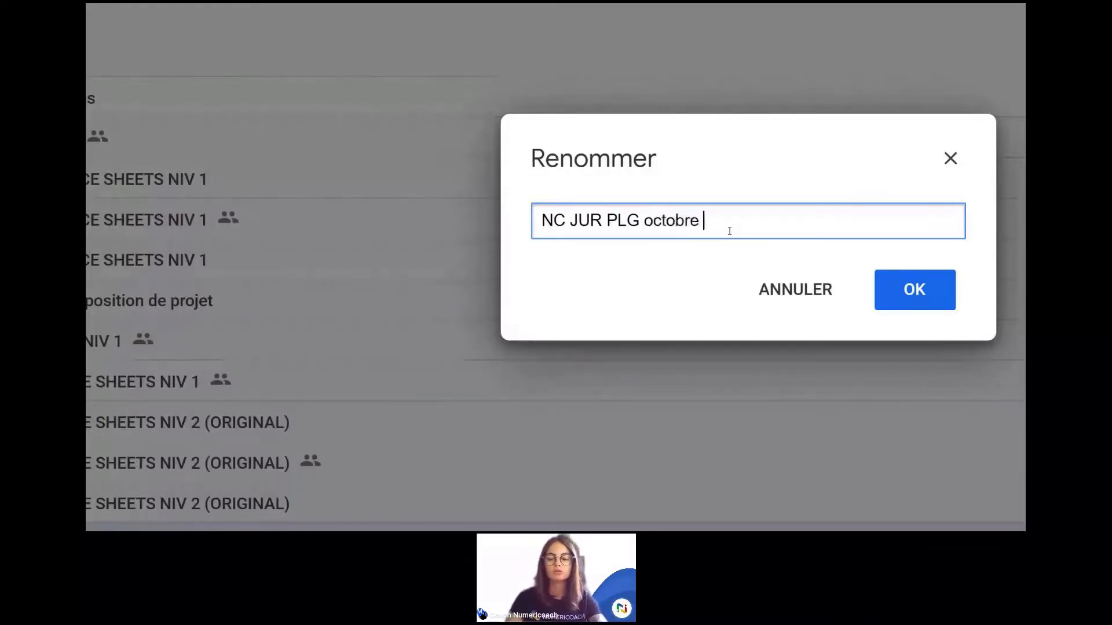
pyautogui.press('BackSpace')
pyautogui.press('BackSpace')
pyautogui.press('BackSpace')
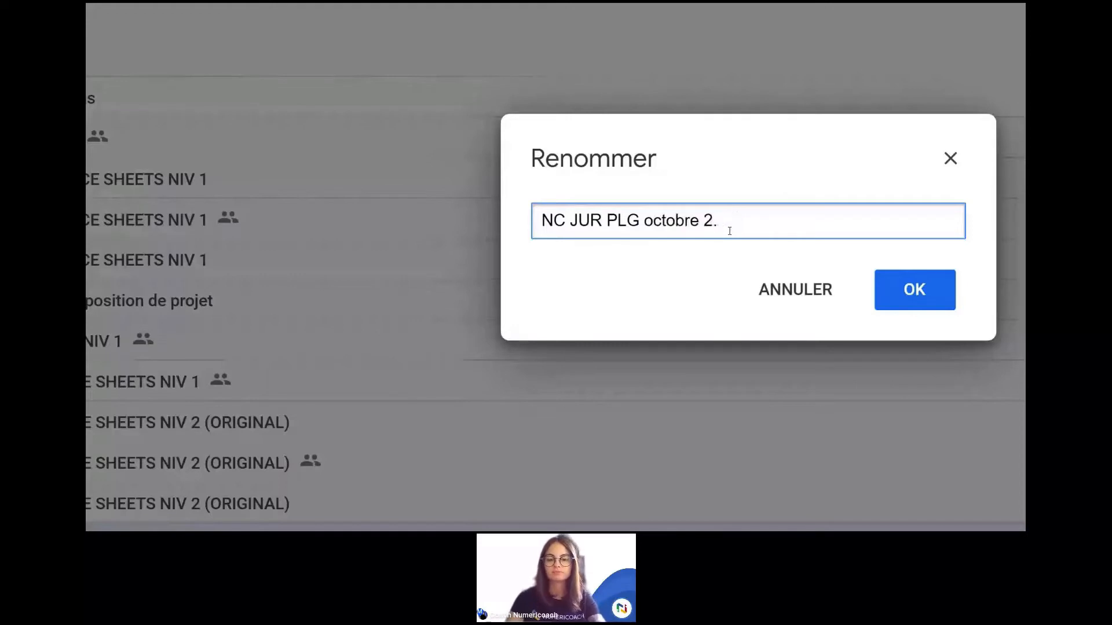
pyautogui.write('022')
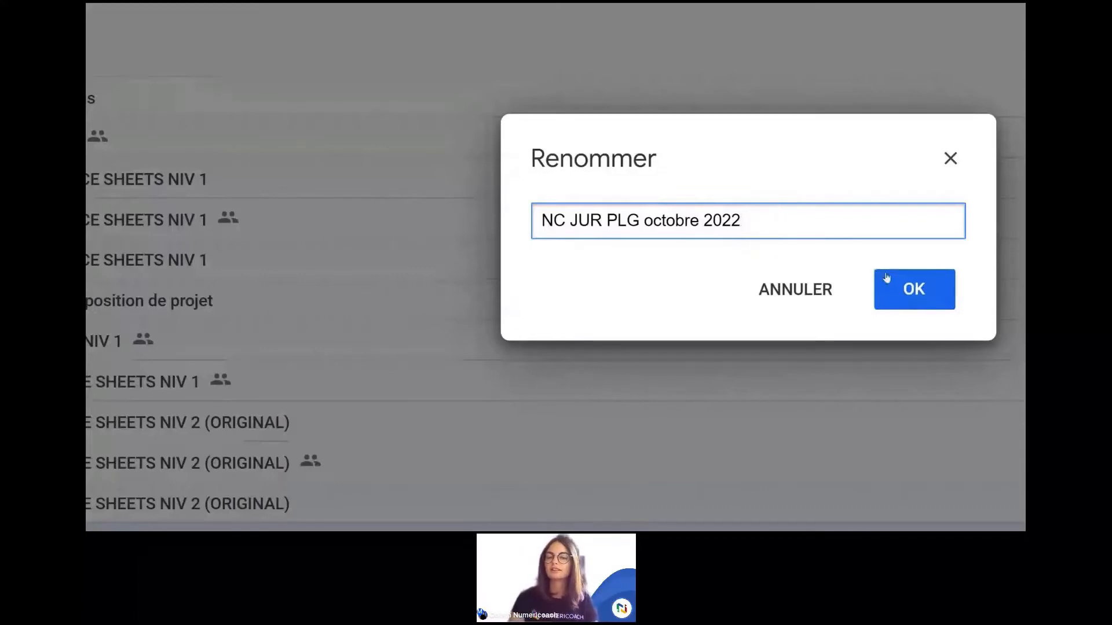
# Step: Confirm the name NC JUR PLG octobre 2022, then run and clear test searches for PLG and JUR
pyautogui.click(910, 291)
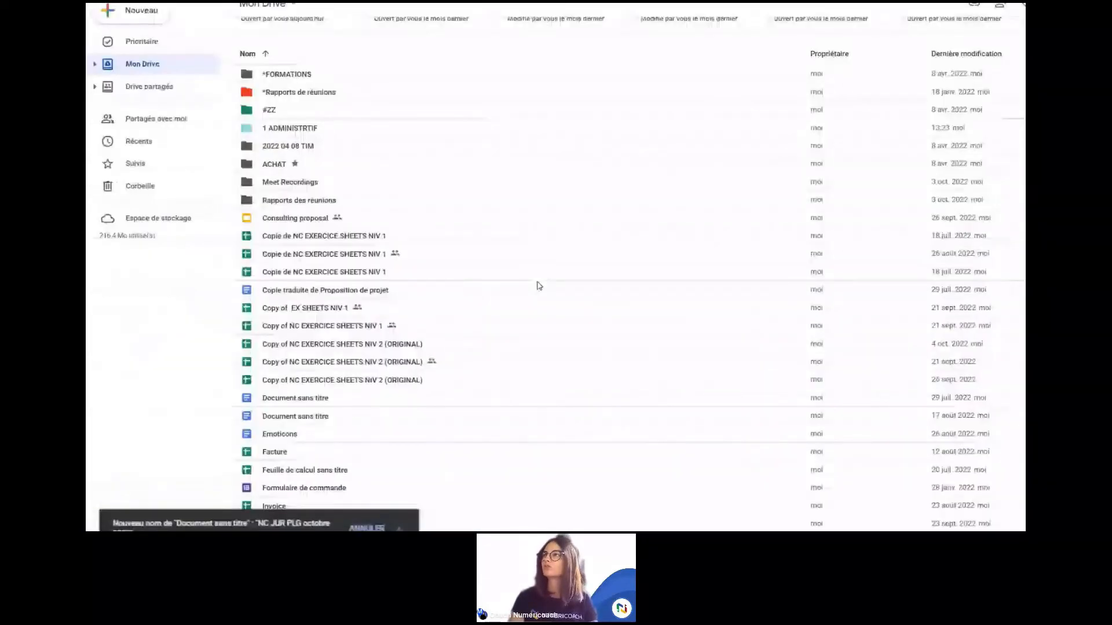
pyautogui.scroll(2, 360, 154)
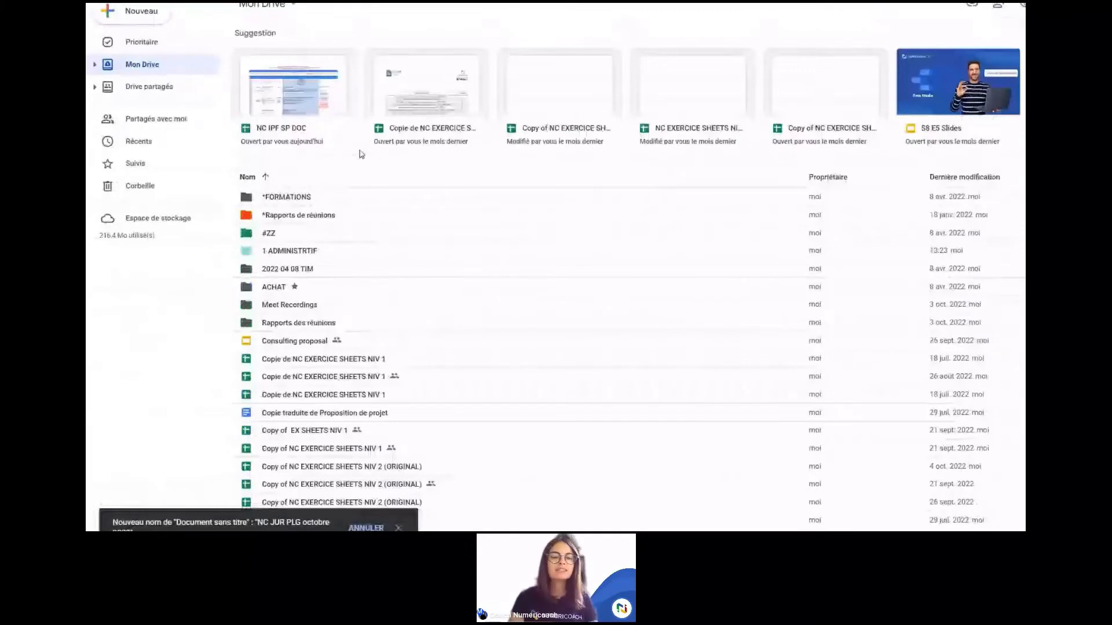
pyautogui.click(335, 13)
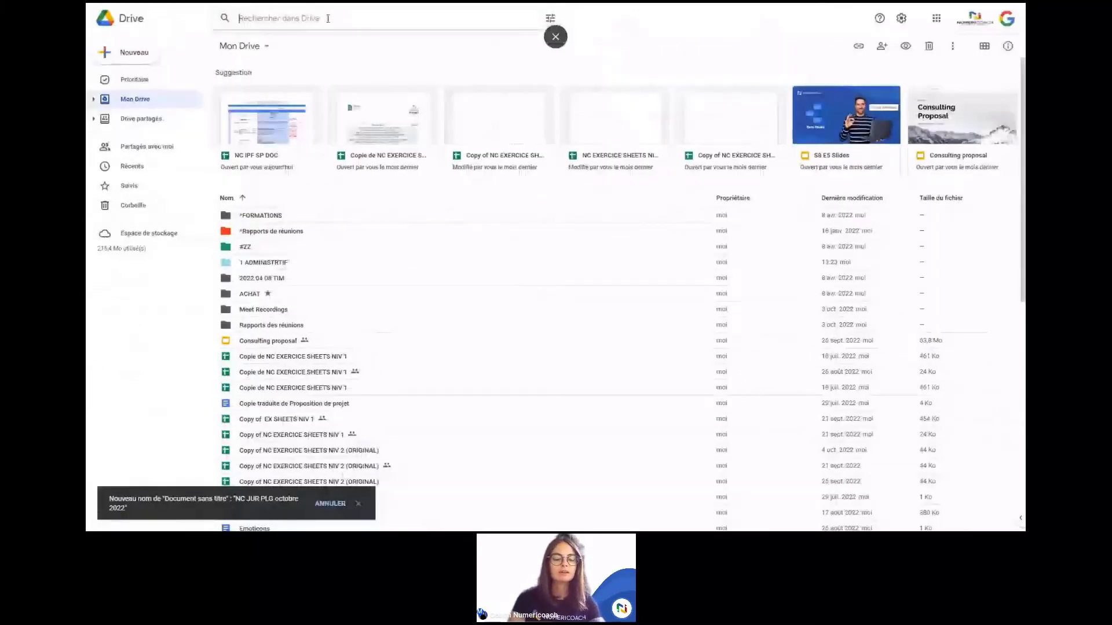
pyautogui.write('PL')
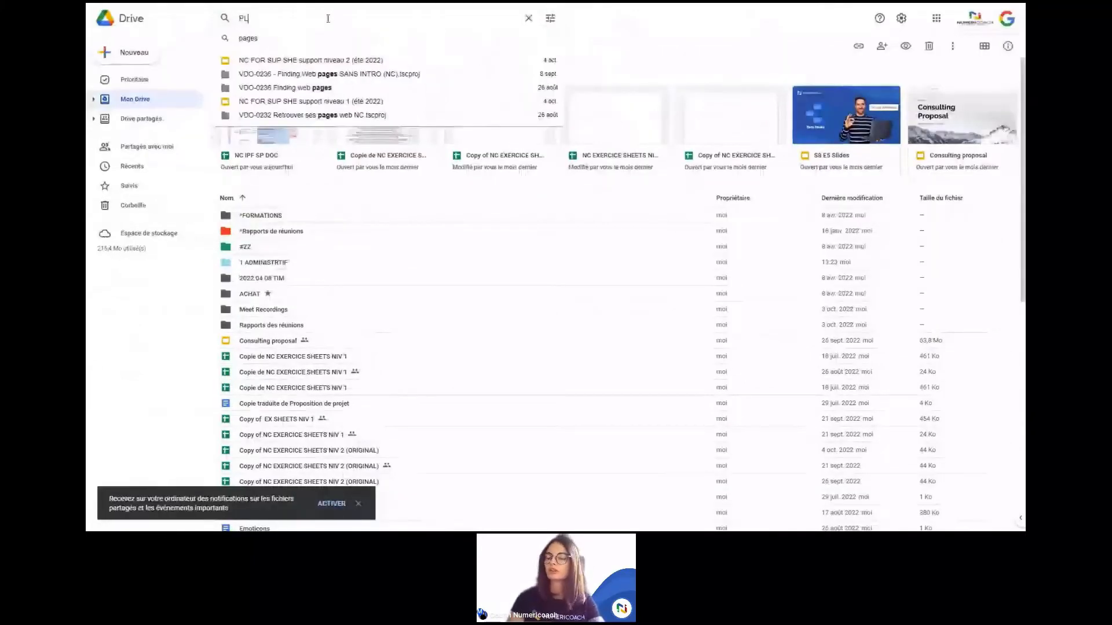
pyautogui.write('G')
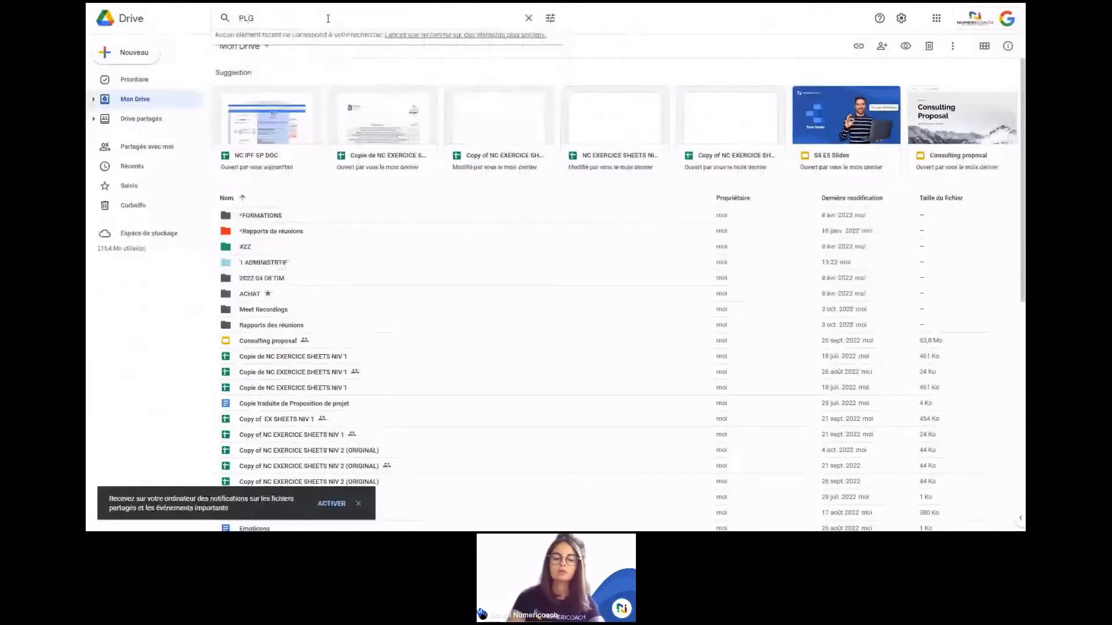
pyautogui.press('BackSpace')
pyautogui.press('BackSpace')
pyautogui.press('BackSpace')
pyautogui.write('JUR')
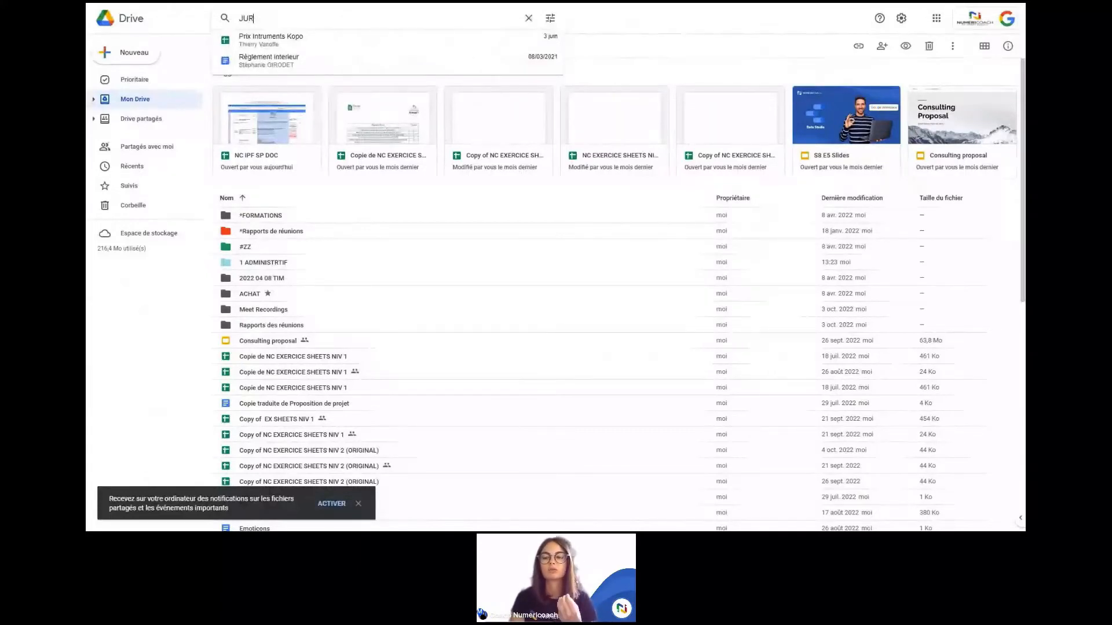
pyautogui.doubleClick(243, 18)
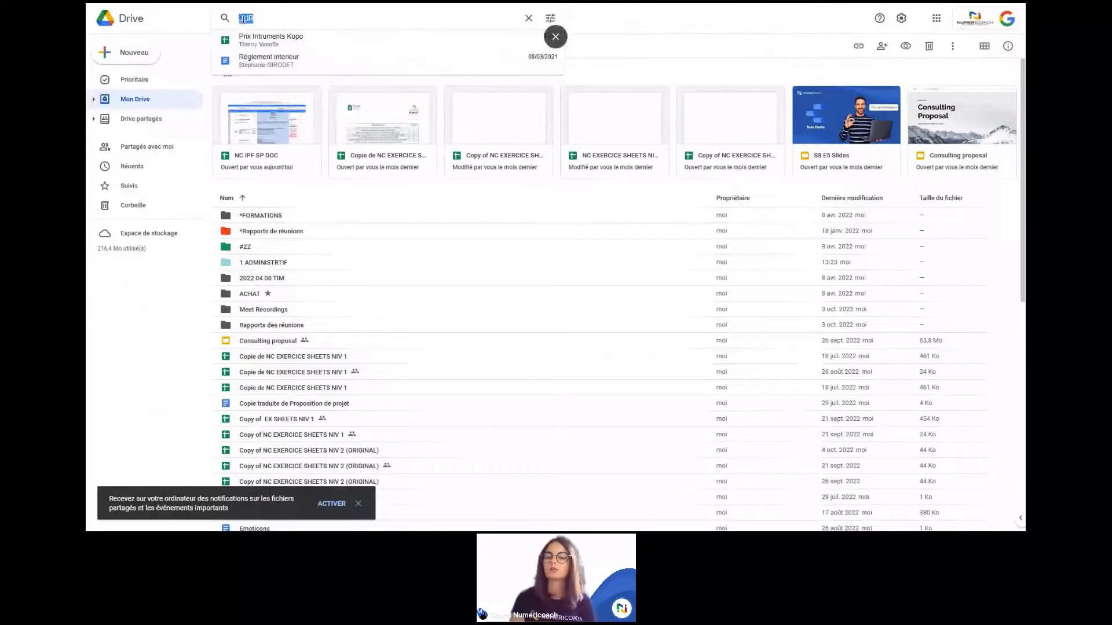
pyautogui.press('BackSpace')
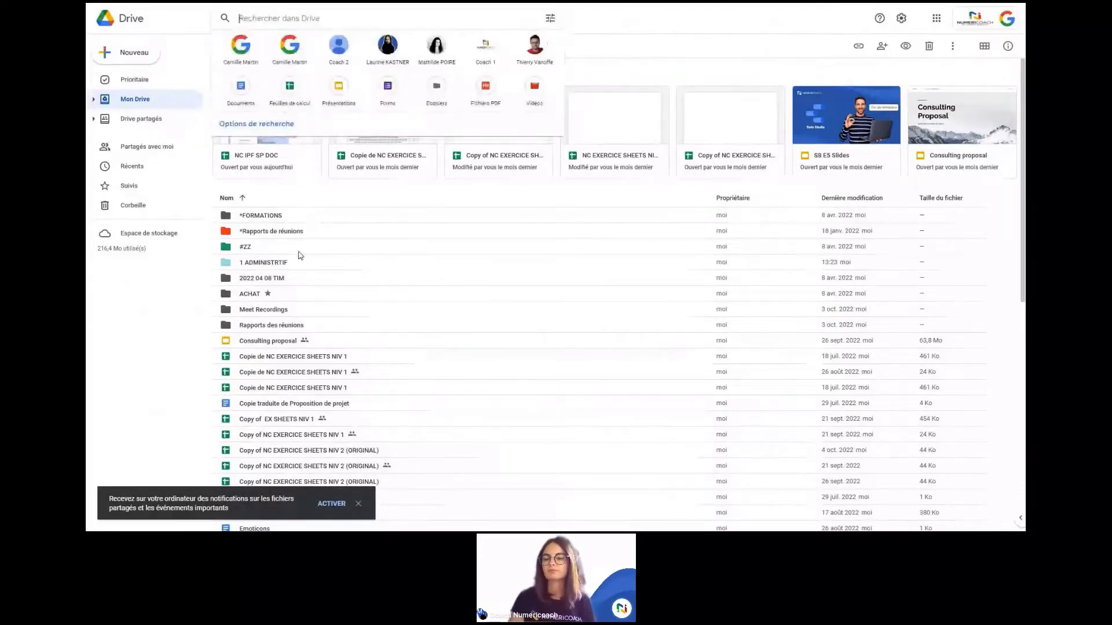
pyautogui.scroll(-1, 300, 255)
# Step: Close the search suggestions panel, scroll through My Drive, and exit full screen with F11
pyautogui.scroll(-1, 224, 276)
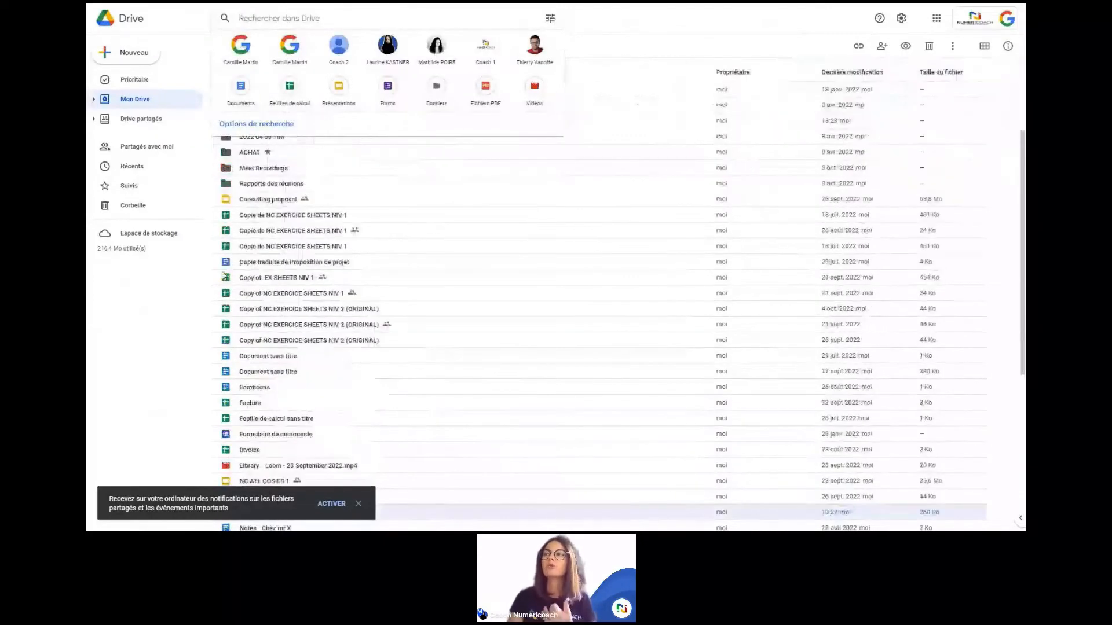
pyautogui.click(179, 297)
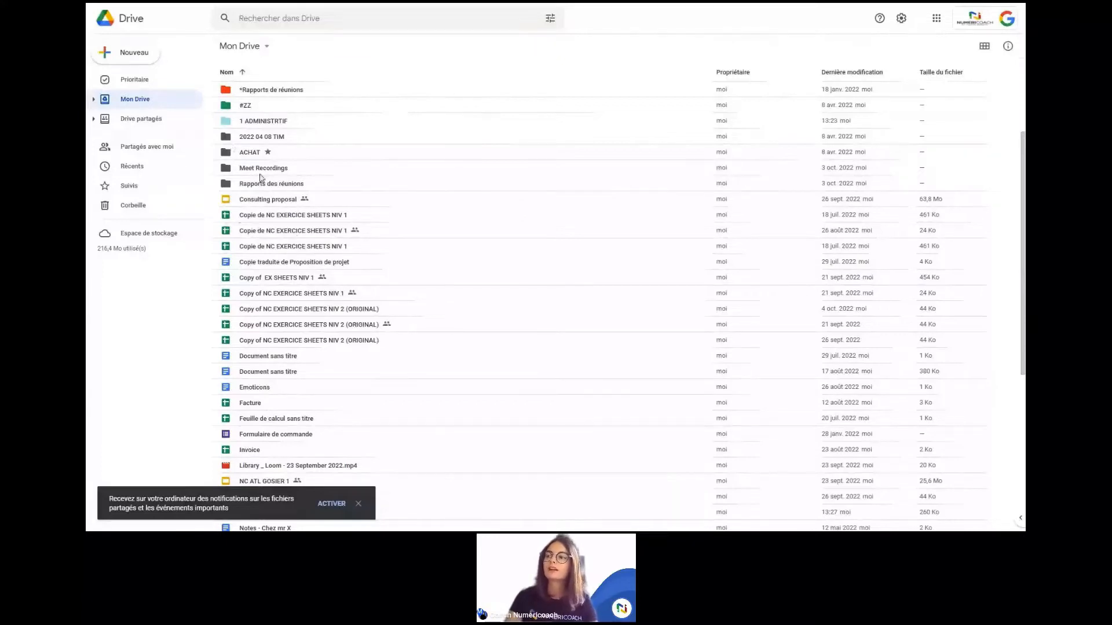
pyautogui.scroll(-3, 236, 255)
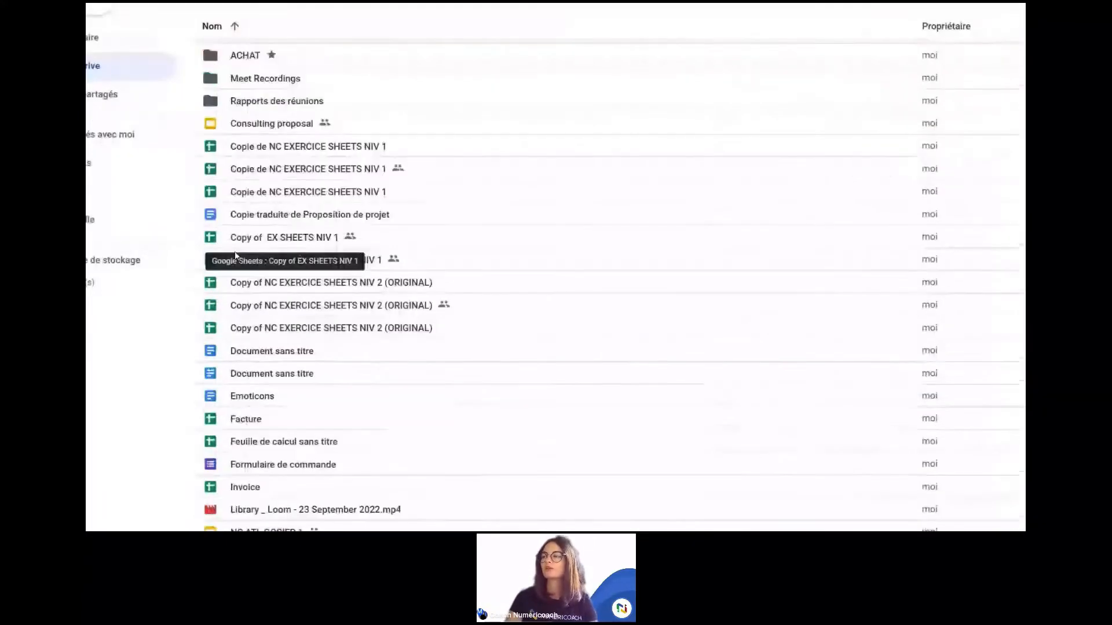
pyautogui.scroll(3, 236, 255)
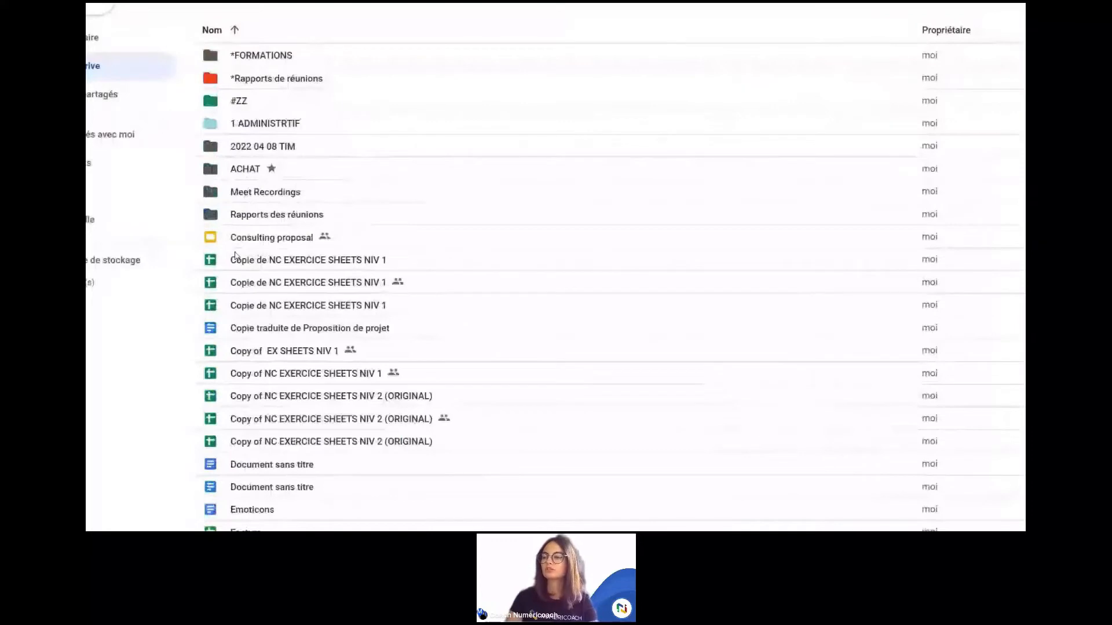
pyautogui.scroll(2, 236, 256)
pyautogui.scroll(-3, 234, 369)
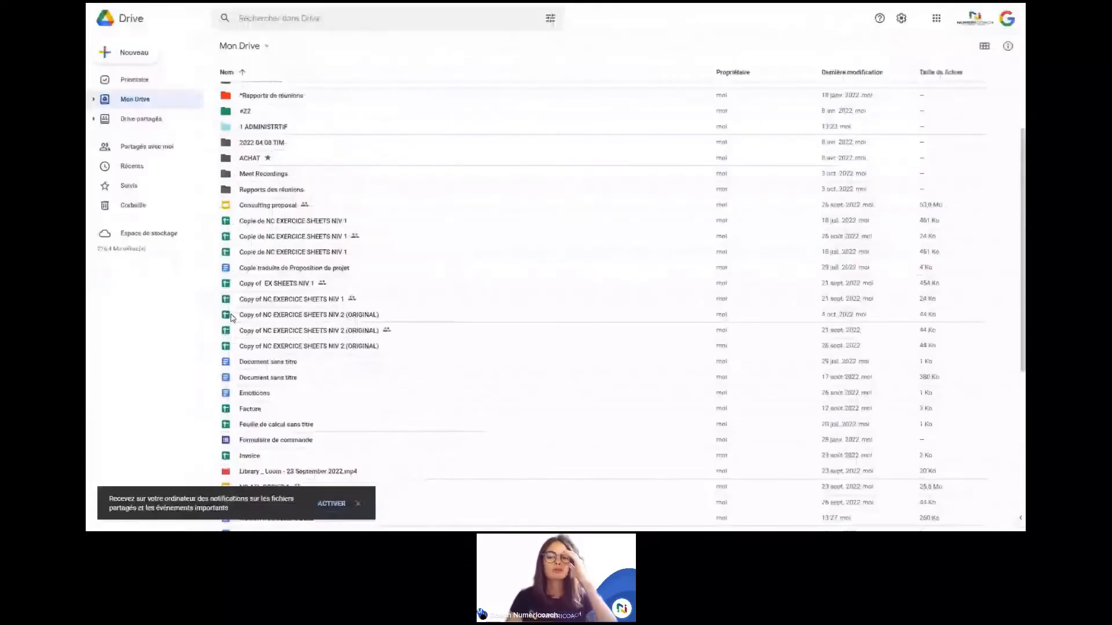
pyautogui.moveTo(291, 7)
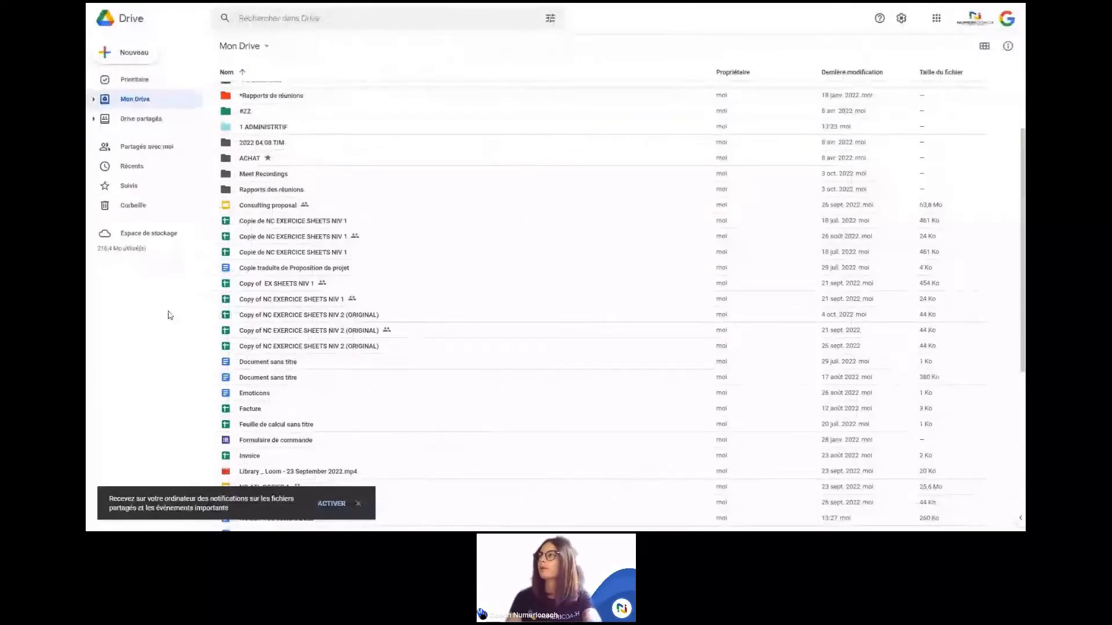
pyautogui.press('F11')
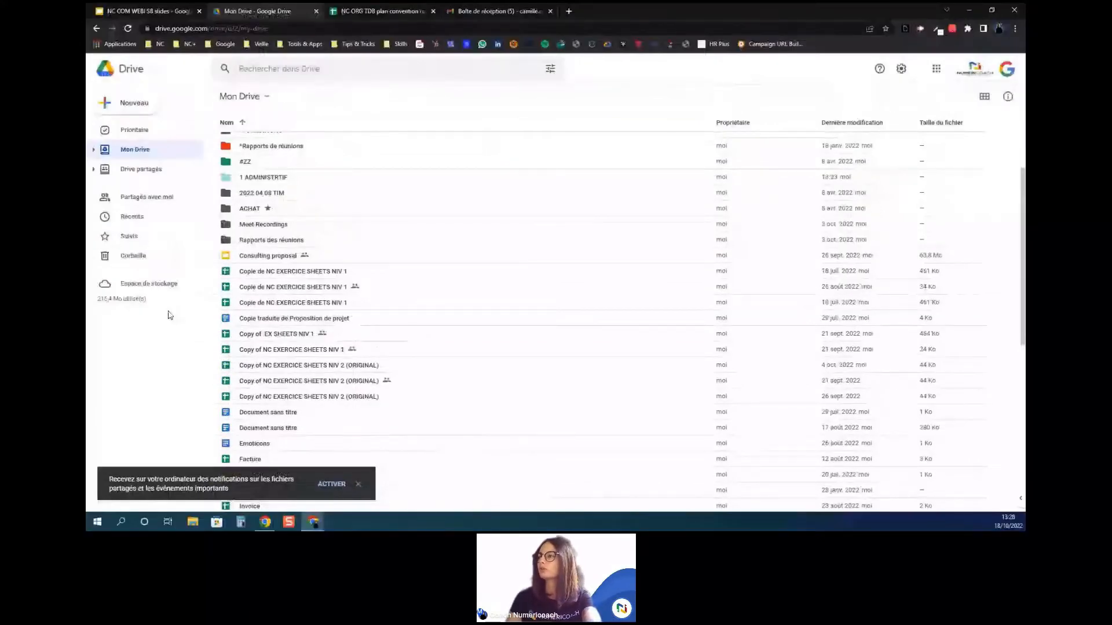
pyautogui.click(367, 9)
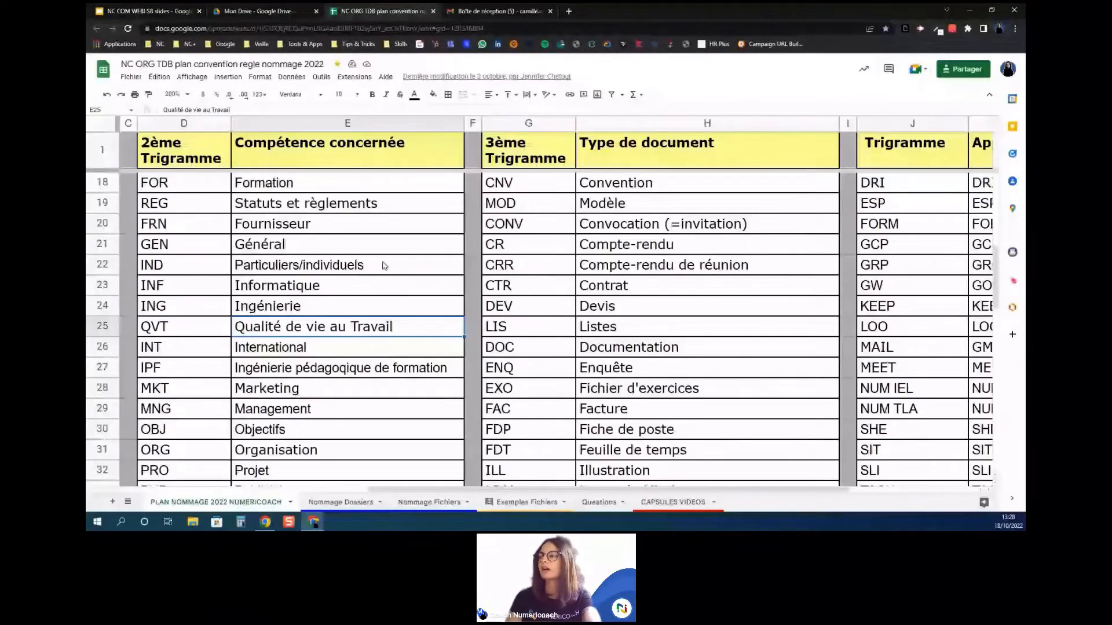
pyautogui.hscroll(-5, 382, 266)
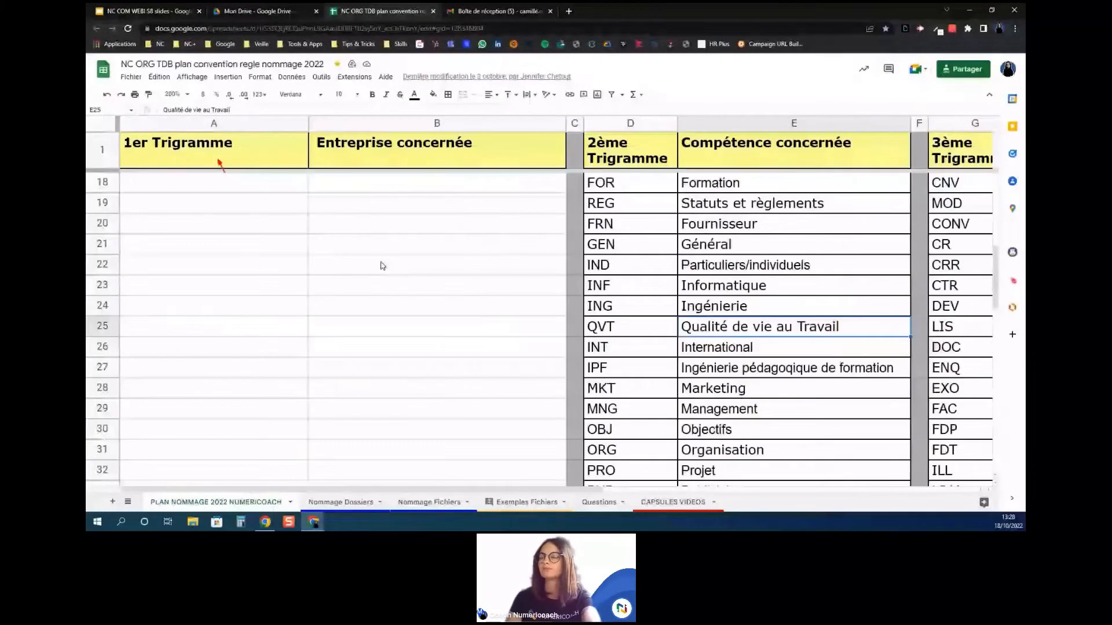
pyautogui.scroll(5, 382, 265)
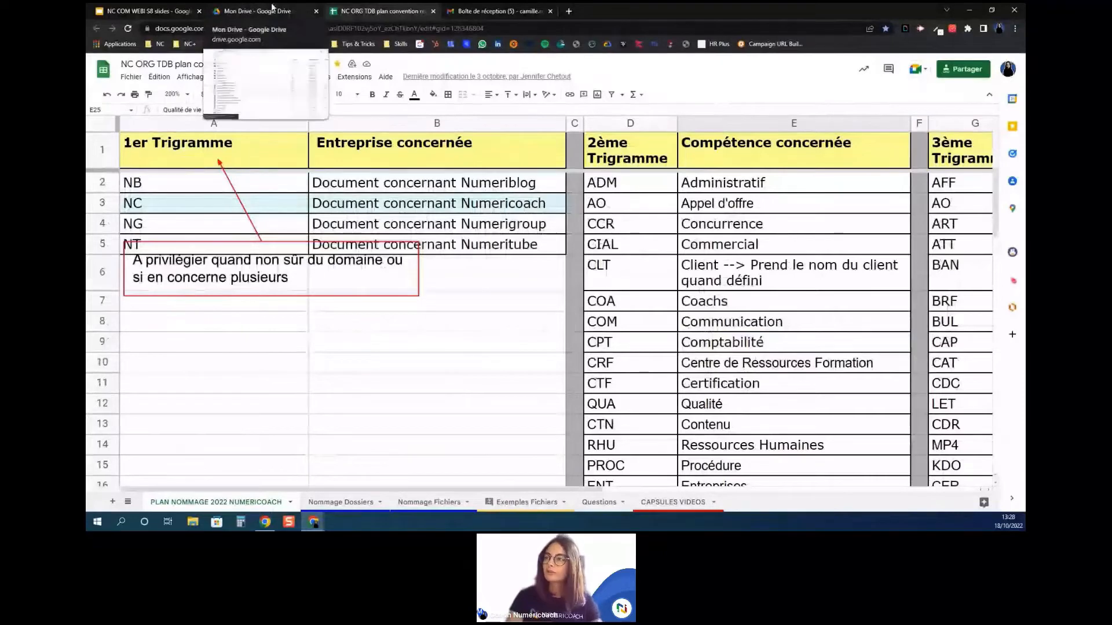
pyautogui.click(252, 11)
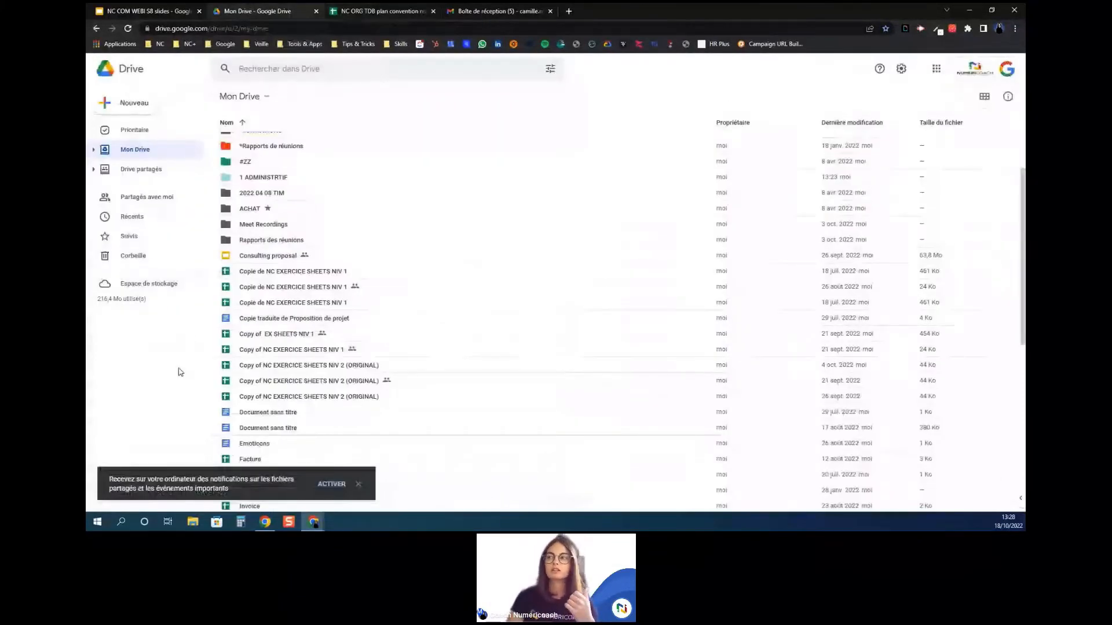
# Step: Return to full screen and open the Partagés avec moi page from the sidebar
pyautogui.press('F11')
pyautogui.scroll(1, 298, 264)
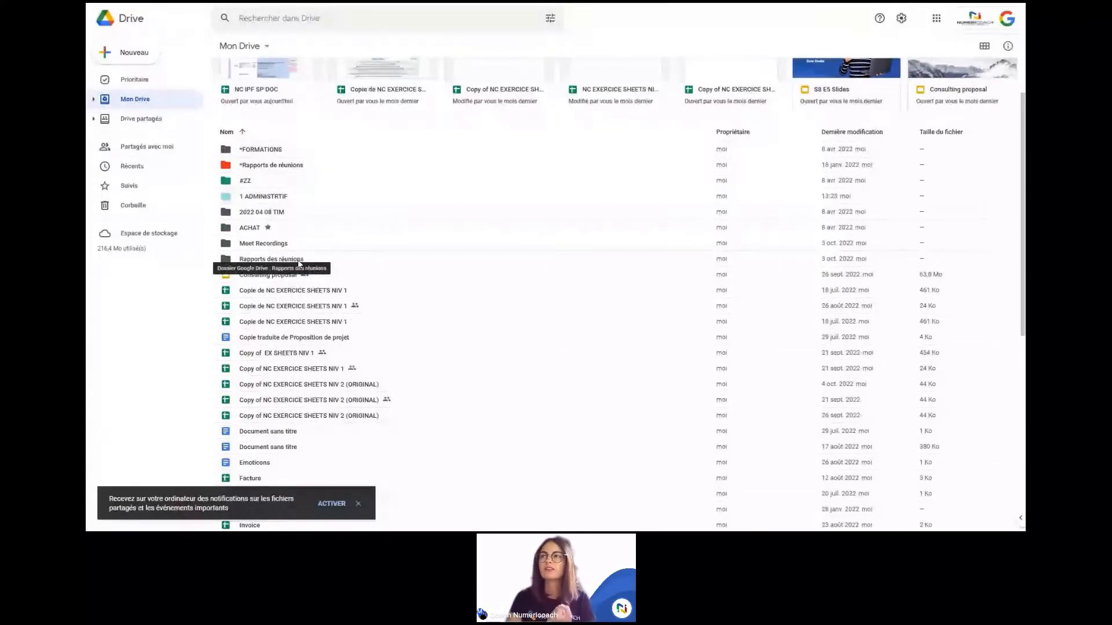
pyautogui.click(105, 147)
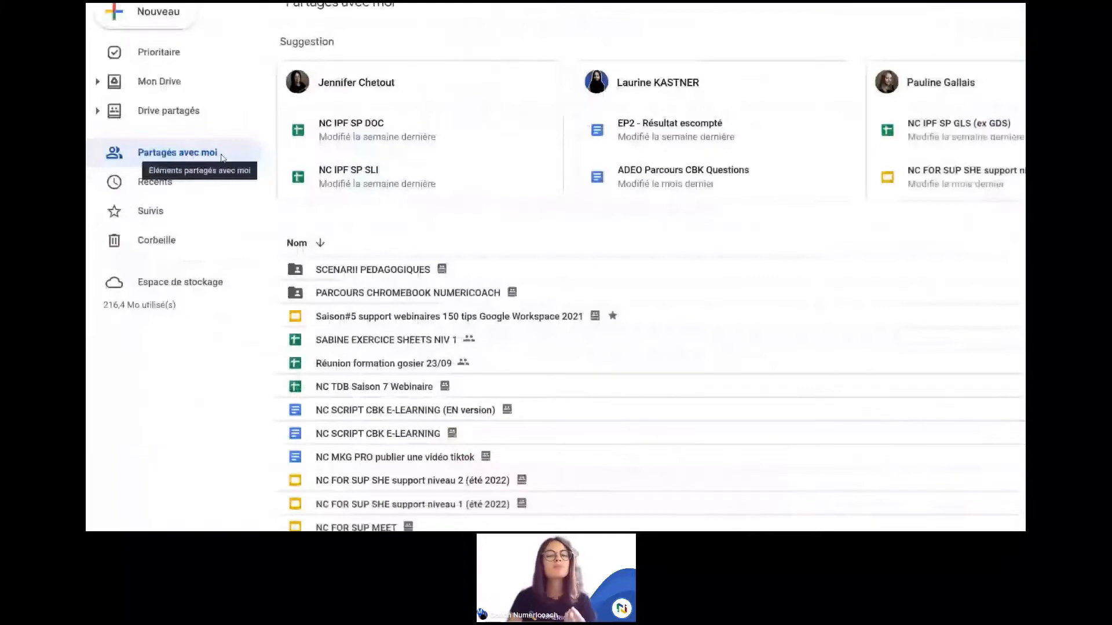
# Step: Scroll through the Partagés avec moi list to find the shared exercise spreadsheet
pyautogui.scroll(-1, 311, 240)
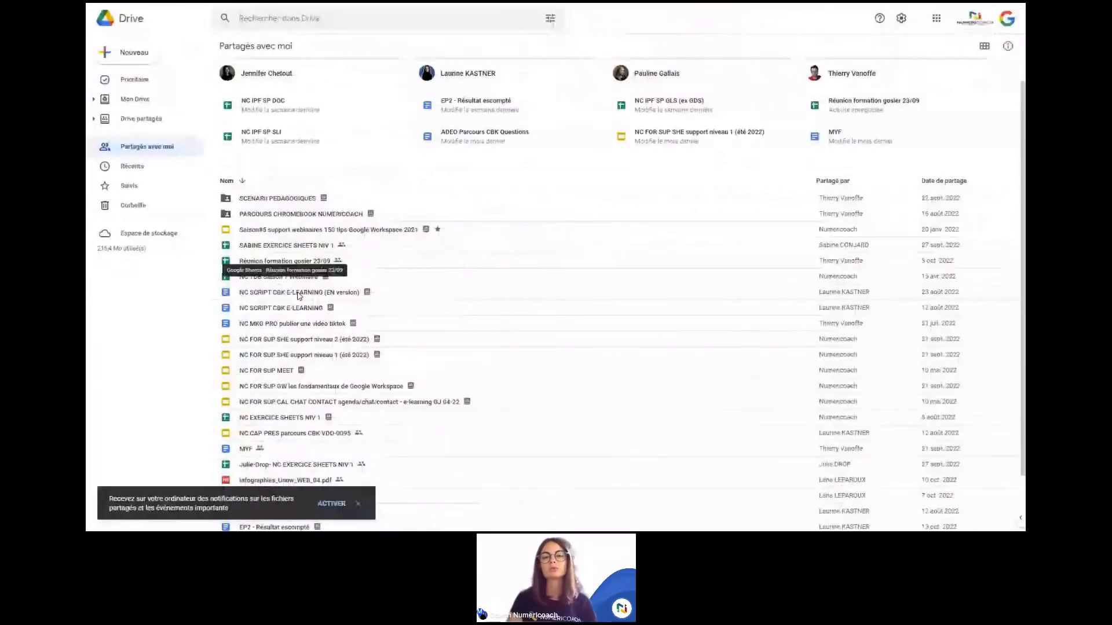
pyautogui.scroll(1, 299, 295)
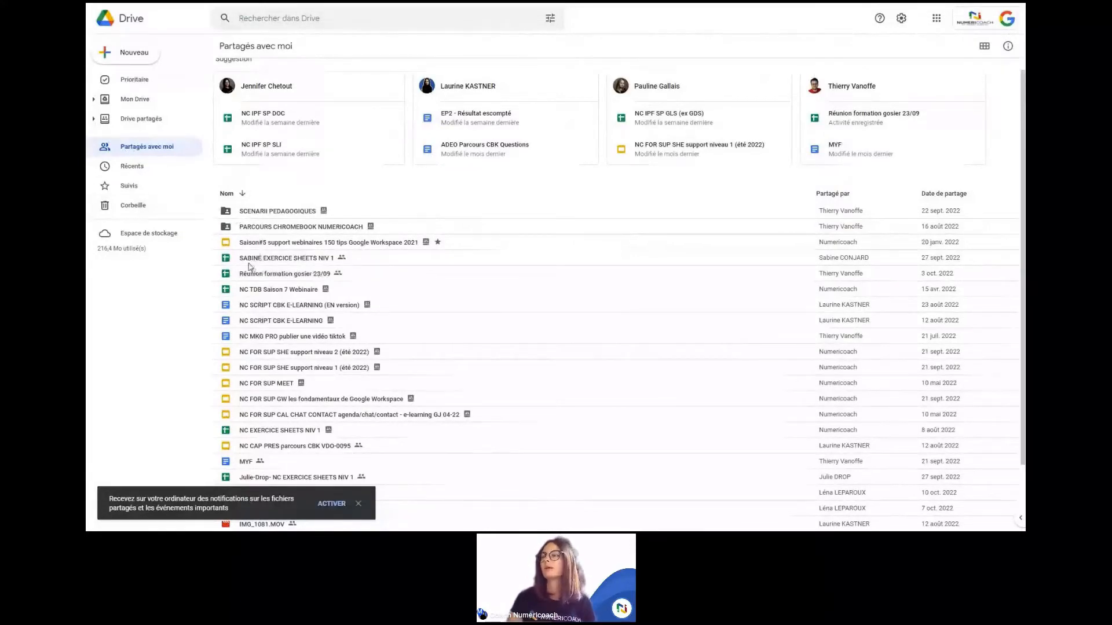
pyautogui.scroll(-1, 295, 256)
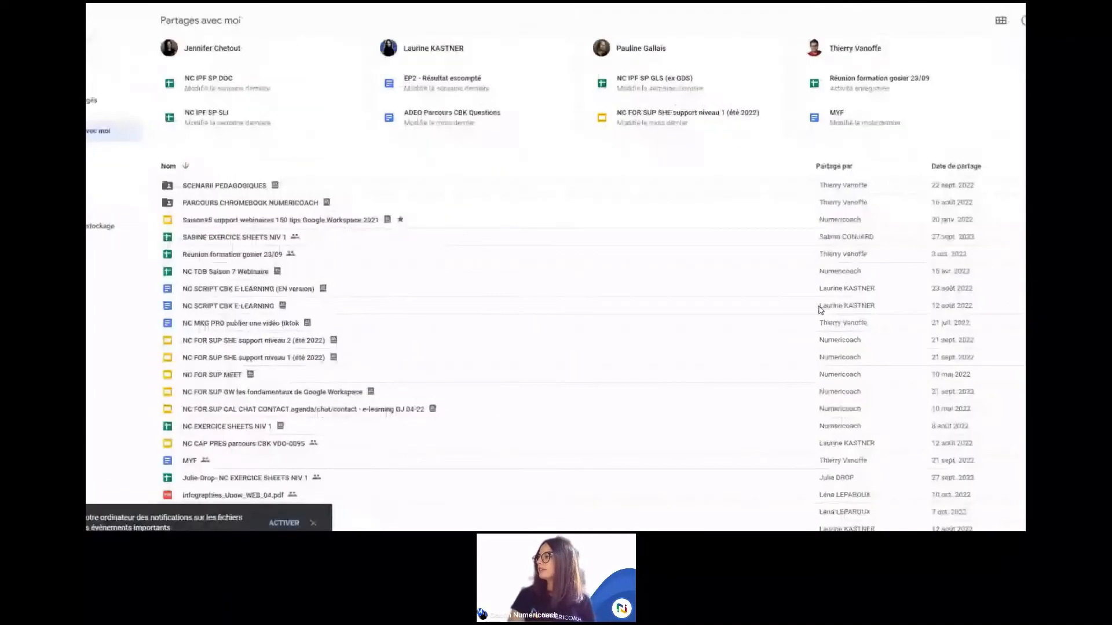
pyautogui.moveTo(846, 238)
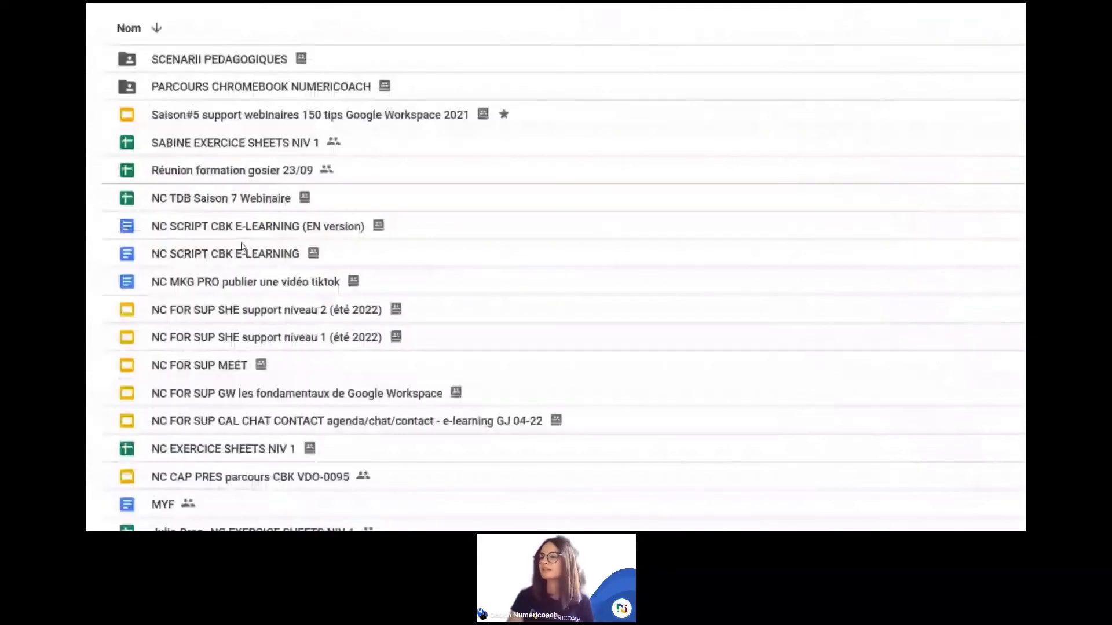
pyautogui.rightClick(248, 143)
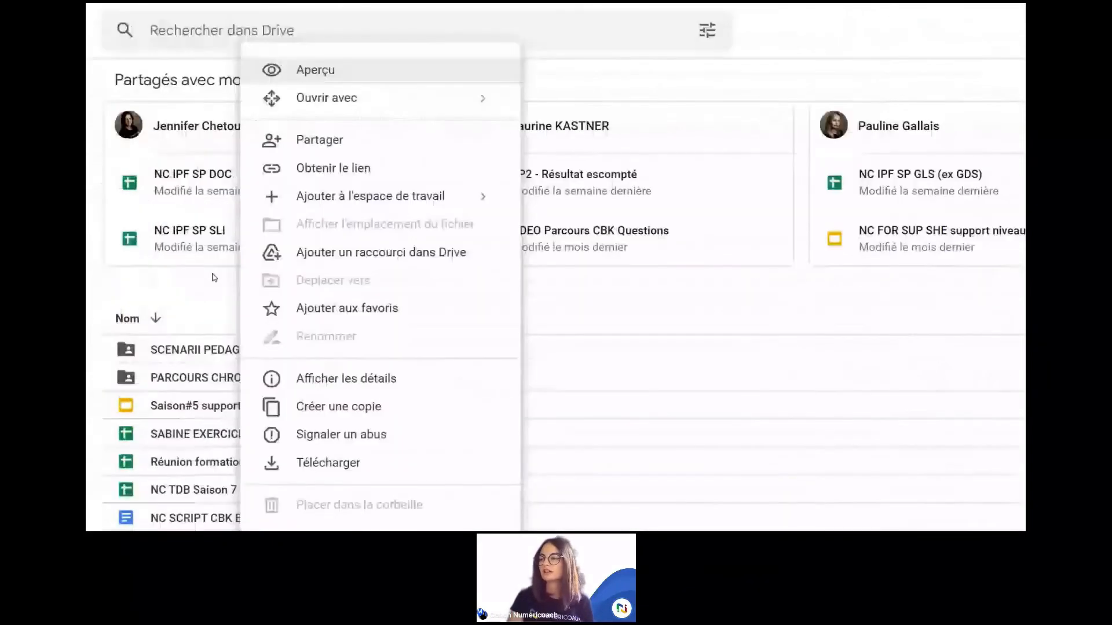
pyautogui.click(193, 151)
pyautogui.scroll(-2, 193, 442)
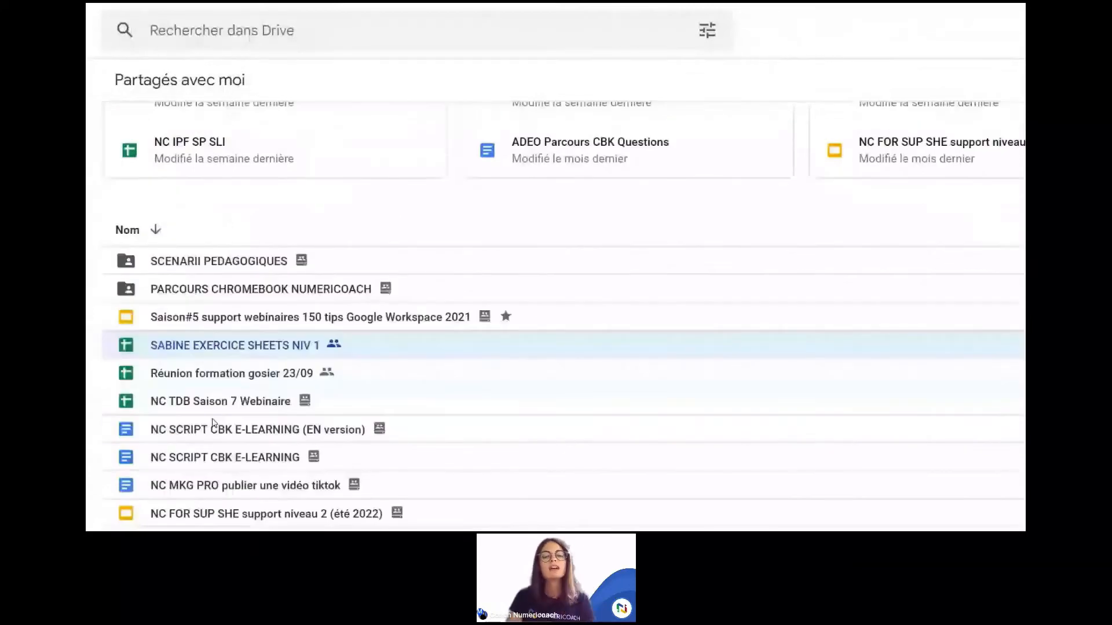
pyautogui.click(213, 426)
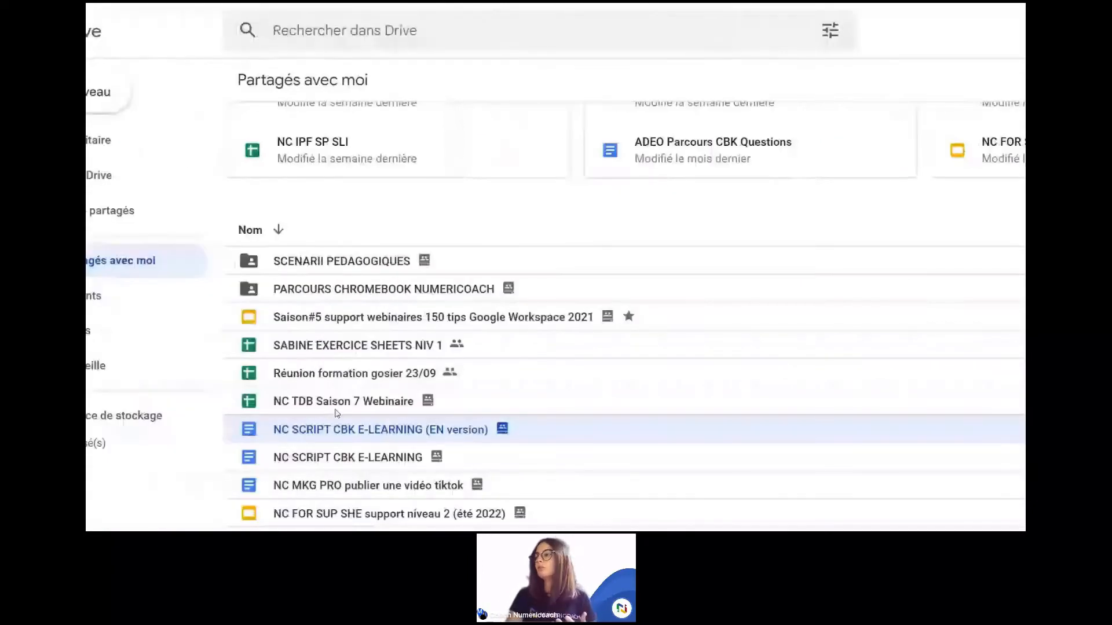
pyautogui.click(459, 344)
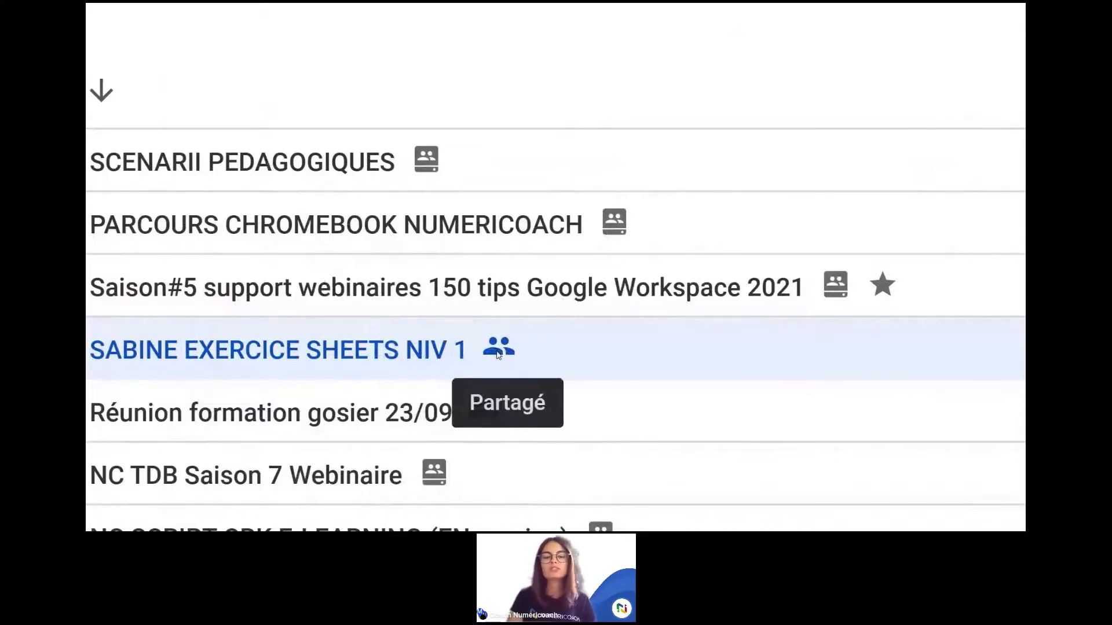
pyautogui.scroll(-1, 497, 355)
pyautogui.scroll(-1, 498, 355)
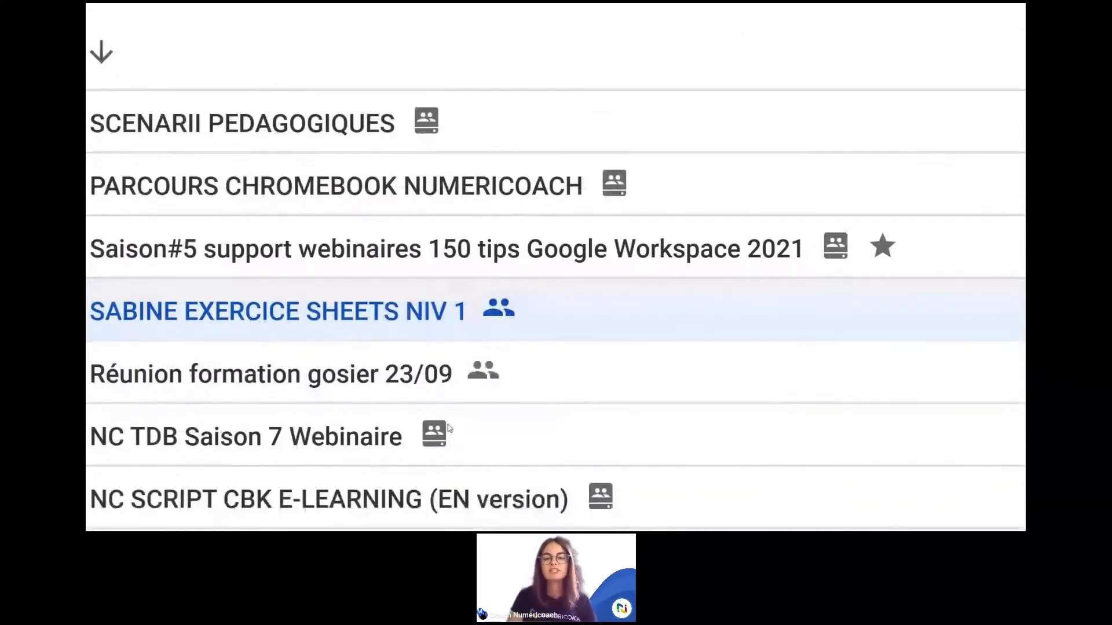
pyautogui.scroll(-1, 449, 428)
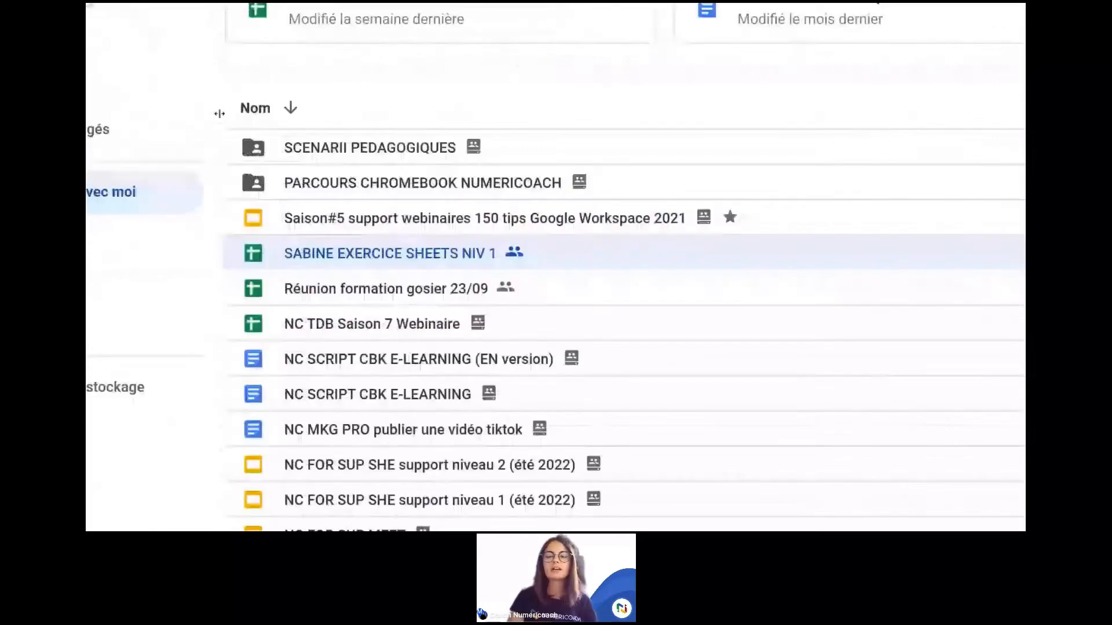
pyautogui.click(344, 290)
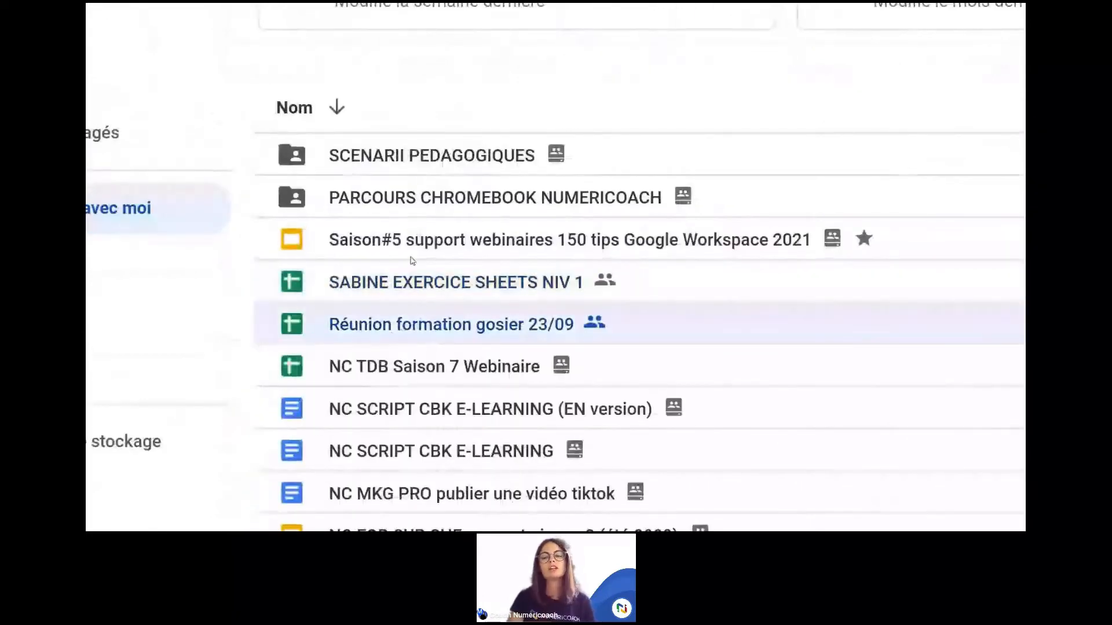
pyautogui.click(413, 259)
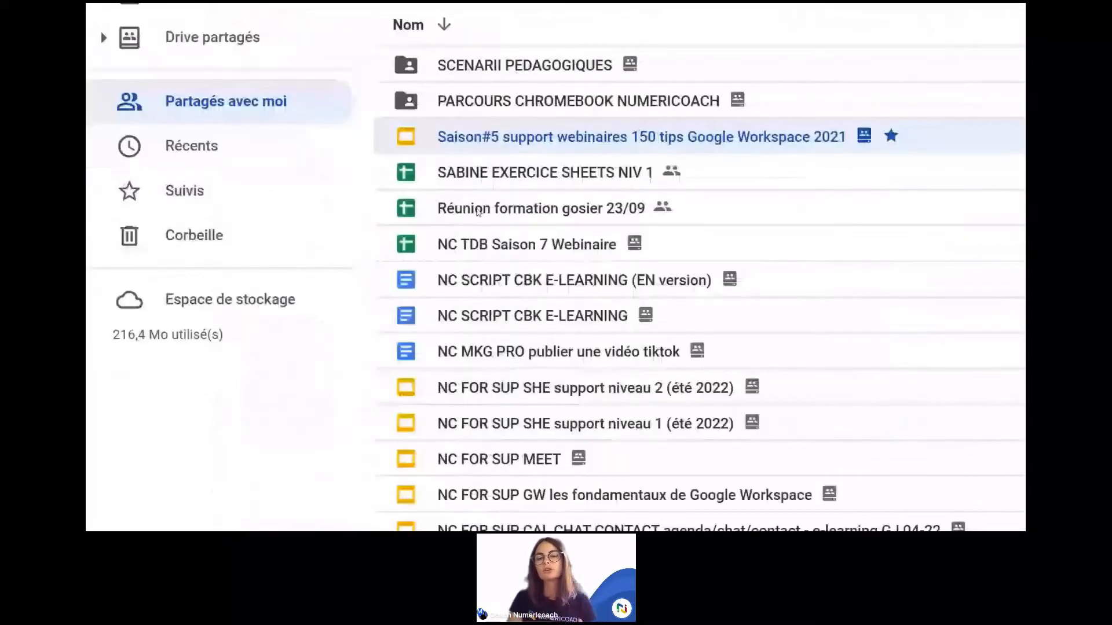
pyautogui.scroll(1, 479, 213)
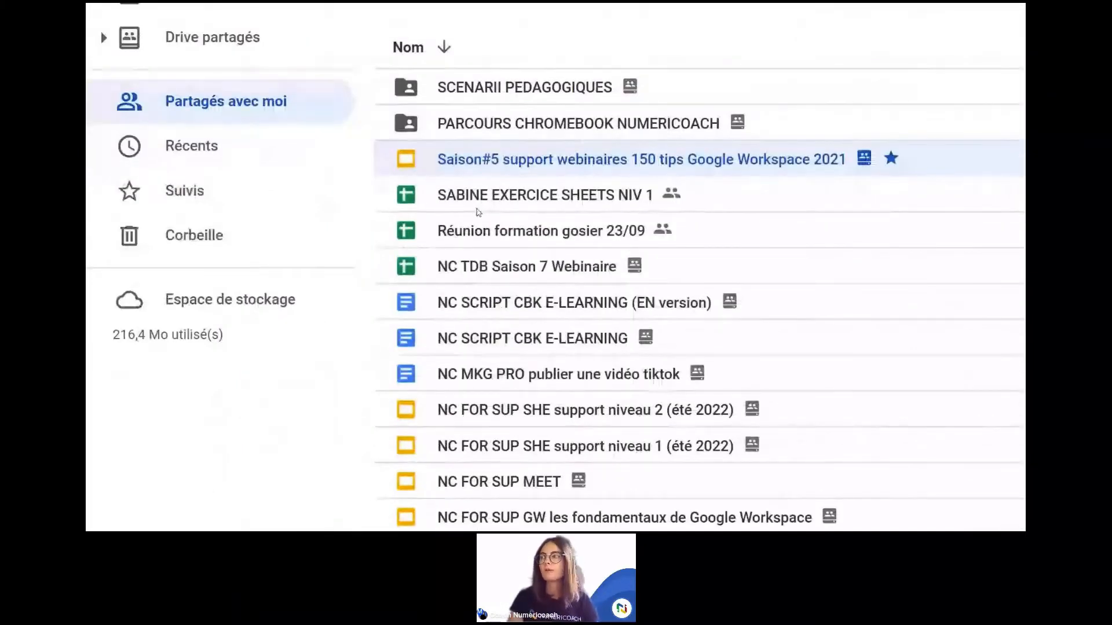
# Step: Star the shared EXERCICE SHEETS NIV 1 spreadsheet with Ajouter aux favoris
pyautogui.rightClick(505, 198)
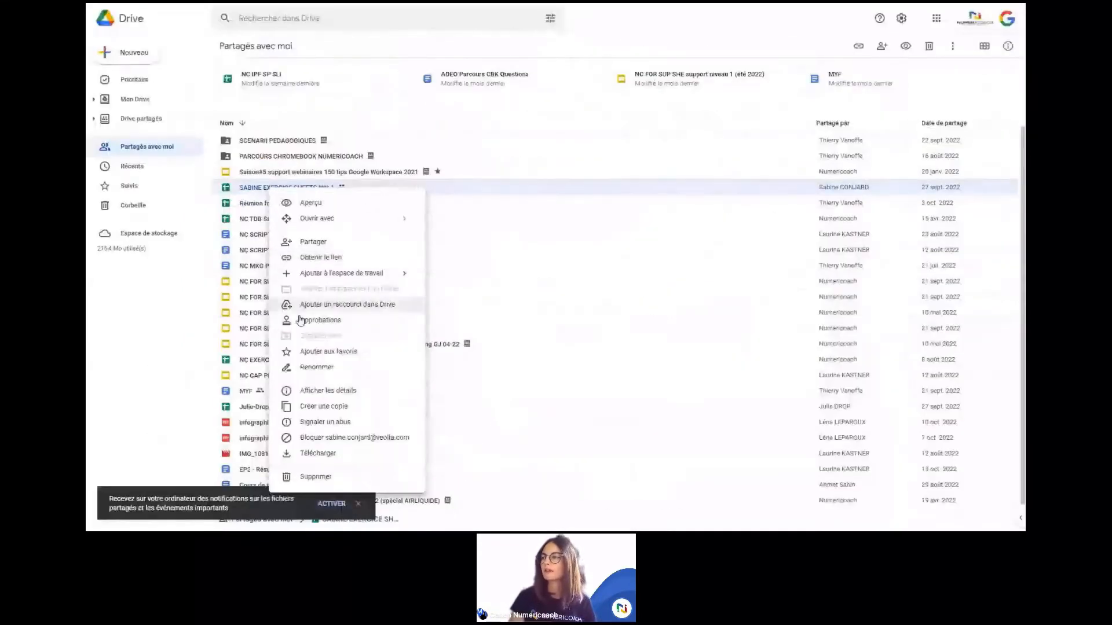
pyautogui.click(313, 353)
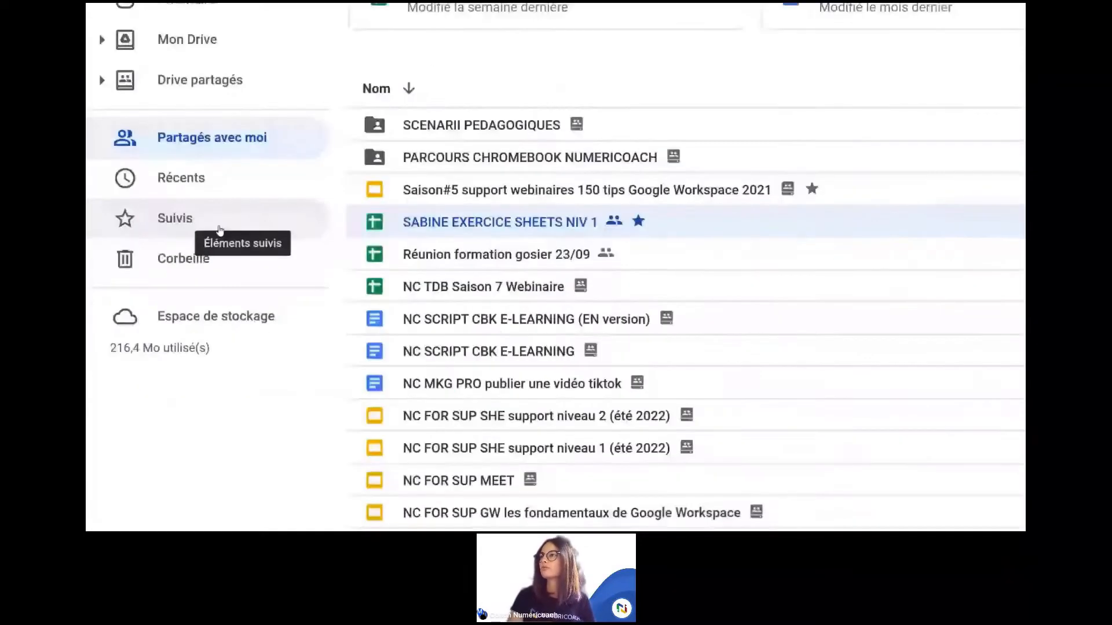
pyautogui.click(188, 229)
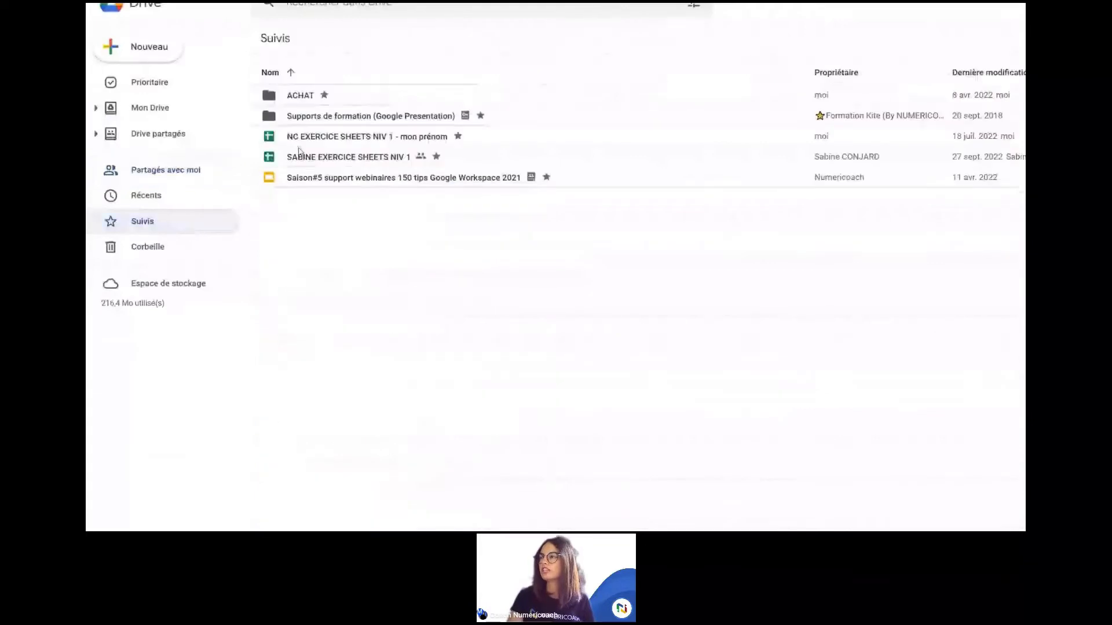
pyautogui.click(299, 152)
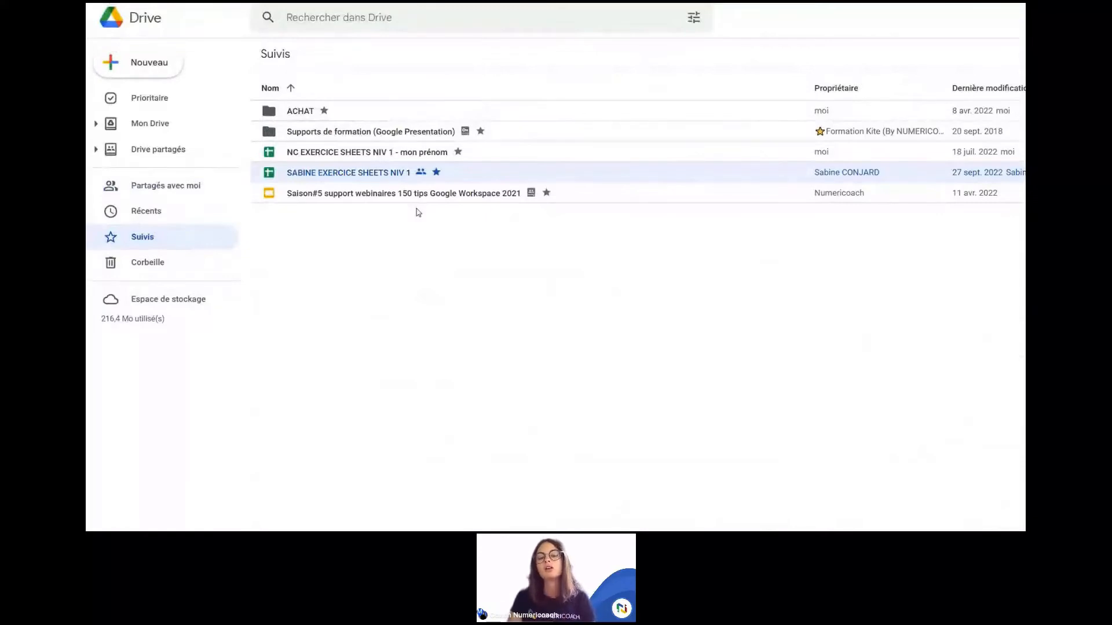
pyautogui.click(380, 249)
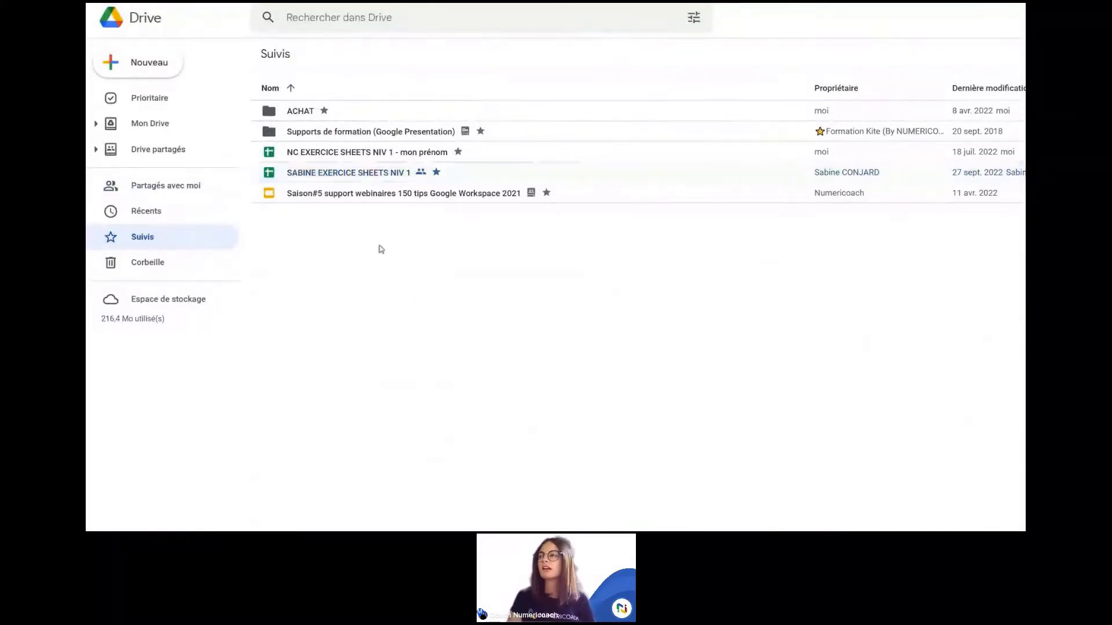
pyautogui.scroll(-2, 380, 249)
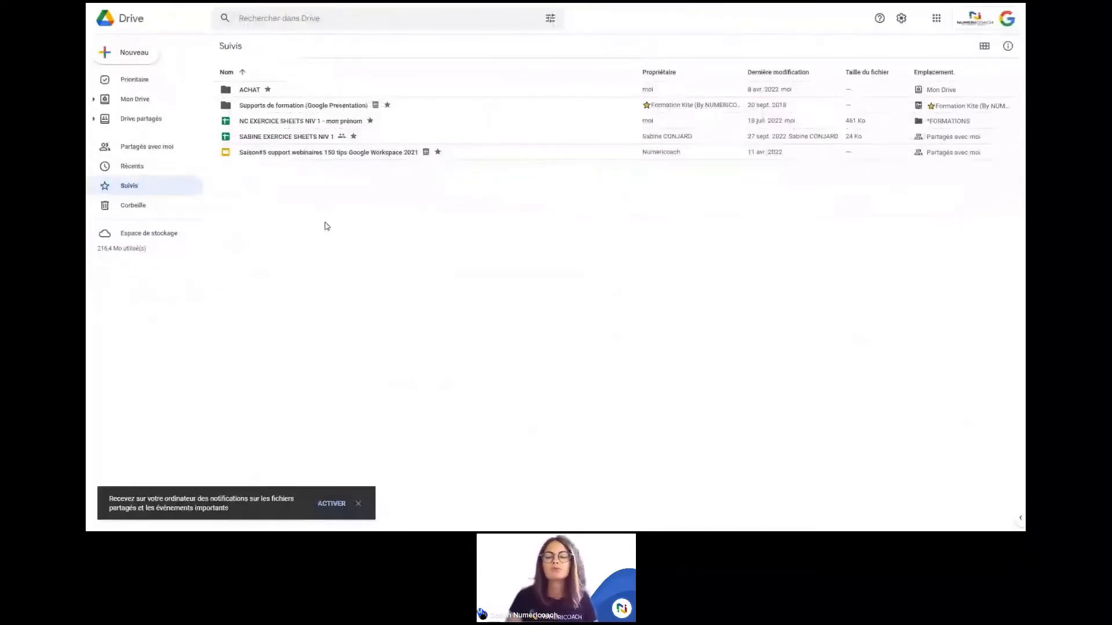
pyautogui.click(136, 149)
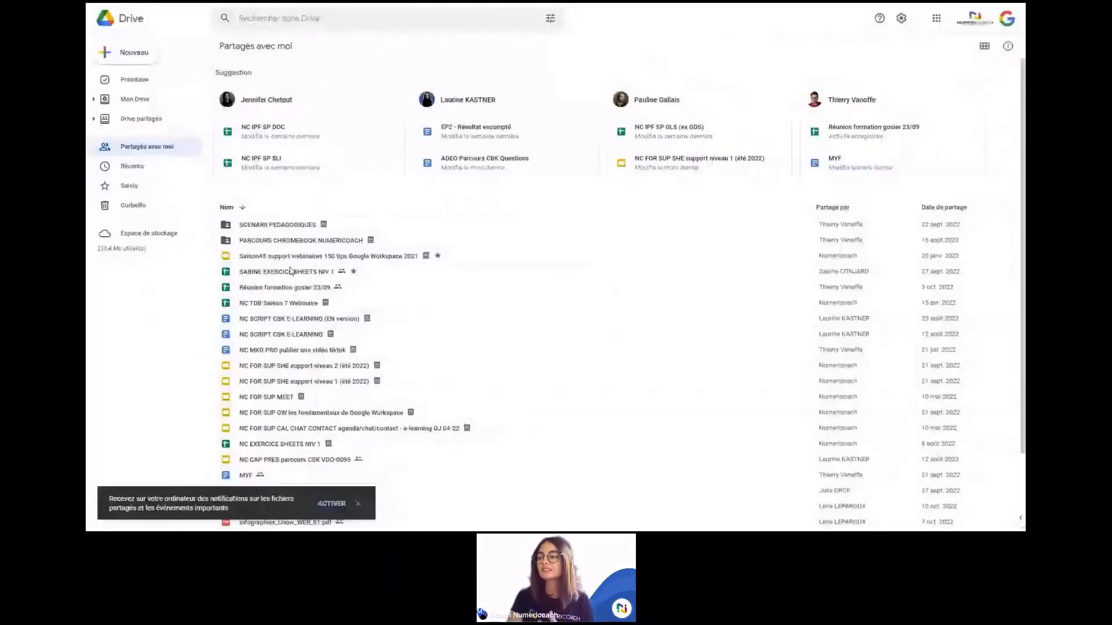
pyautogui.scroll(-2, 291, 271)
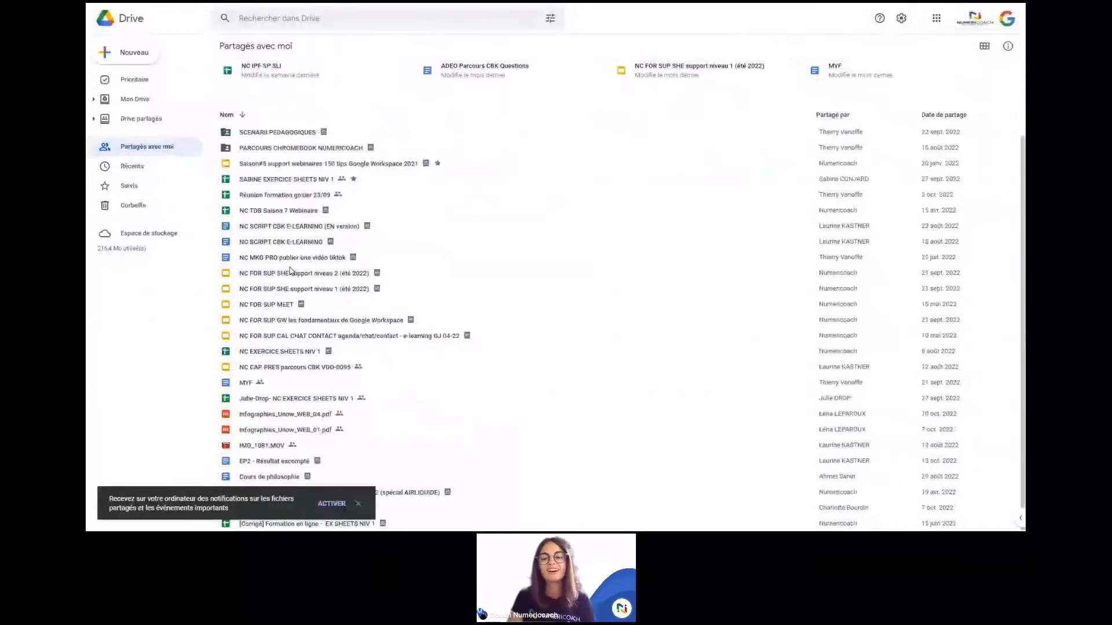
pyautogui.scroll(2, 291, 270)
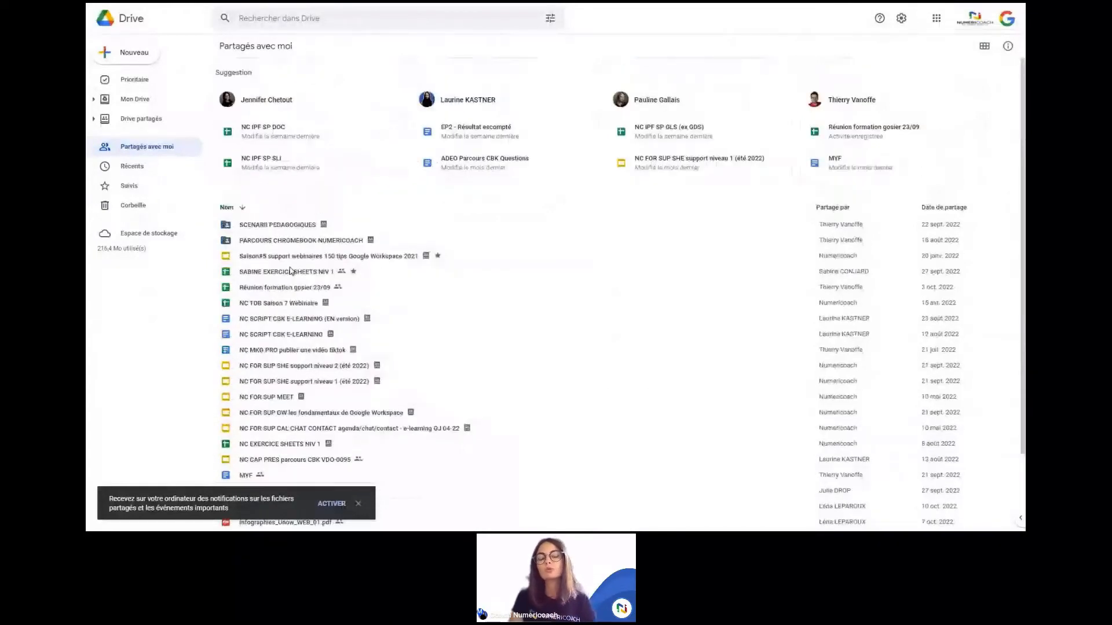
pyautogui.click(138, 192)
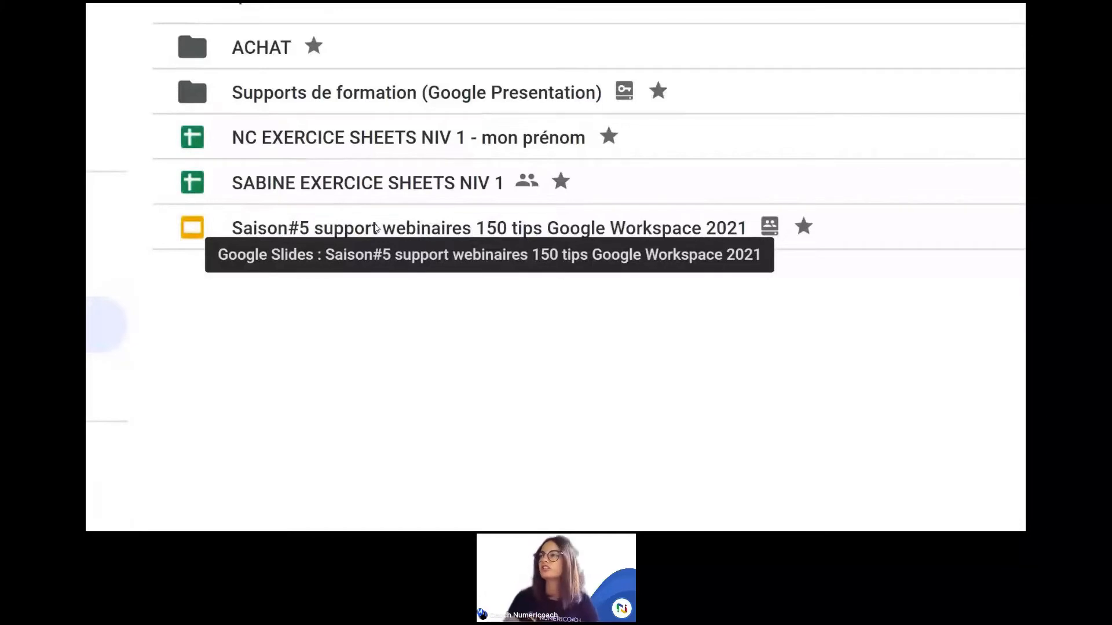
pyautogui.click(392, 192)
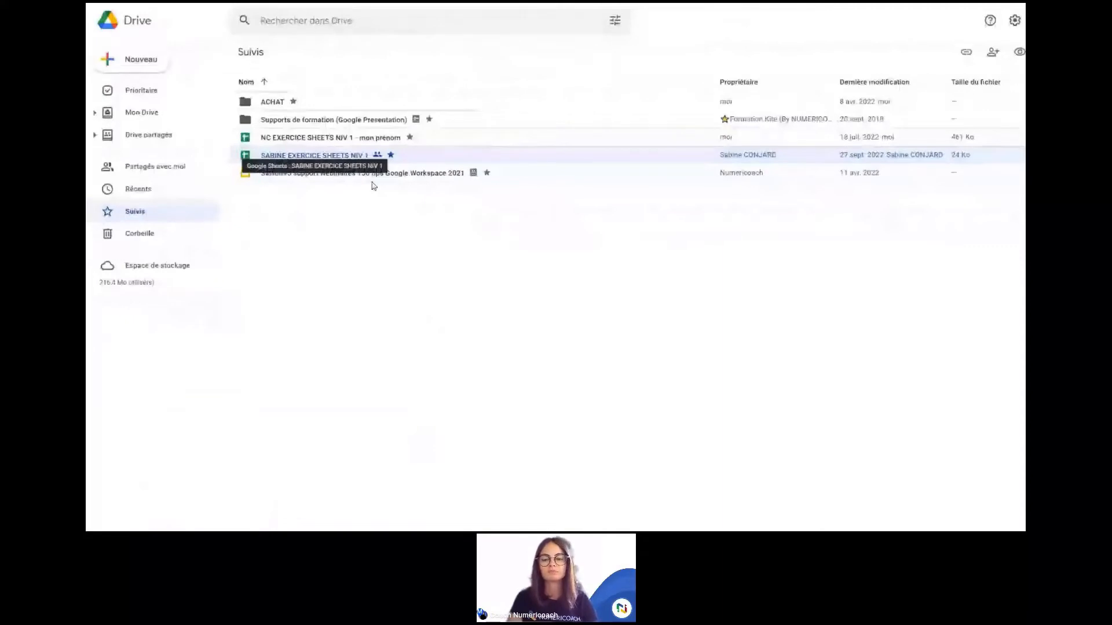
pyautogui.click(327, 156)
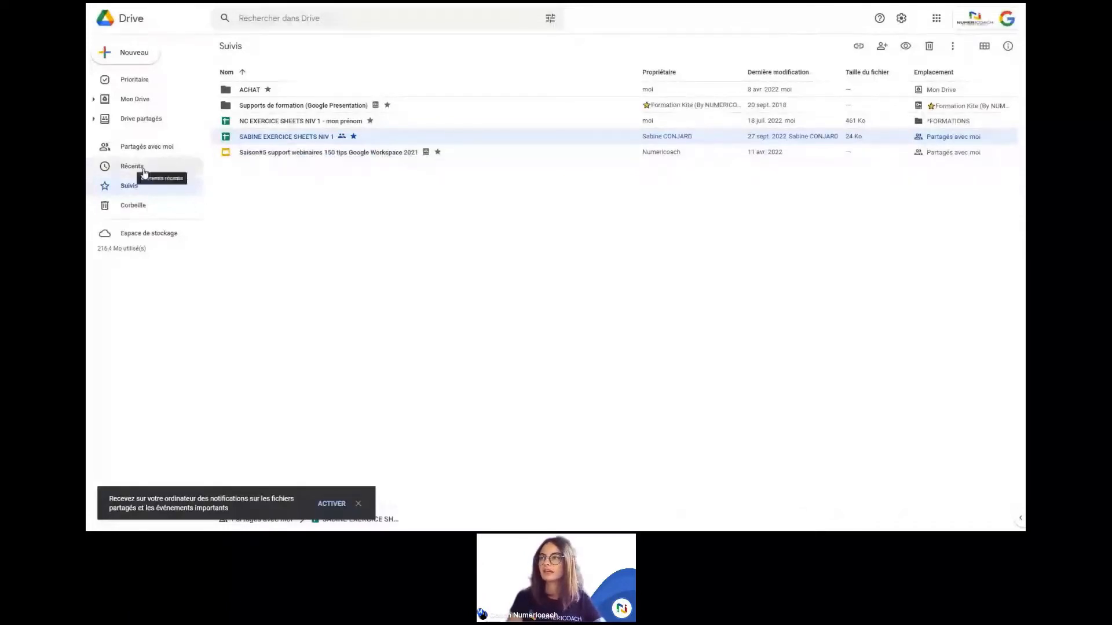
pyautogui.click(142, 146)
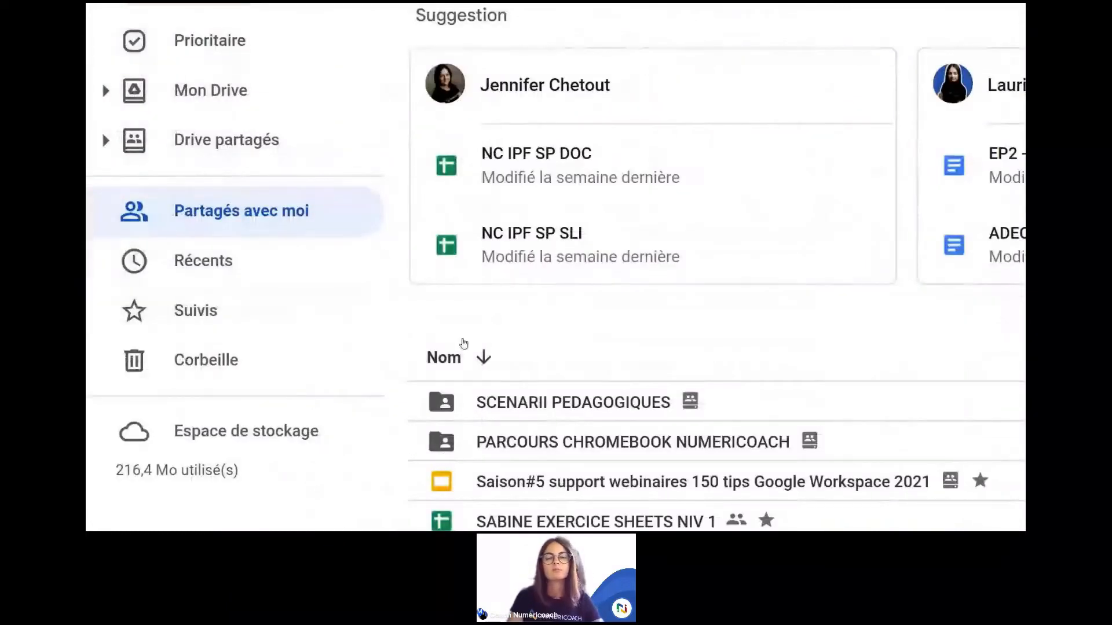
pyautogui.scroll(-1, 463, 344)
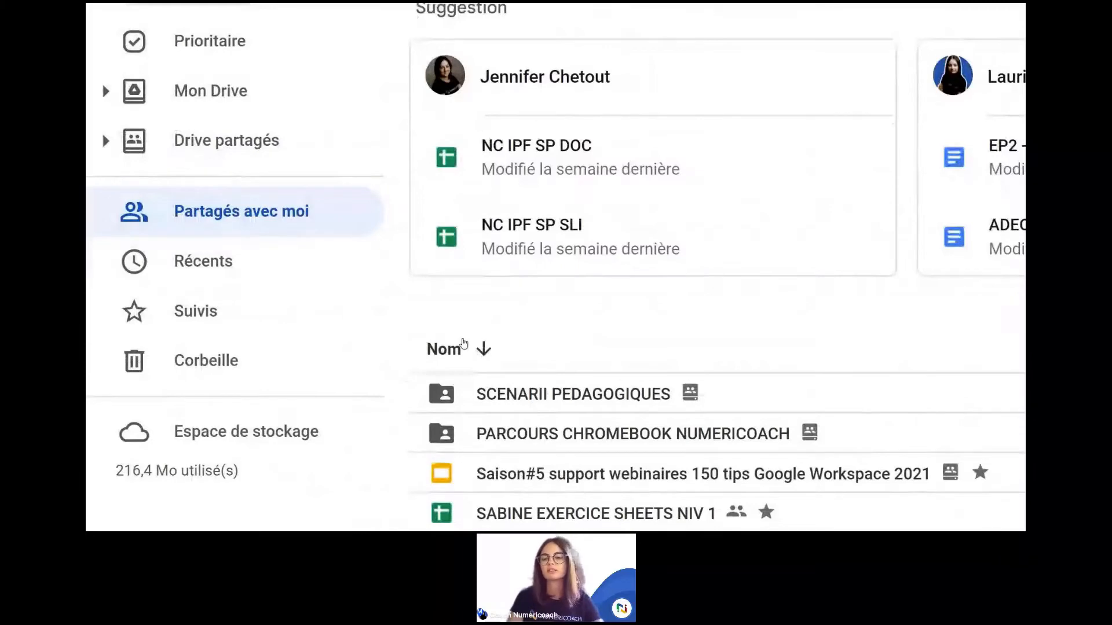
pyautogui.scroll(-2, 464, 343)
pyautogui.scroll(-3, 463, 344)
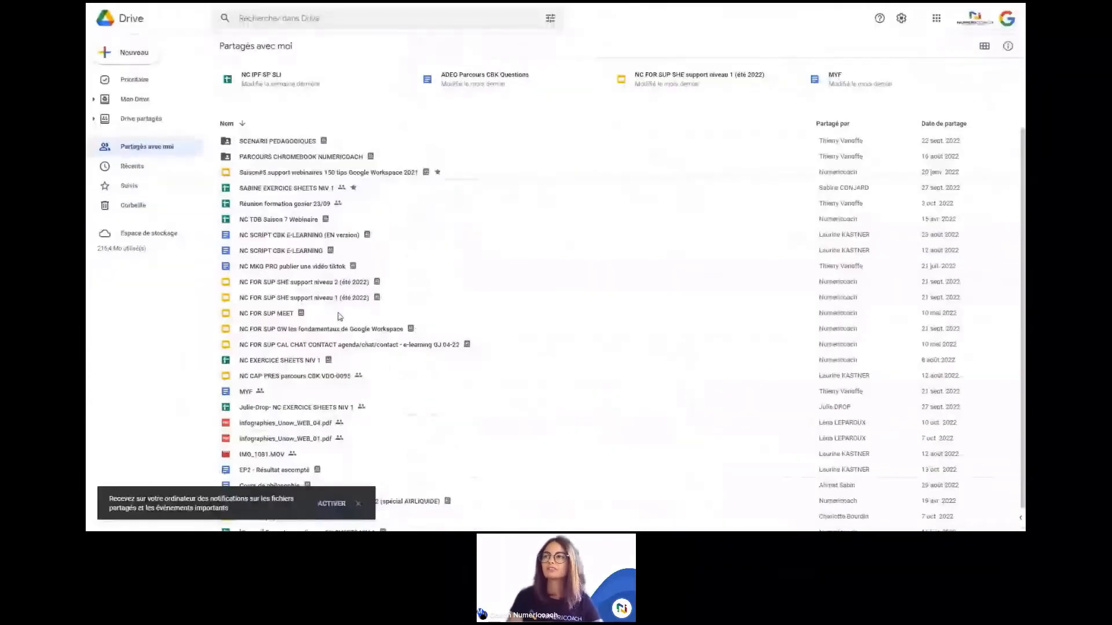
pyautogui.click(128, 186)
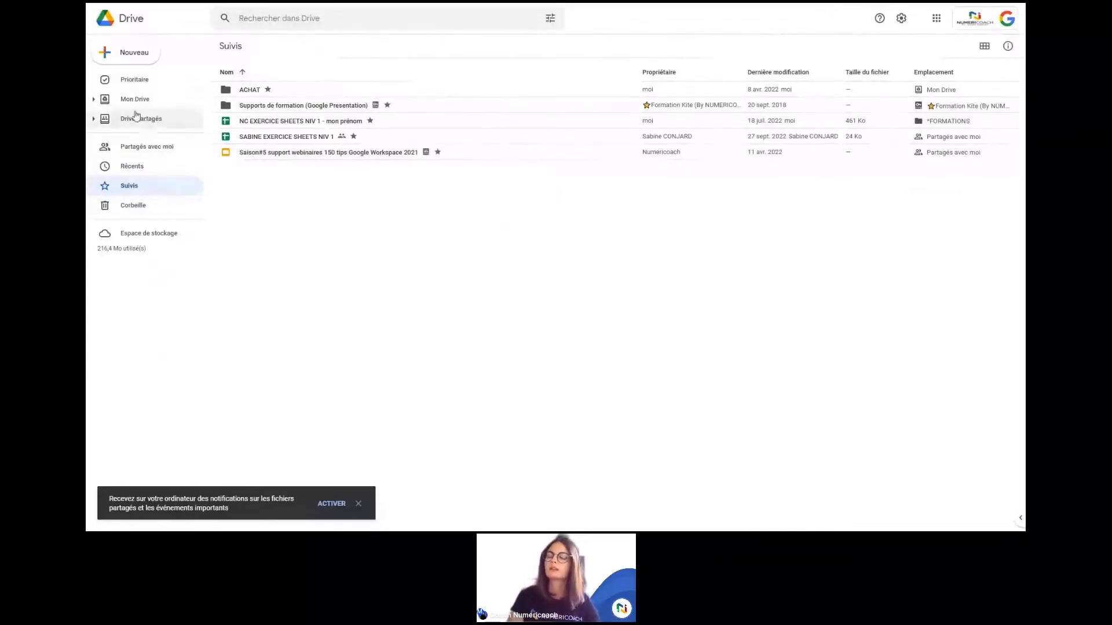
pyautogui.click(146, 153)
pyautogui.scroll(-1, 276, 253)
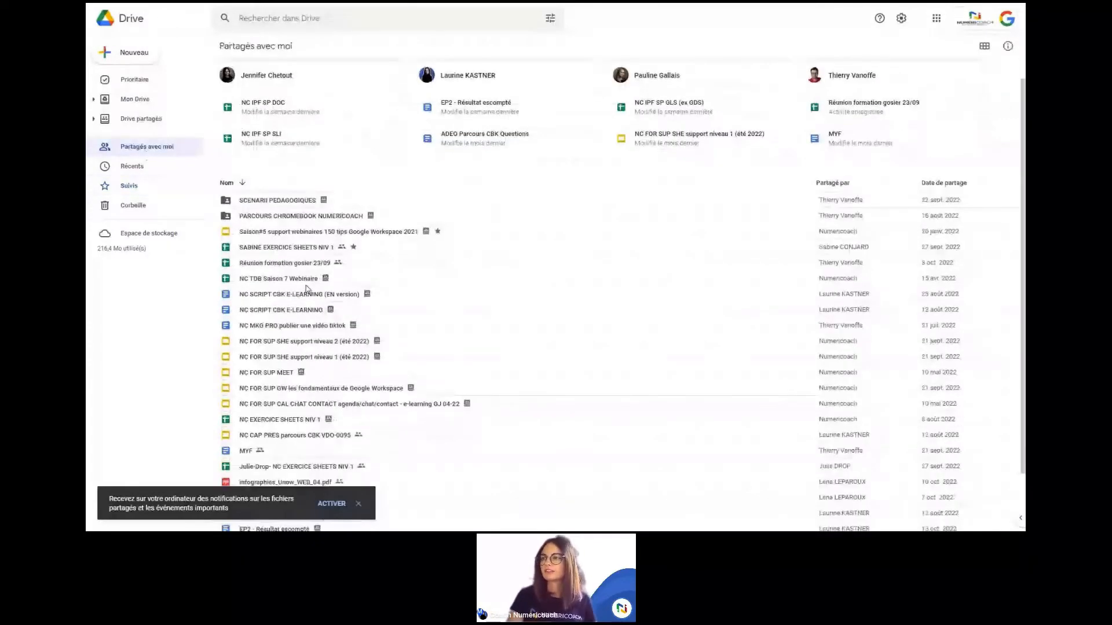
pyautogui.scroll(1, 307, 289)
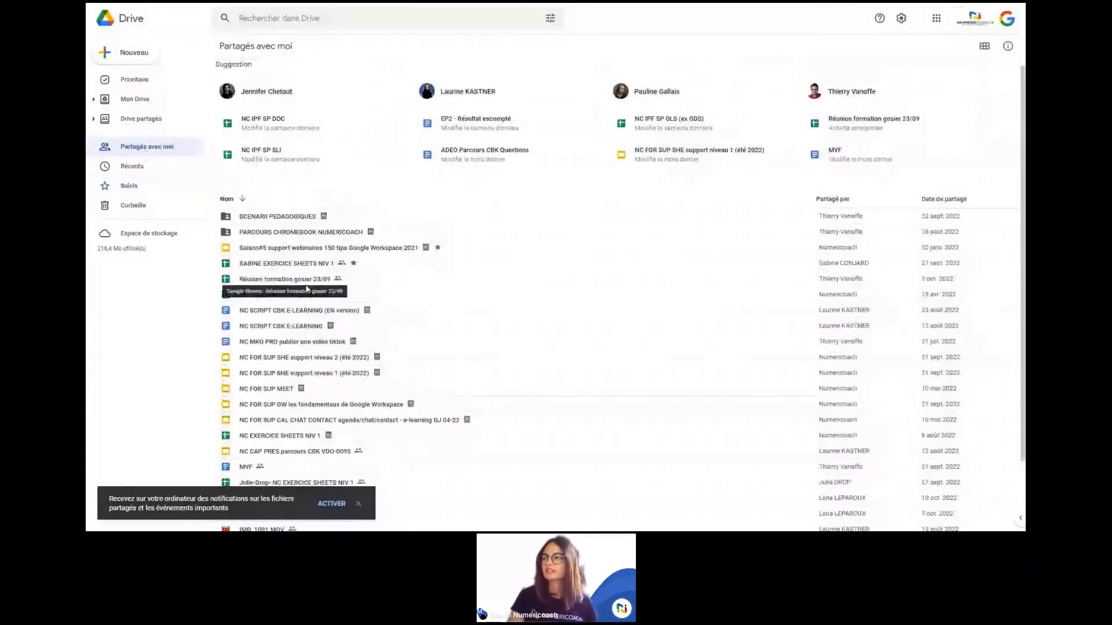
pyautogui.scroll(-1, 307, 289)
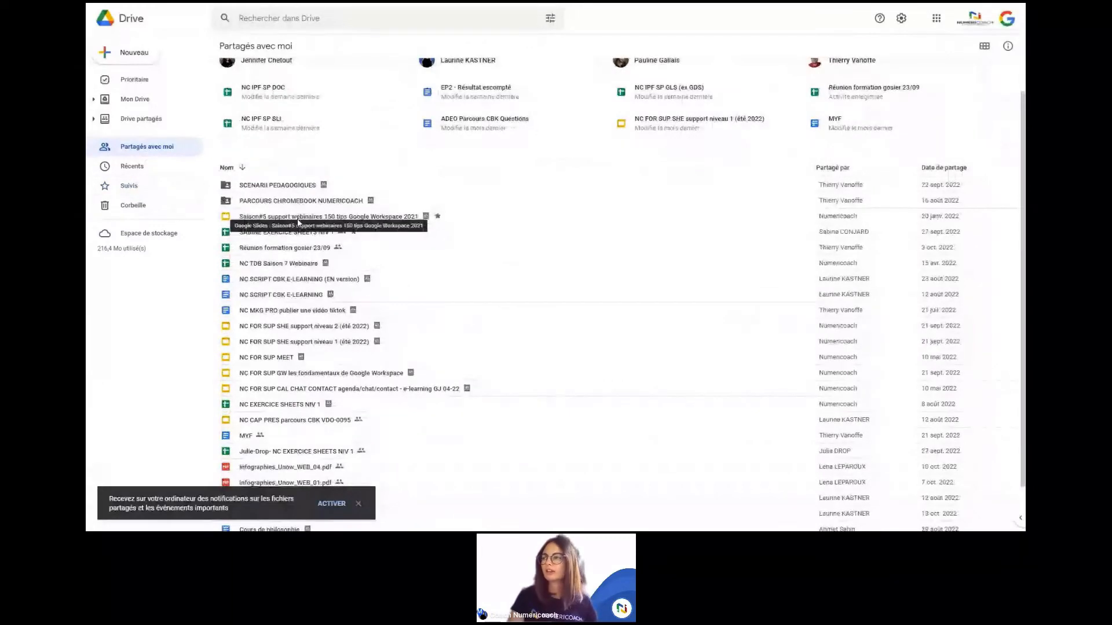
pyautogui.rightClick(272, 247)
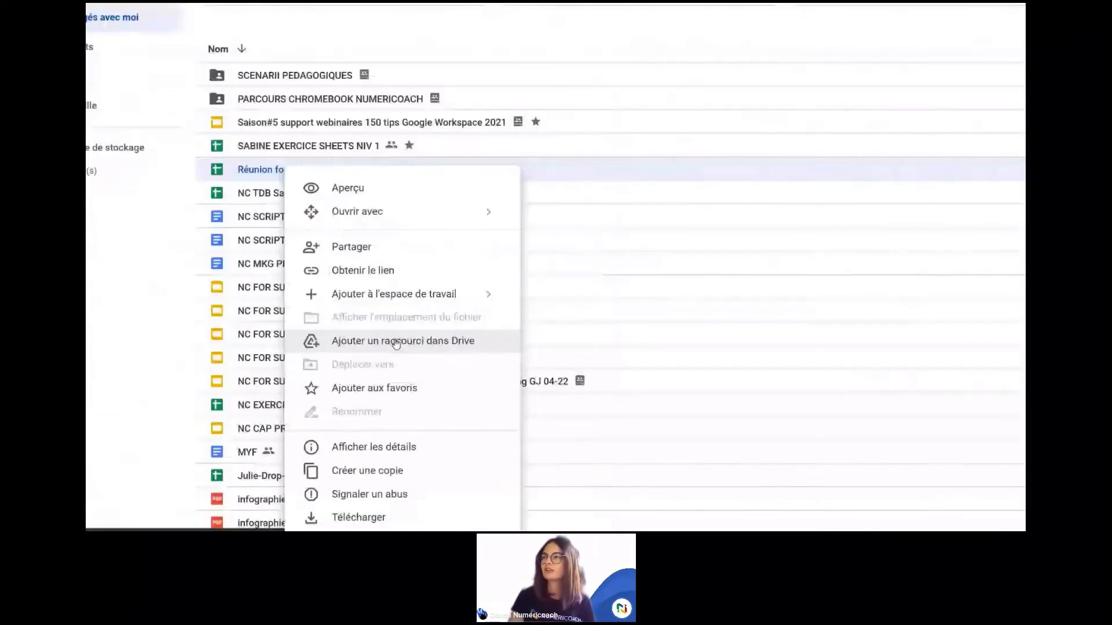
pyautogui.click(189, 237)
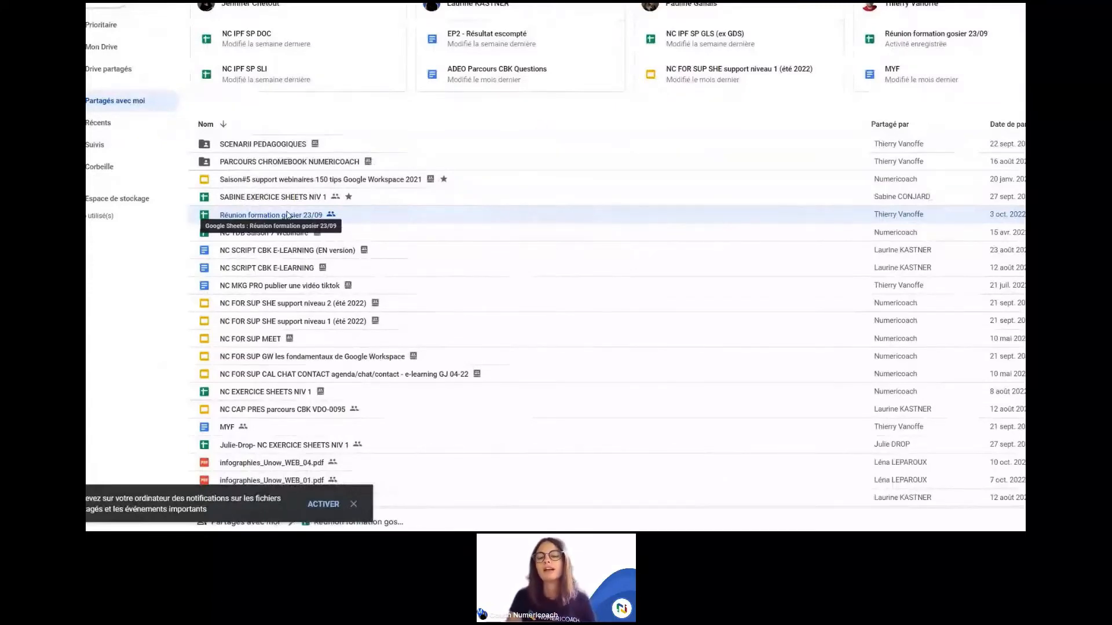
# Step: Check that Réunion formation gosier 23/09 can be added to the Test workspace
pyautogui.rightClick(284, 214)
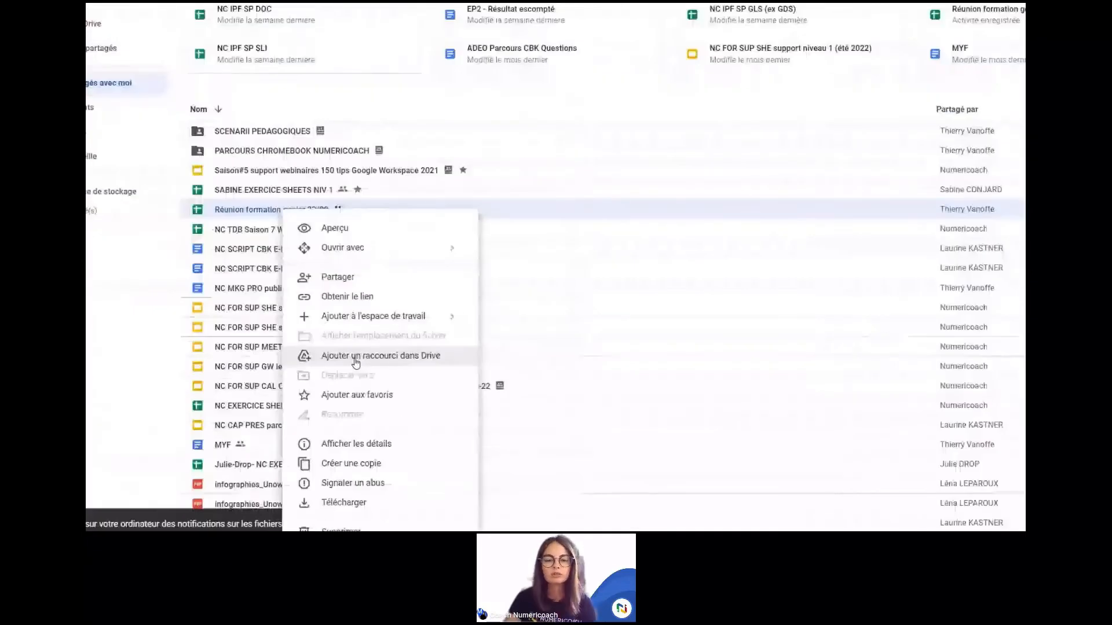
pyautogui.moveTo(402, 322)
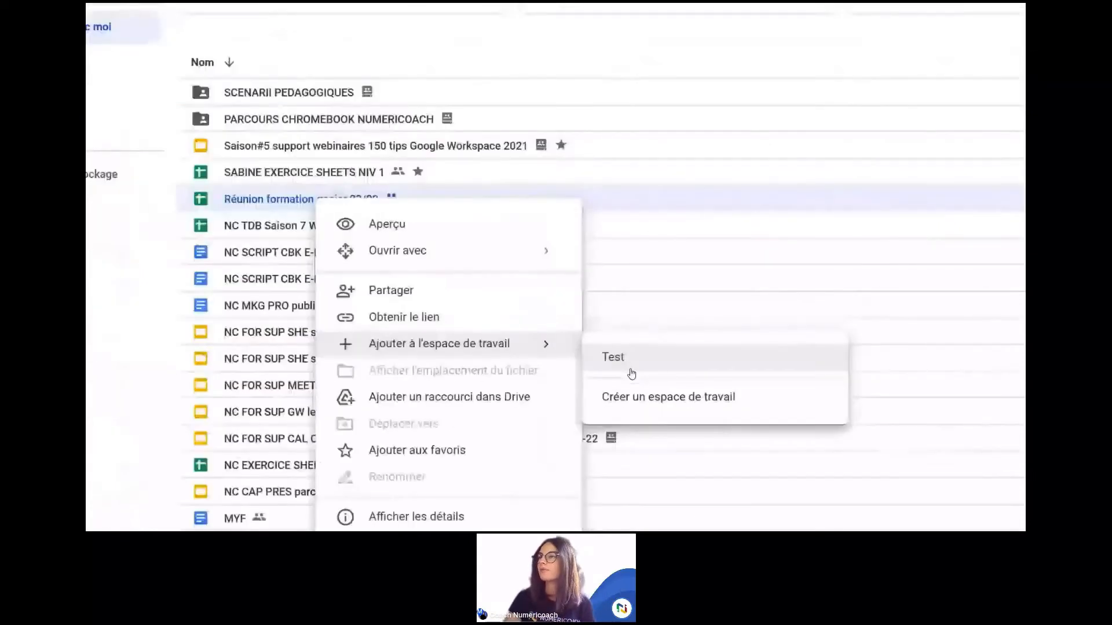
# Step: Dismiss the file menu and open the empty Test workspace from Prioritaire
pyautogui.click(630, 371)
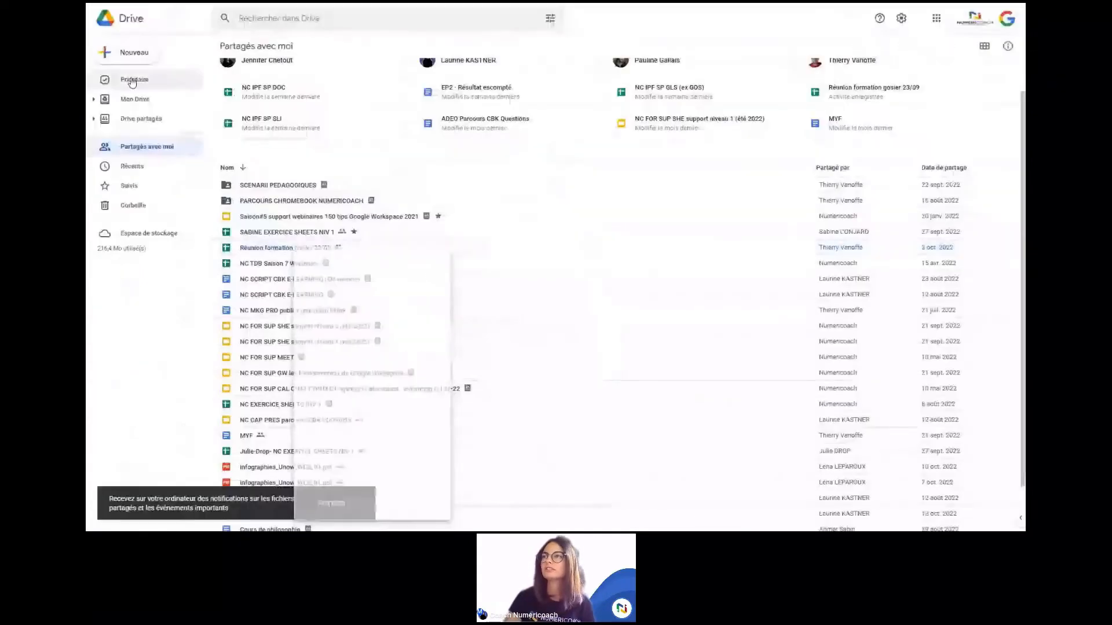
pyautogui.click(136, 80)
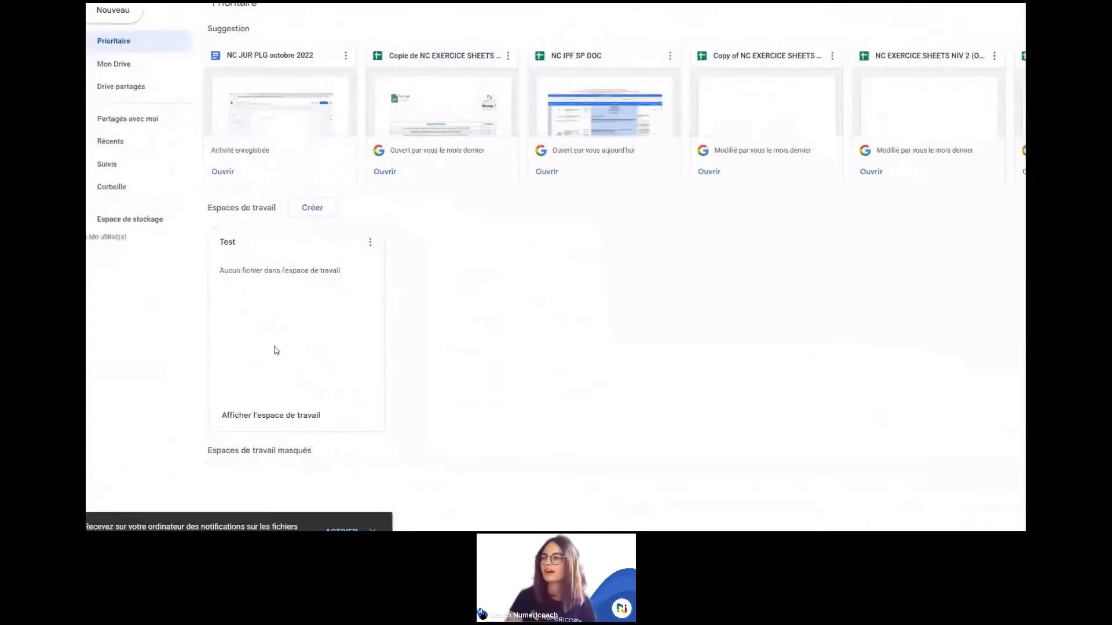
pyautogui.click(288, 428)
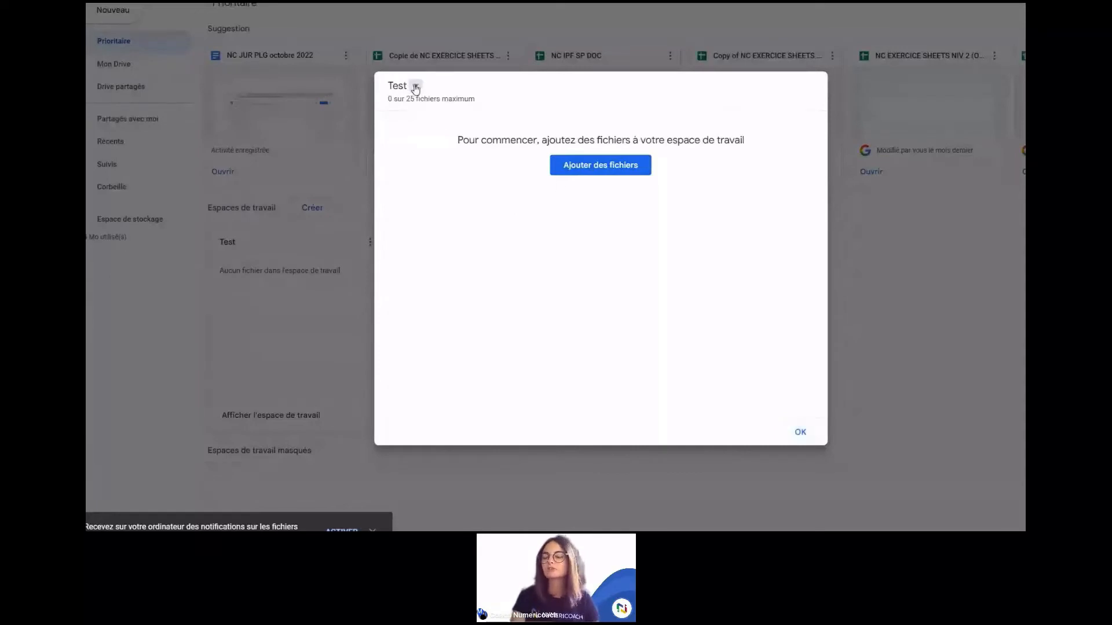
# Step: Rename the Test workspace to 'Projet Omelette' and bring up its add-files panel
pyautogui.click(414, 86)
pyautogui.click(455, 117)
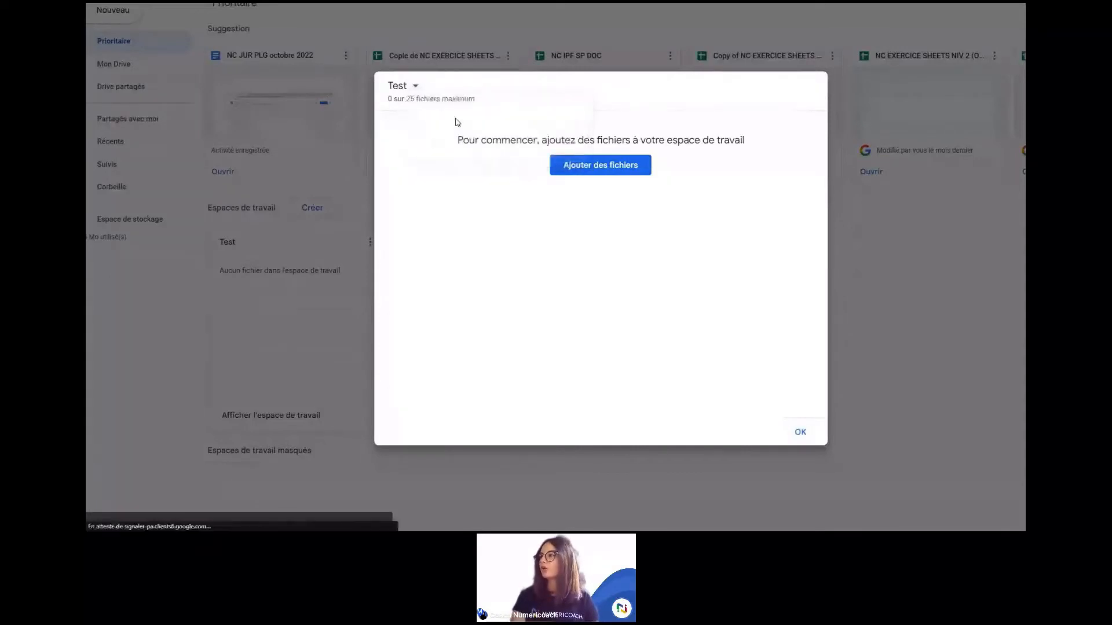
pyautogui.write('Proj')
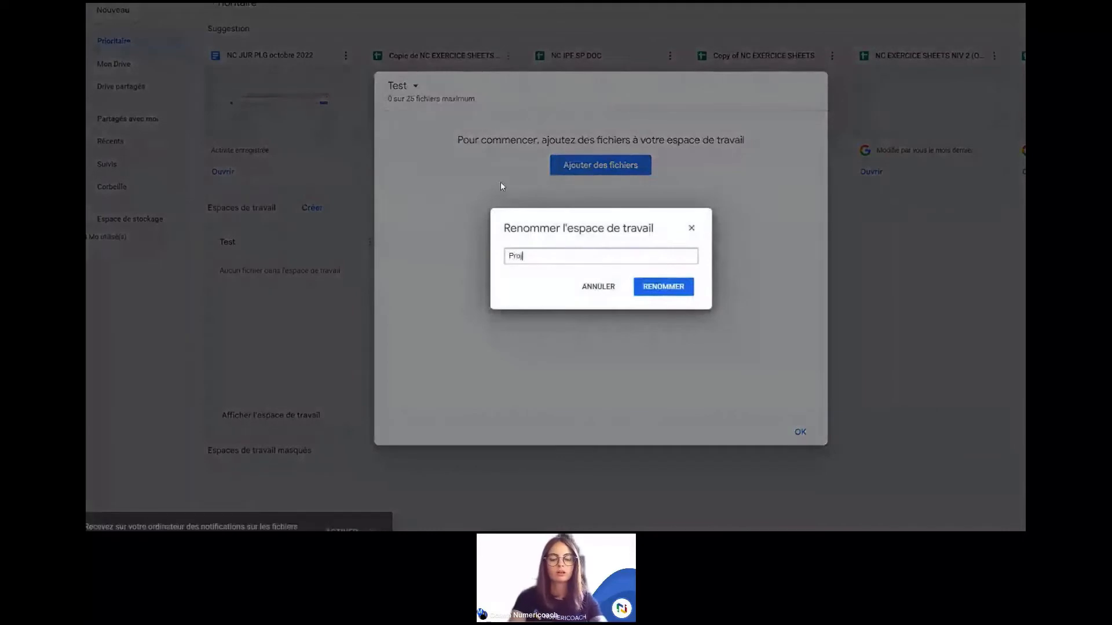
pyautogui.write('et Omelette')
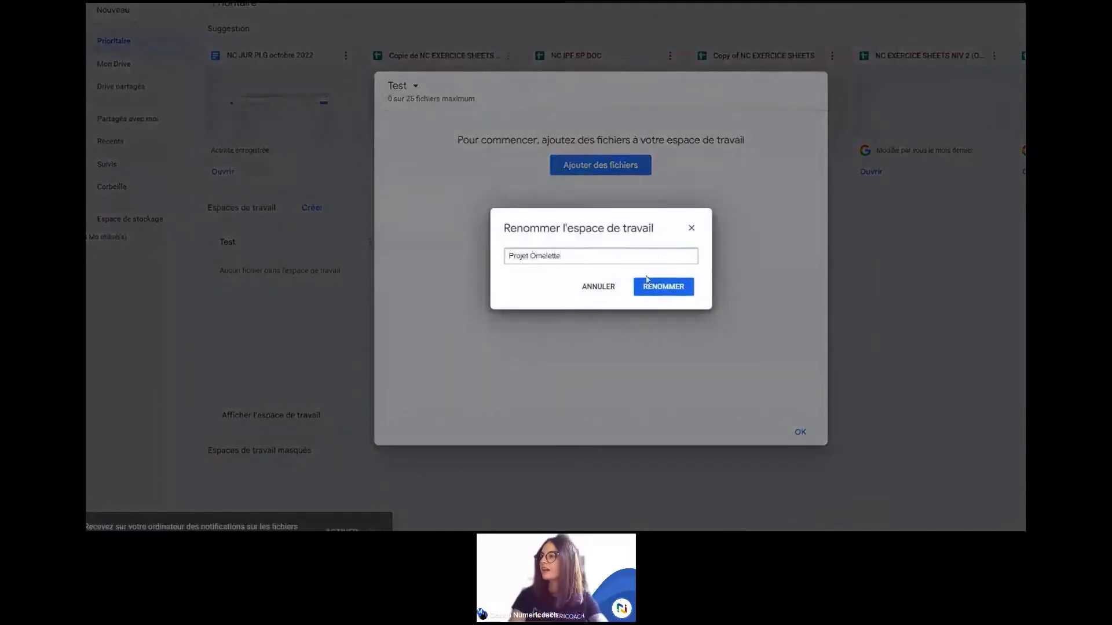
pyautogui.click(656, 289)
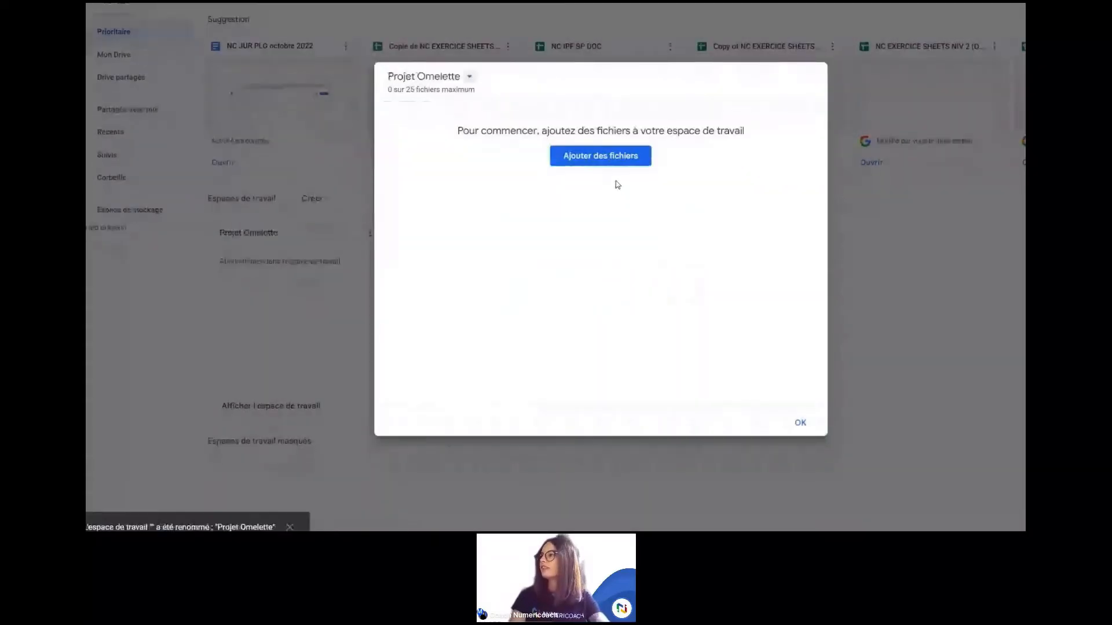
pyautogui.click(594, 154)
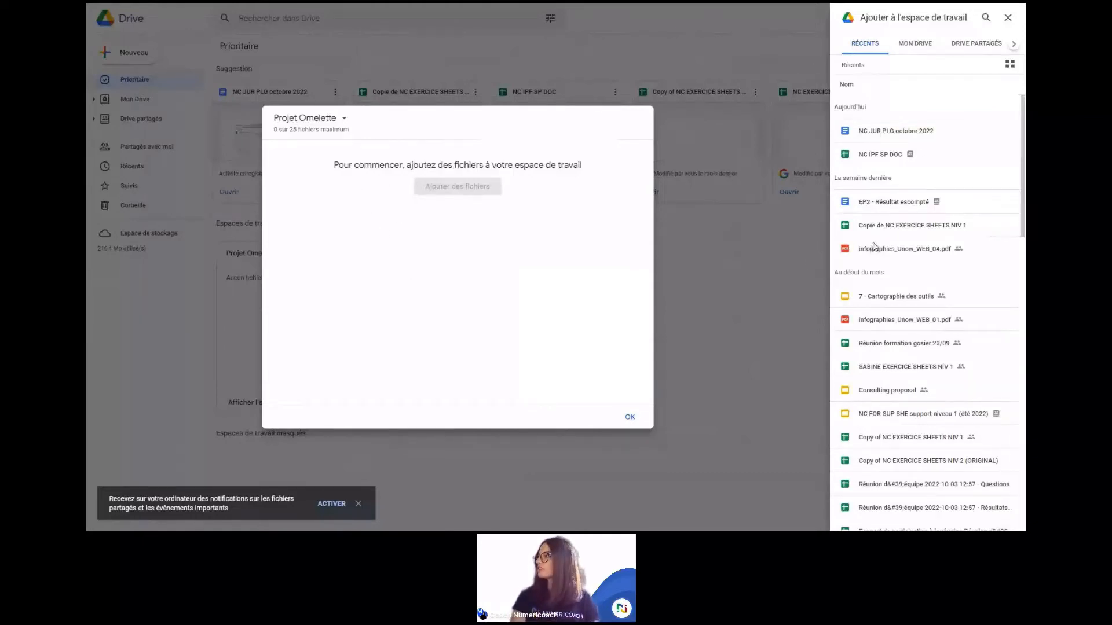
# Step: Insert EP2 - Résultat escompté and infographies_Unow_WEB_01.pdf into Projet Omelette
pyautogui.click(918, 200)
pyautogui.click(914, 320)
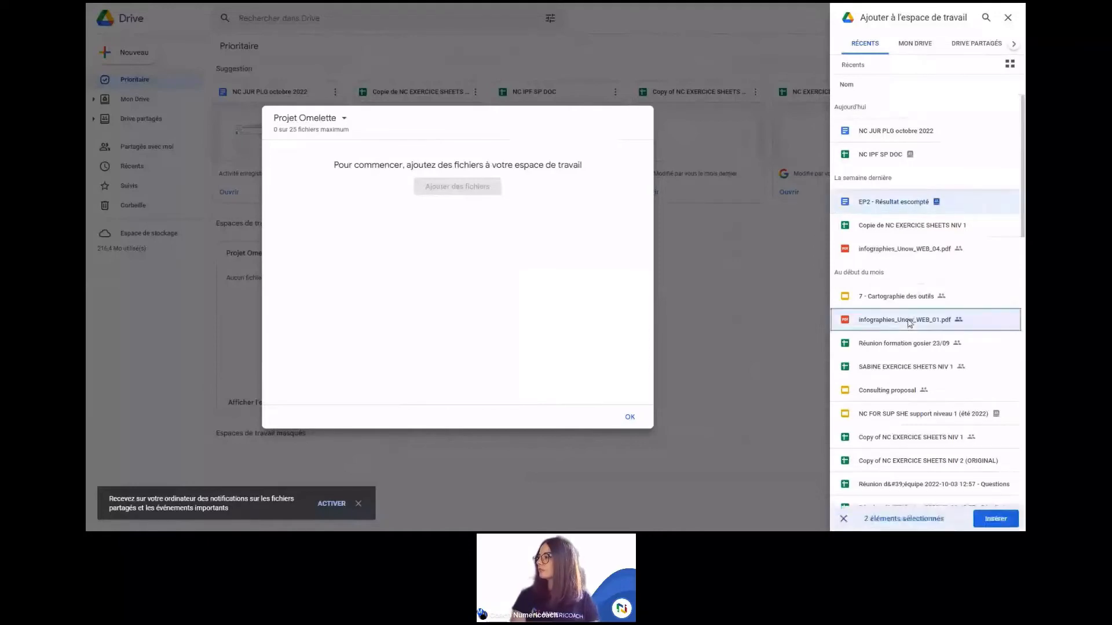
pyautogui.click(1002, 524)
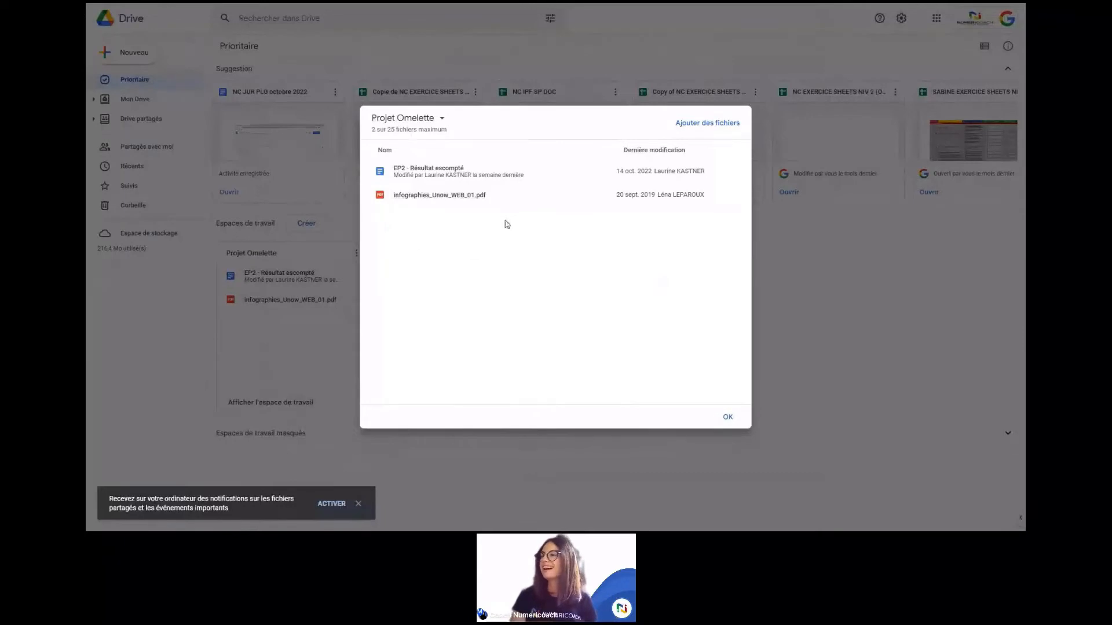
# Step: Close and reopen the Projet Omelette workspace, then show its card's options
pyautogui.click(793, 265)
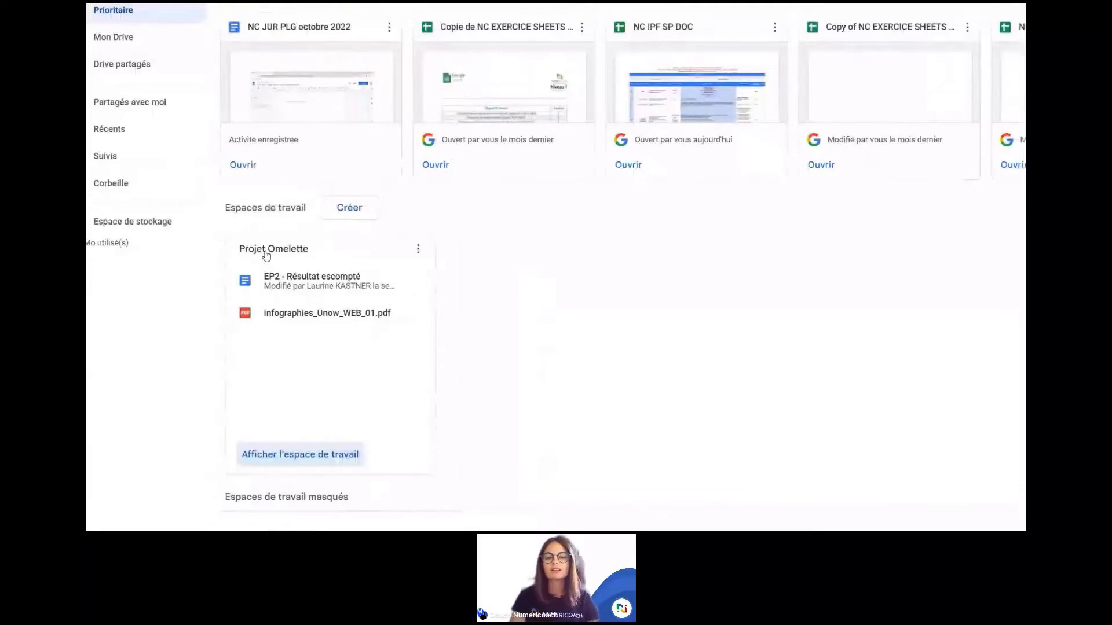
pyautogui.click(414, 259)
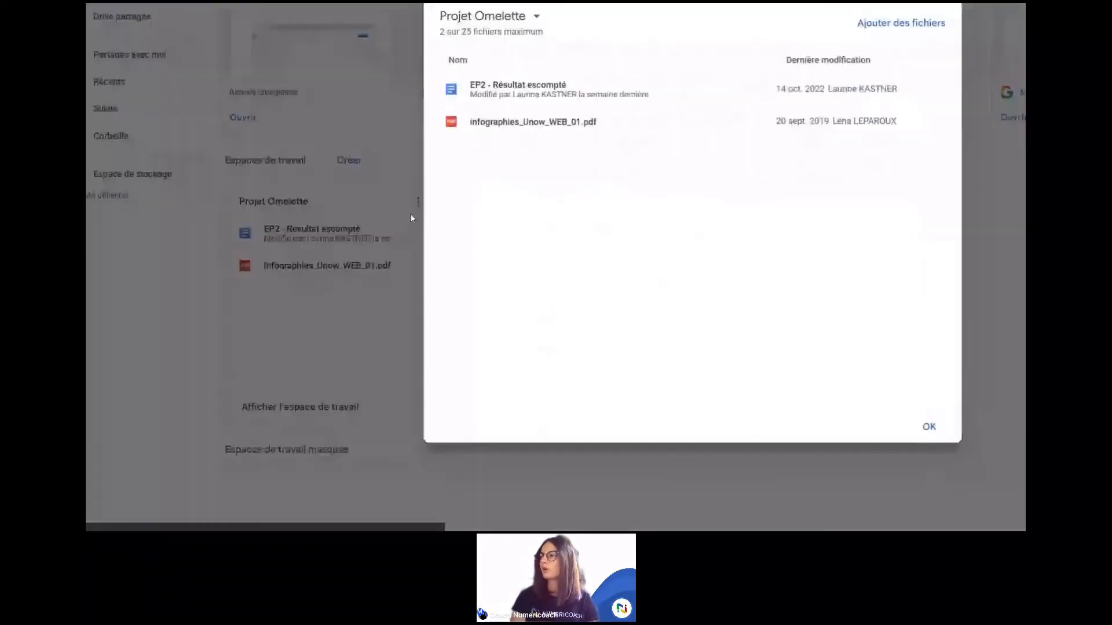
pyautogui.click(410, 218)
pyautogui.click(418, 202)
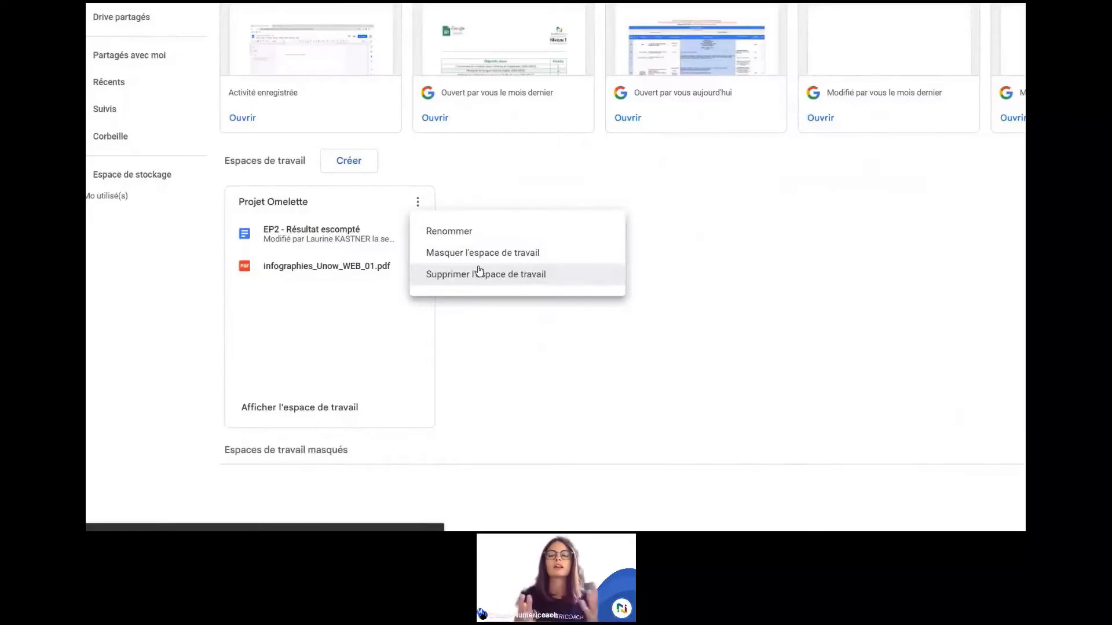
# Step: Dismiss the Projet Omelette card's options menu without choosing anything
pyautogui.click(629, 274)
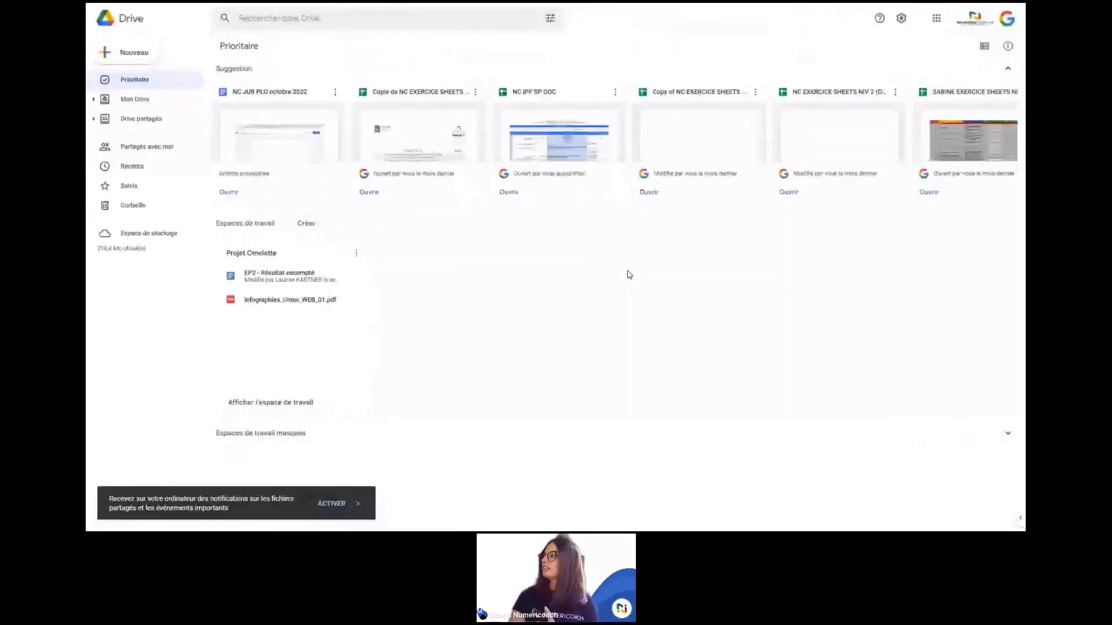
pyautogui.click(899, 20)
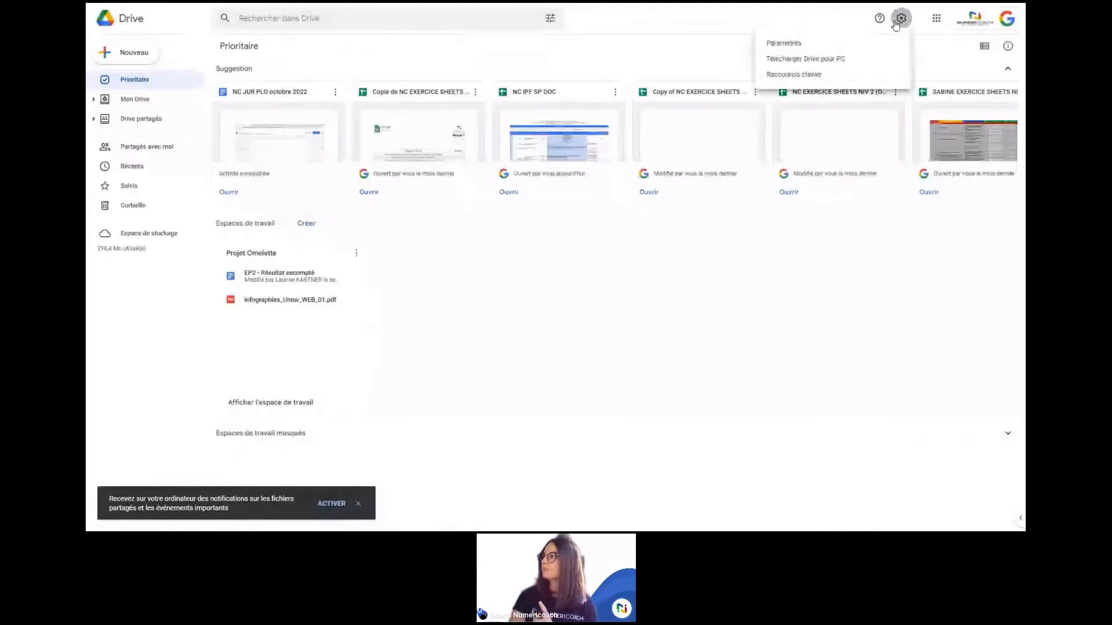
pyautogui.click(854, 45)
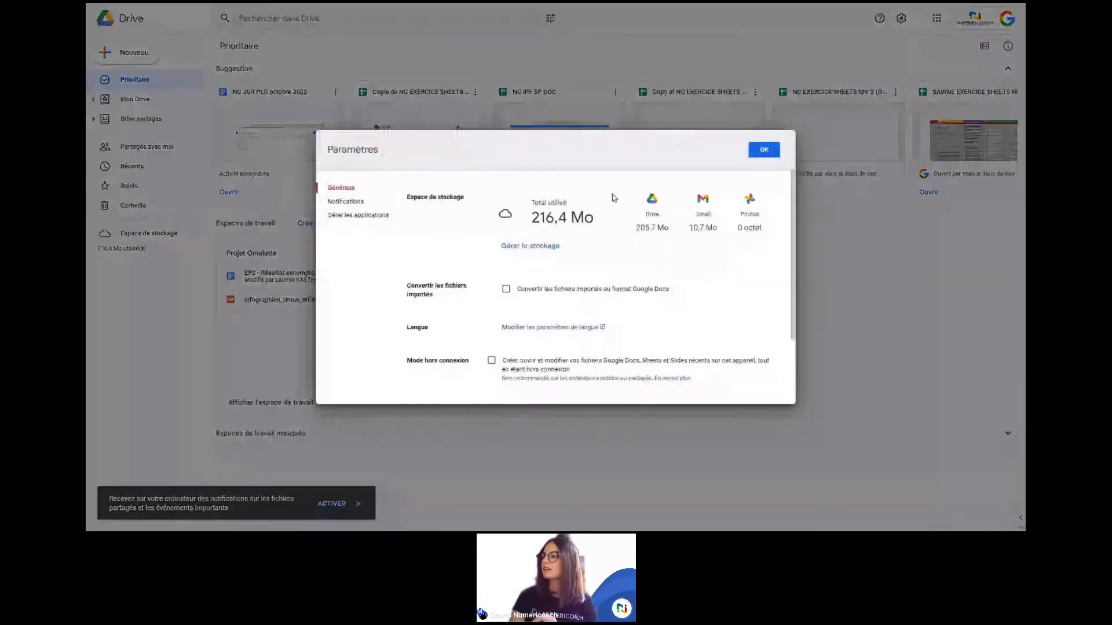
pyautogui.scroll(-2, 628, 371)
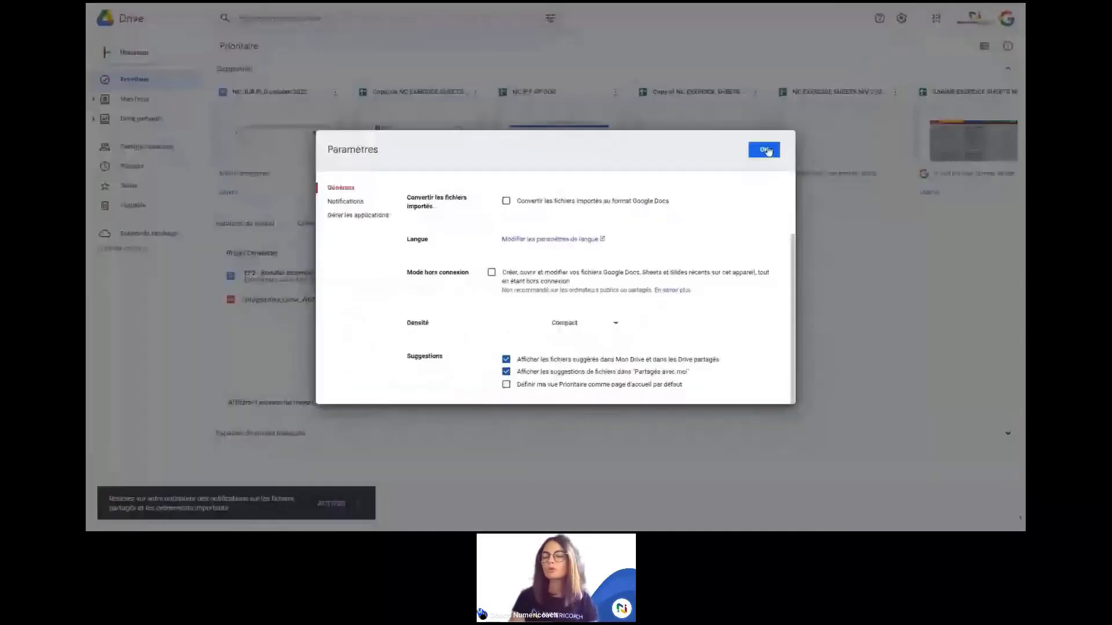
pyautogui.click(764, 150)
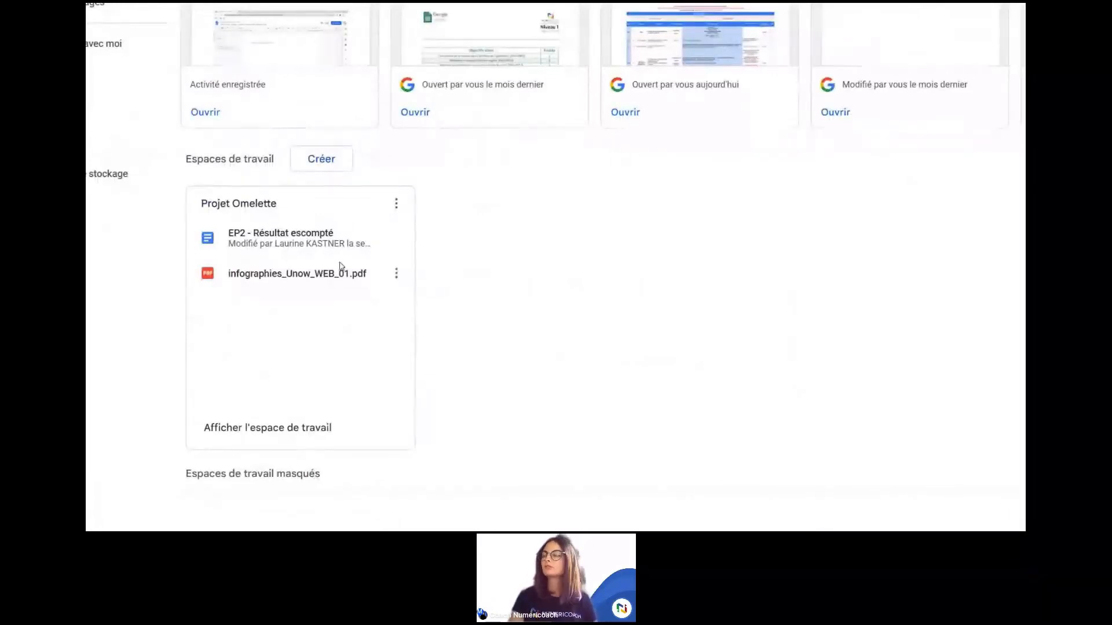
pyautogui.click(396, 204)
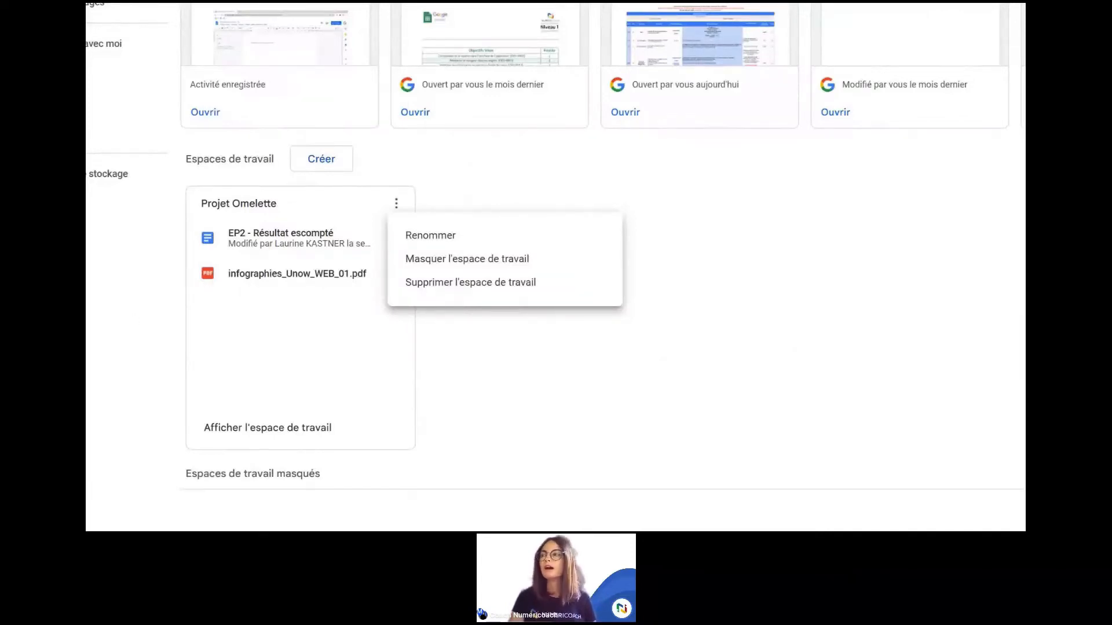
pyautogui.click(467, 173)
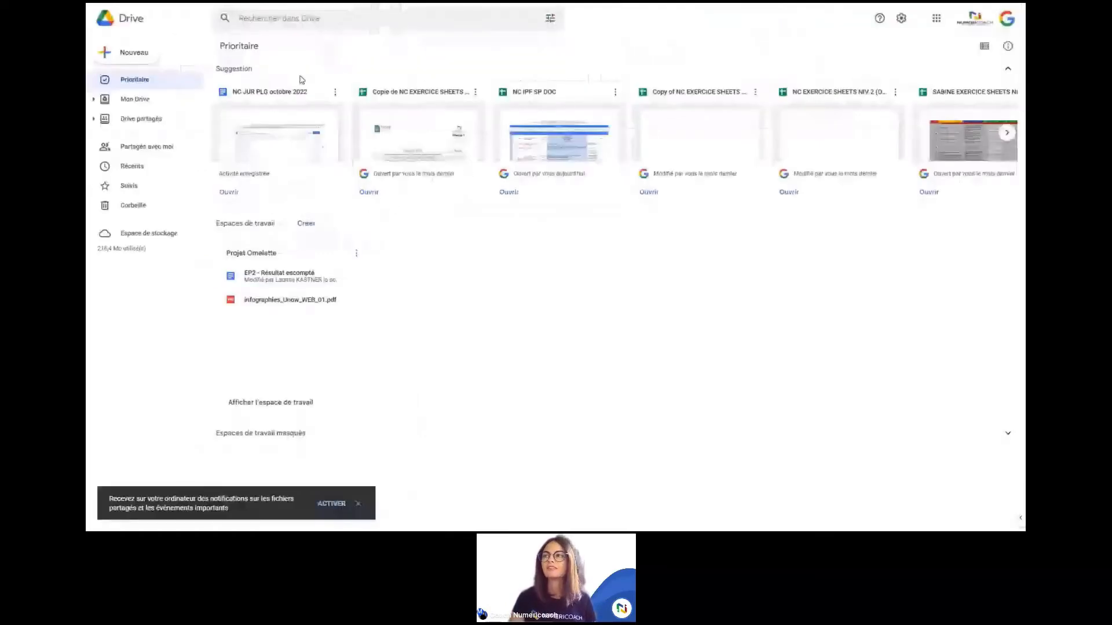
# Step: Go to Drive partagés and select the Test shared drive
pyautogui.click(154, 119)
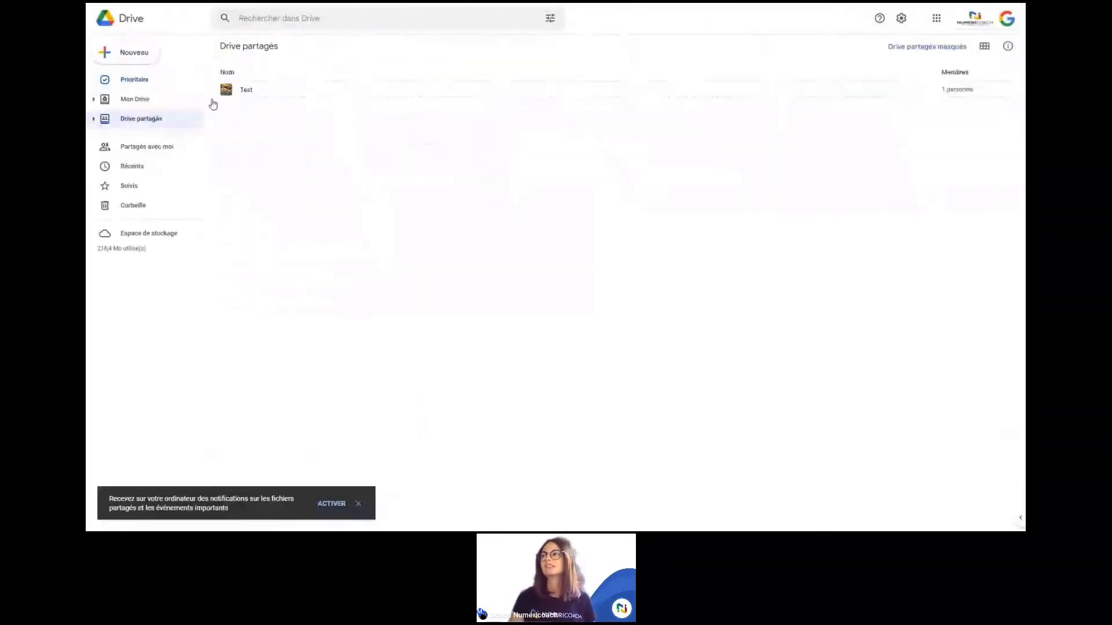
pyautogui.click(284, 91)
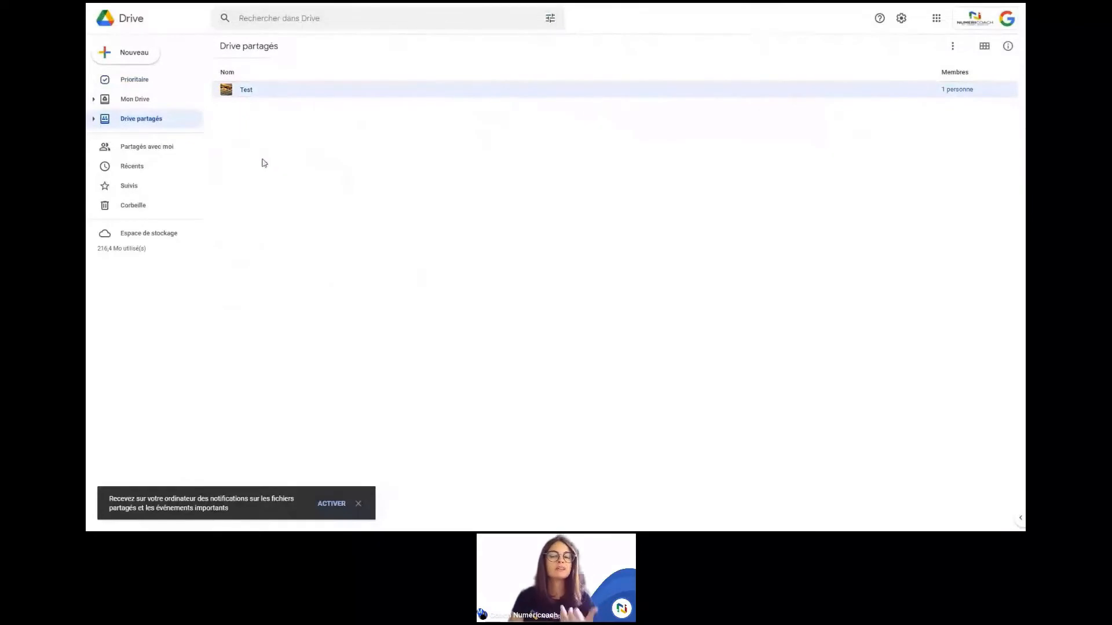
# Step: Move from Mon Drive to the Partagés avec moi list of files shared by others
pyautogui.click(141, 98)
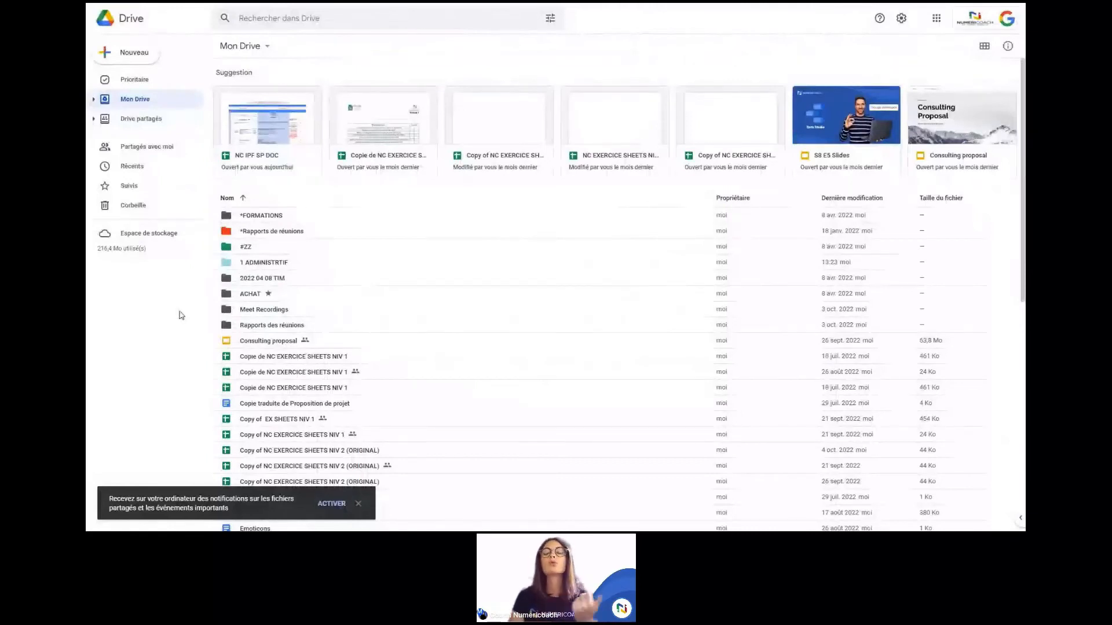
pyautogui.click(159, 149)
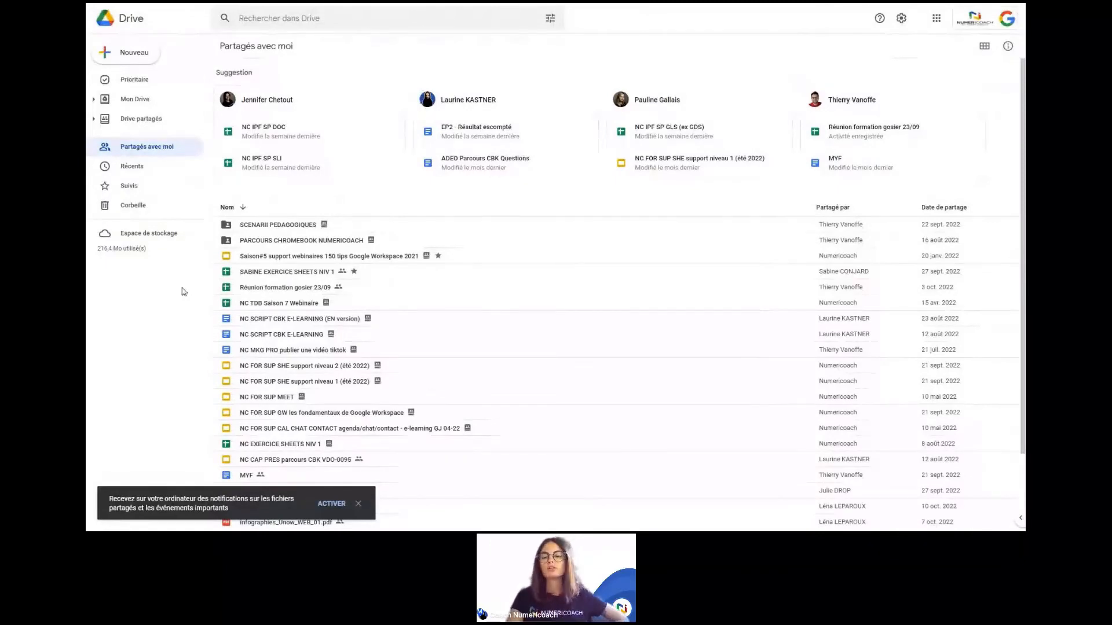
# Step: View the Rechercher dans Drive suggestions by person and type, then dismiss them
pyautogui.moveTo(305, 5)
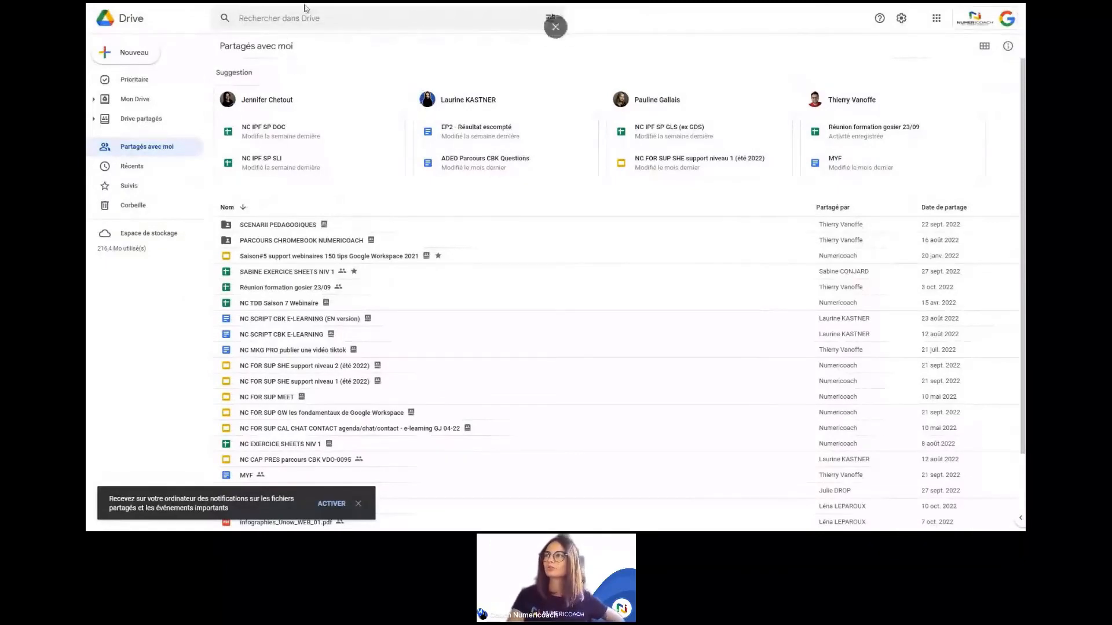
pyautogui.scroll(5, 303, 19)
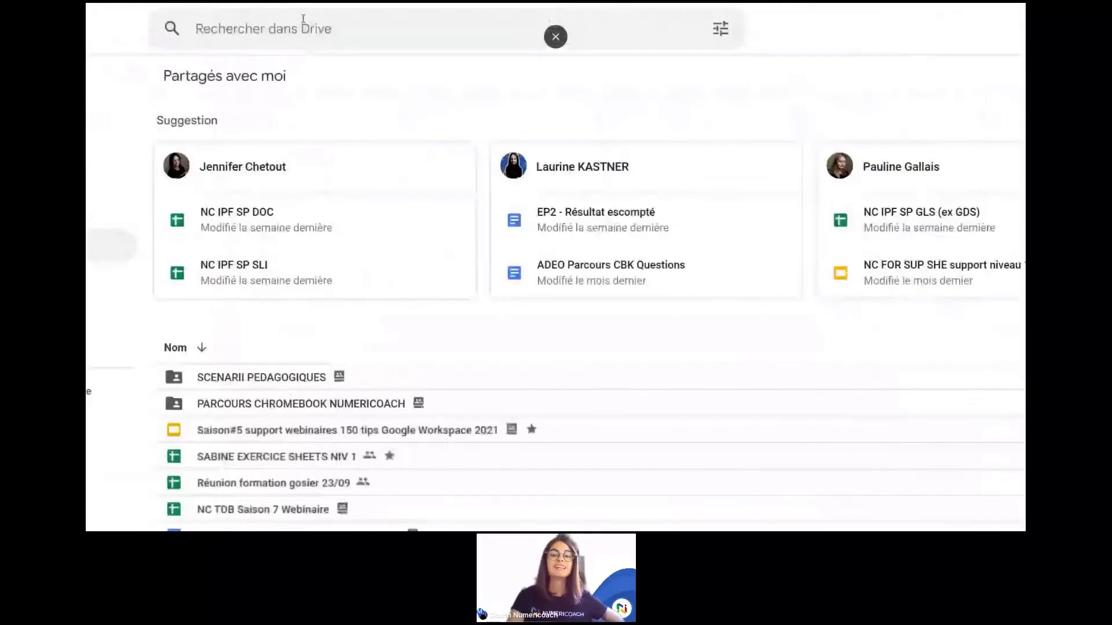
pyautogui.scroll(3, 303, 19)
pyautogui.click(321, 53)
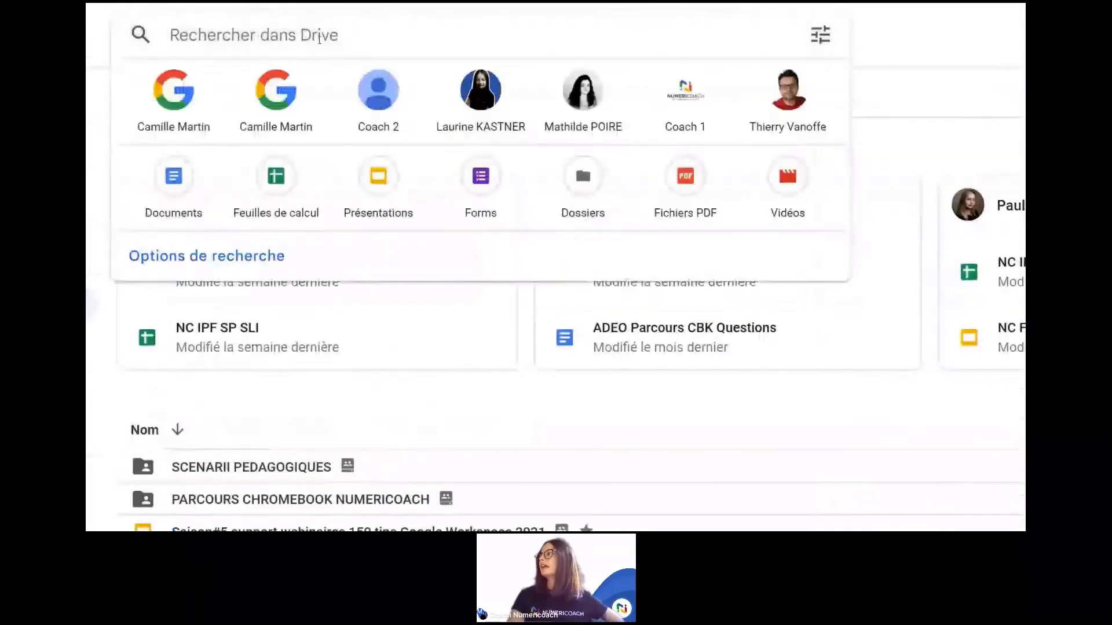
pyautogui.click(872, 53)
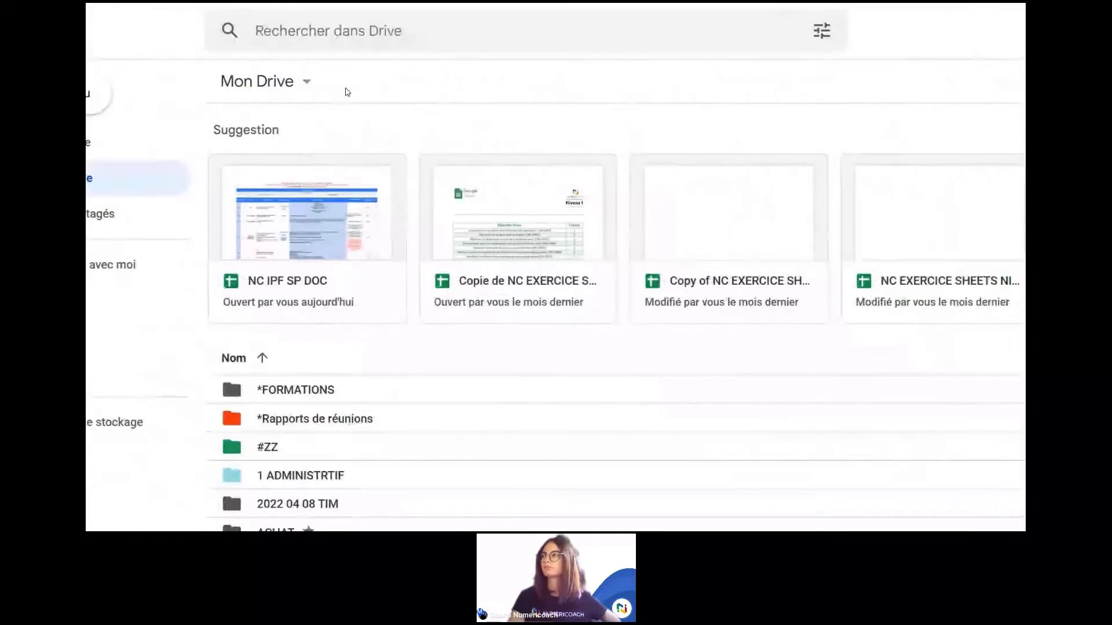
# Step: Search Drive for 'exercice' and select the S8 E5 Slides file among the results
pyautogui.click(386, 28)
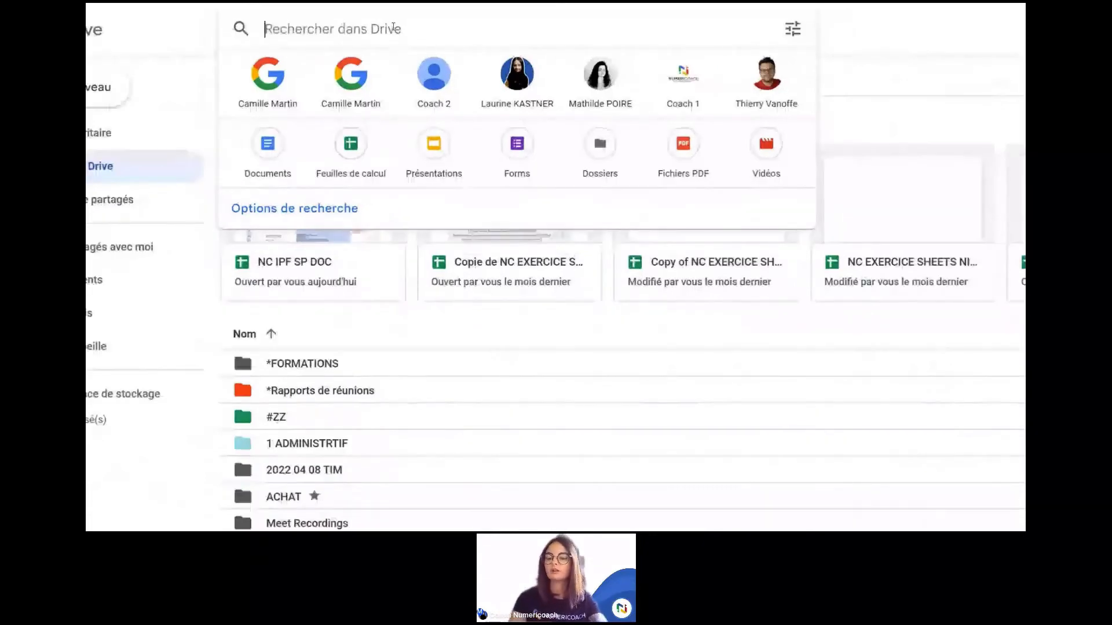
pyautogui.write('exercic')
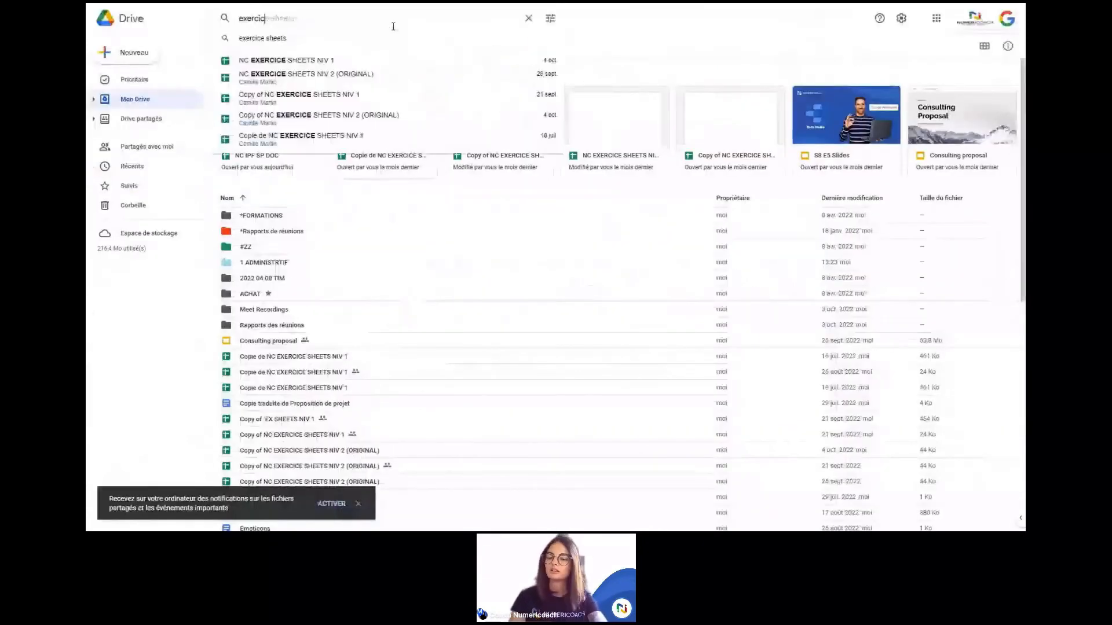
pyautogui.write('e')
pyautogui.press('Return')
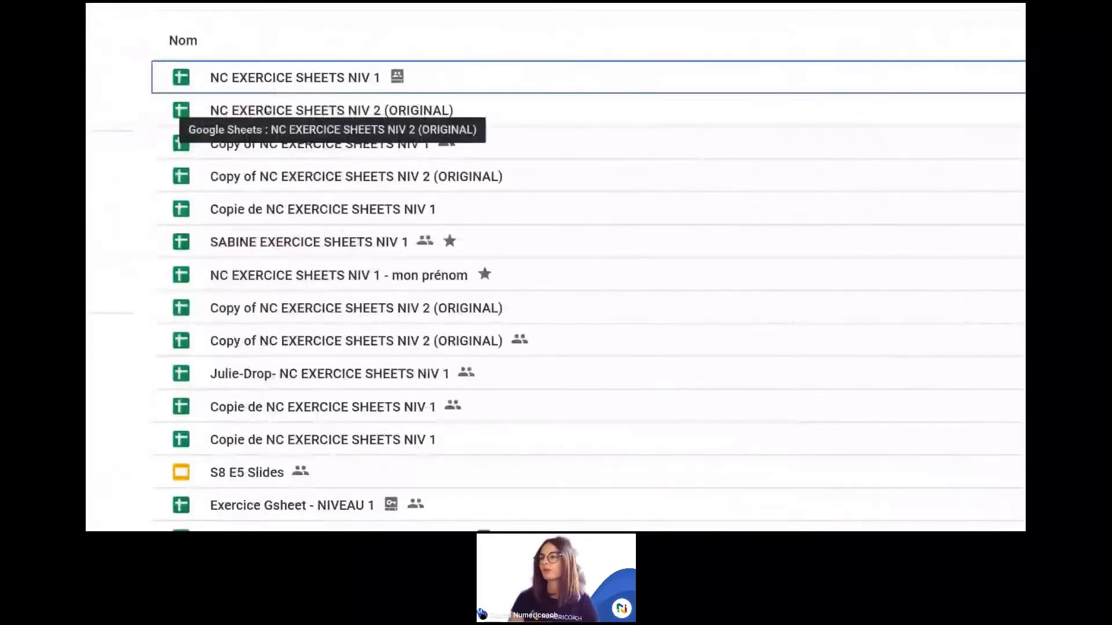
pyautogui.scroll(-1, 268, 110)
pyautogui.scroll(-3, 273, 275)
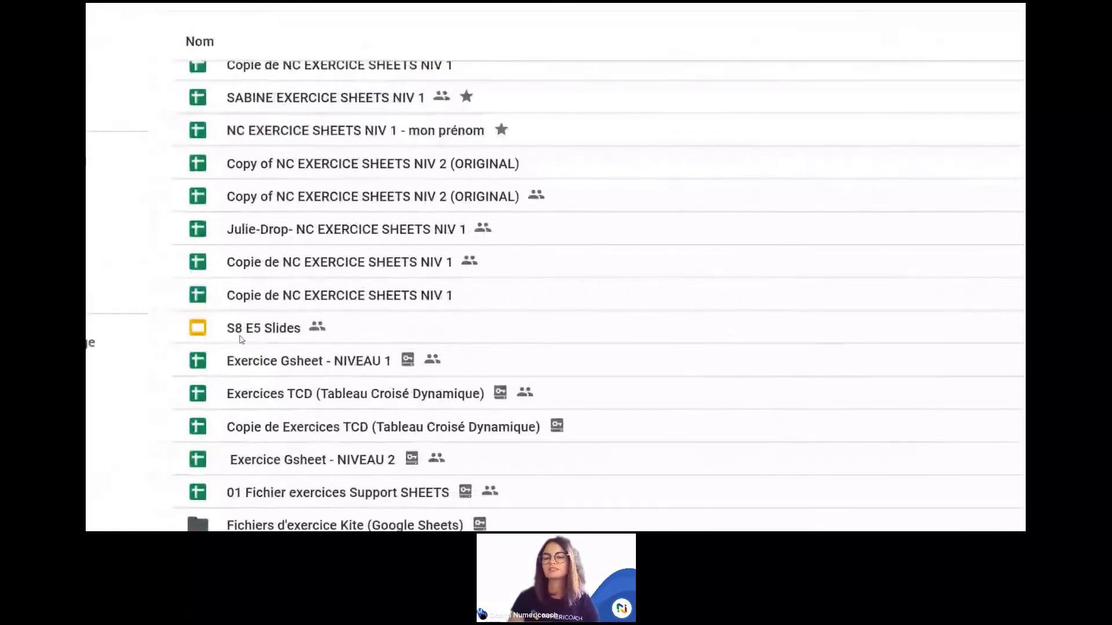
pyautogui.click(267, 326)
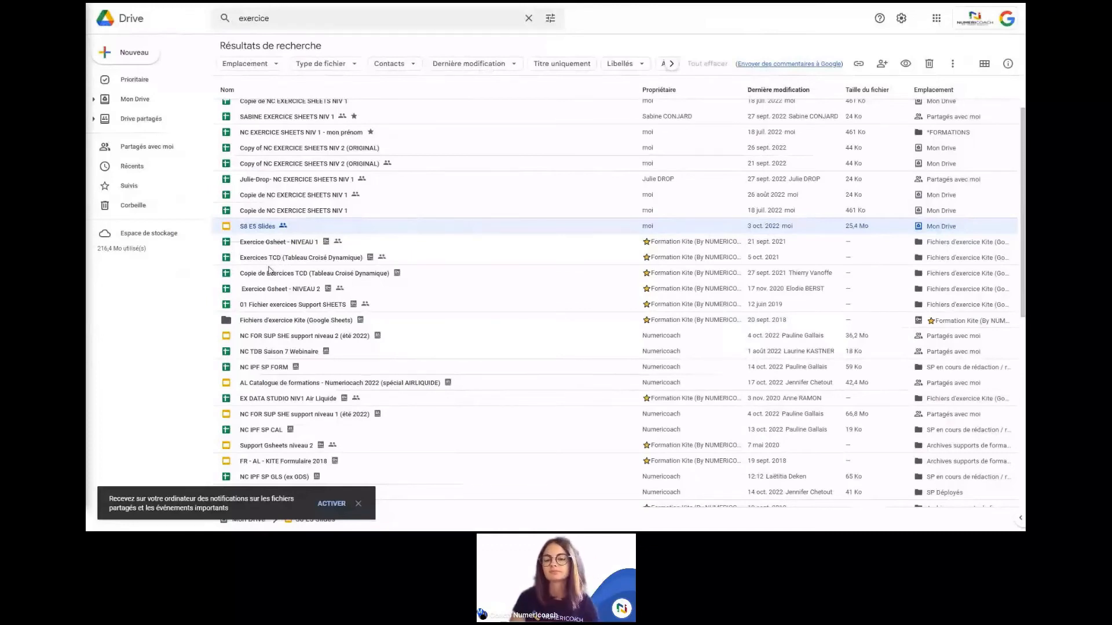
pyautogui.scroll(2, 268, 270)
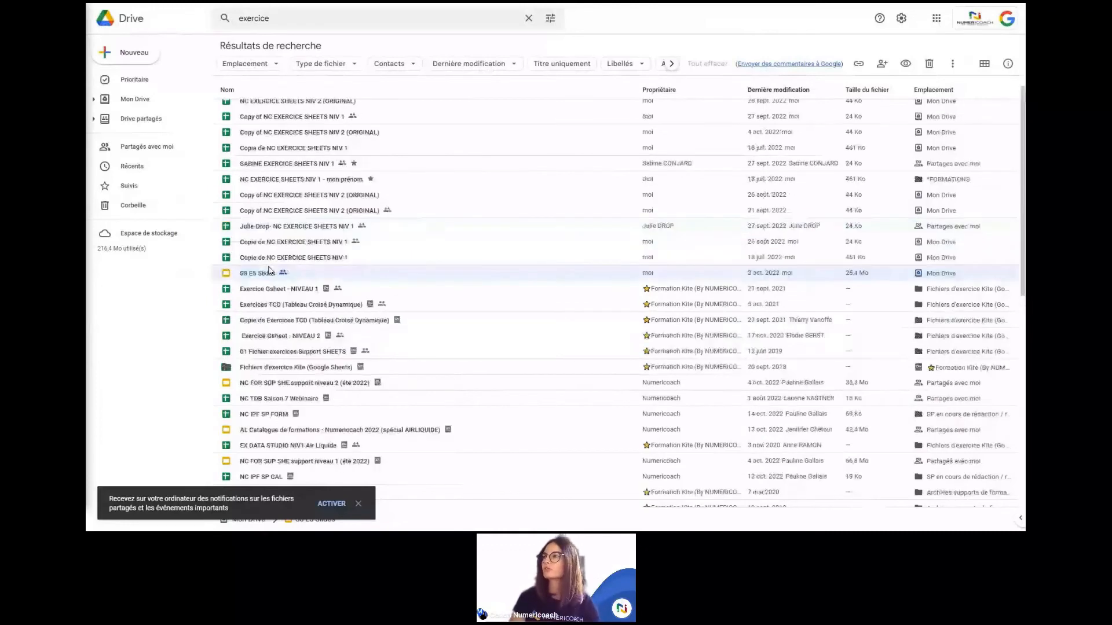
pyautogui.scroll(1, 268, 270)
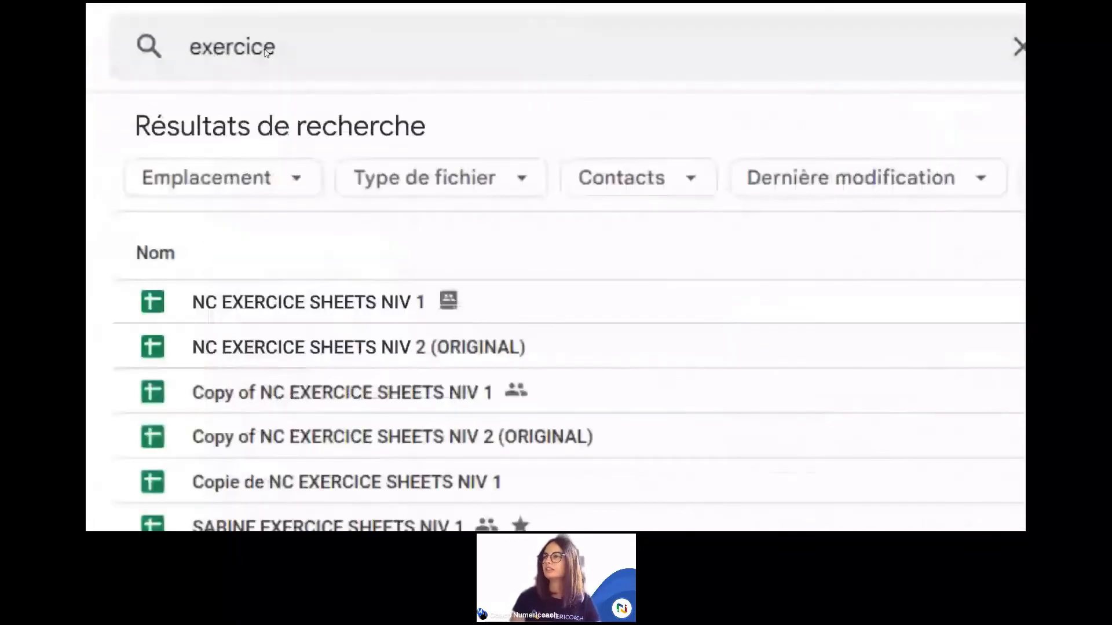
pyautogui.click(279, 177)
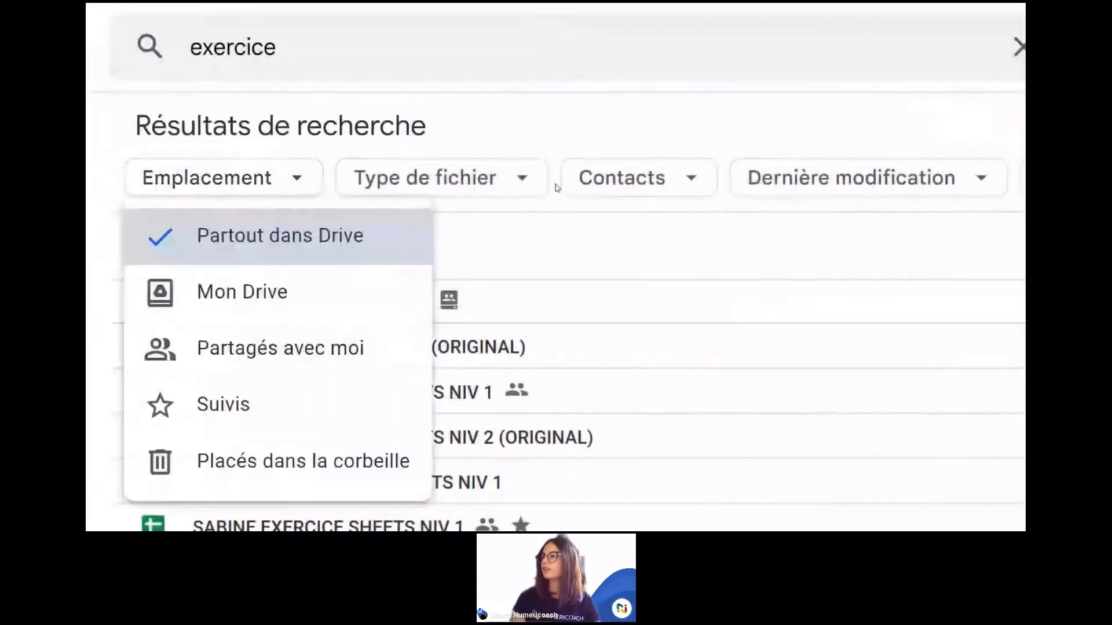
pyautogui.click(524, 179)
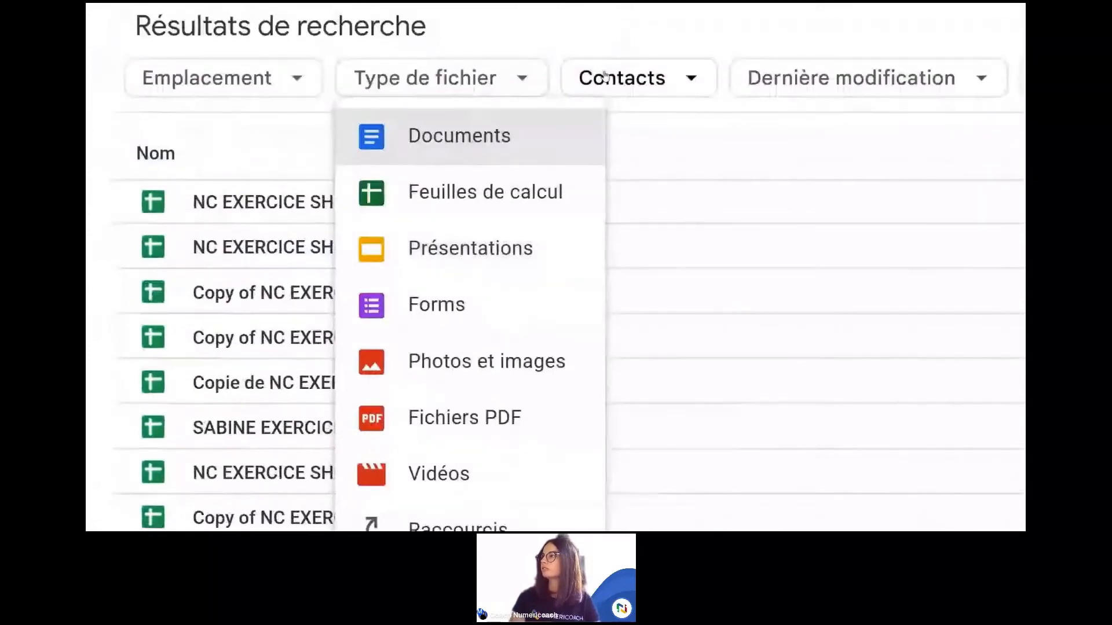
pyautogui.click(637, 78)
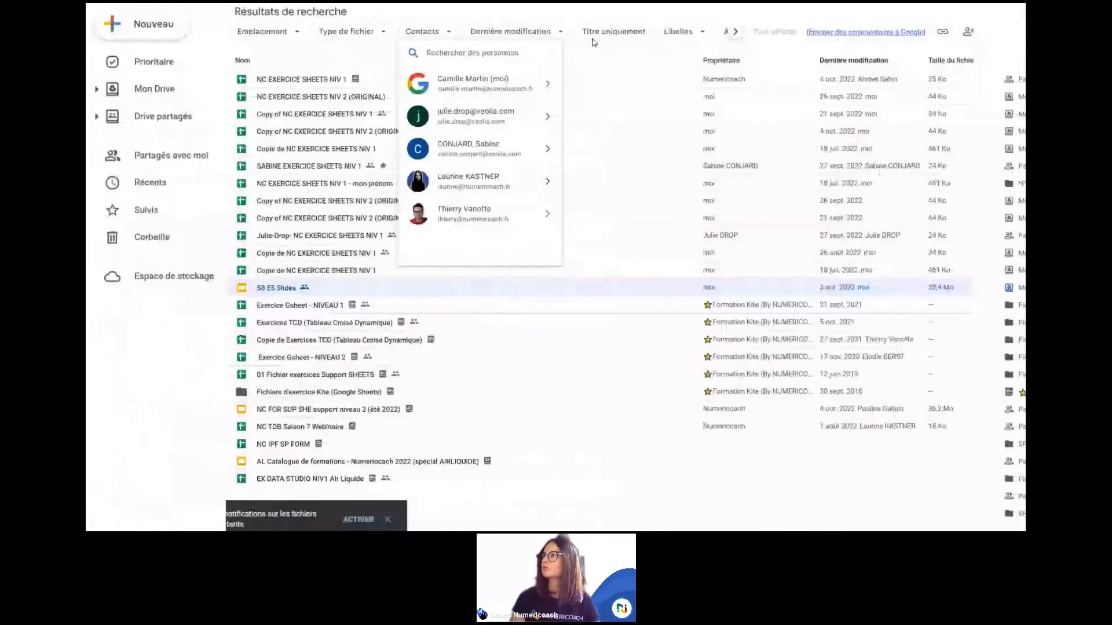
pyautogui.click(554, 19)
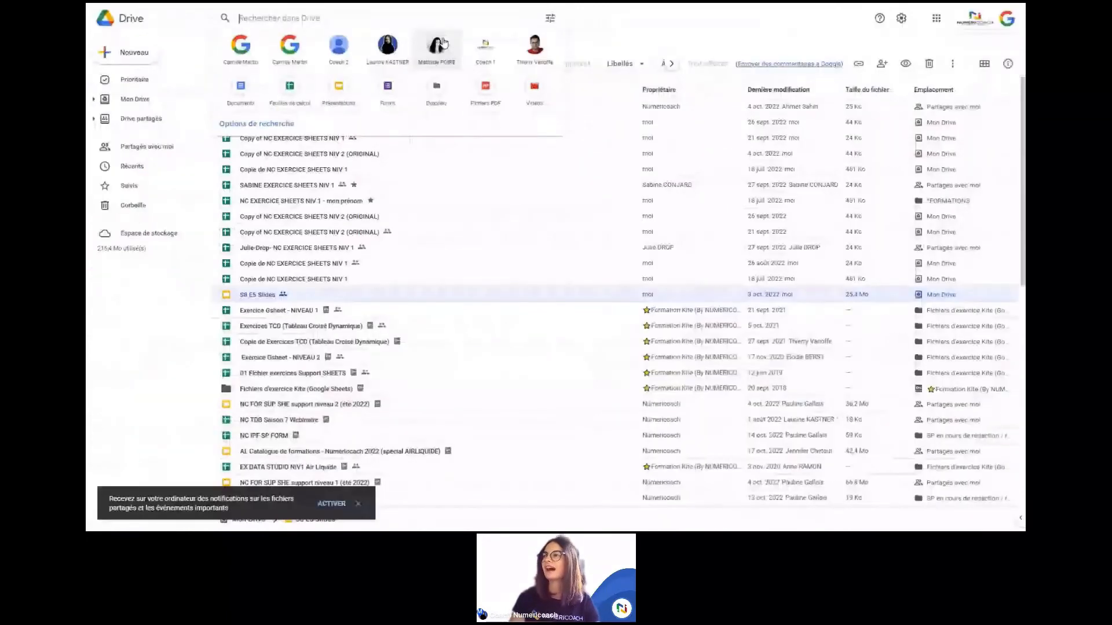
pyautogui.click(545, 19)
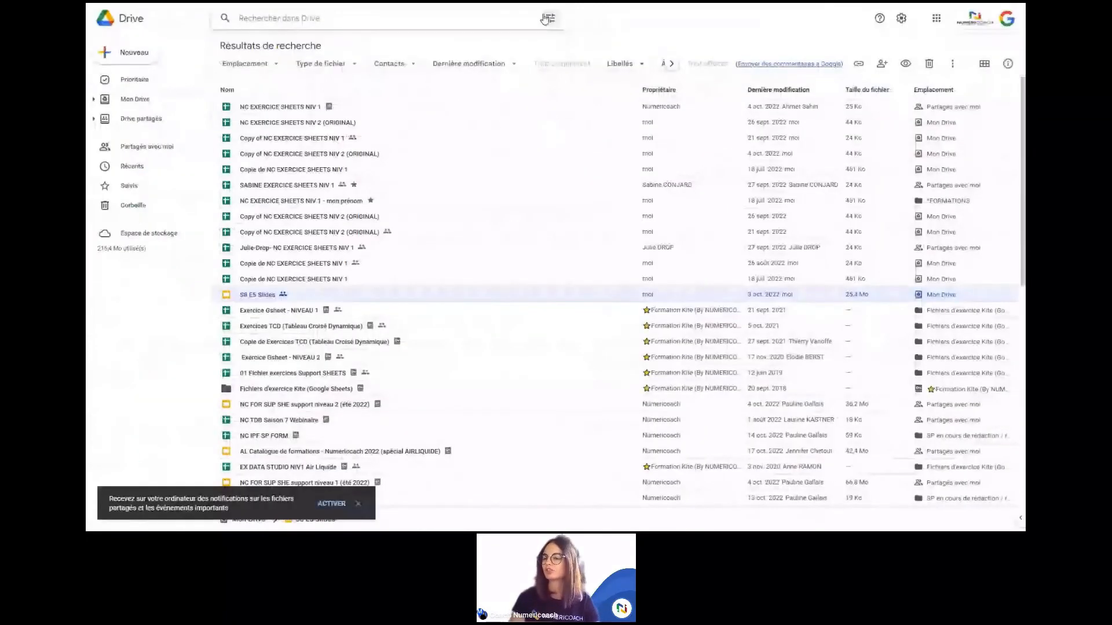
pyautogui.click(544, 19)
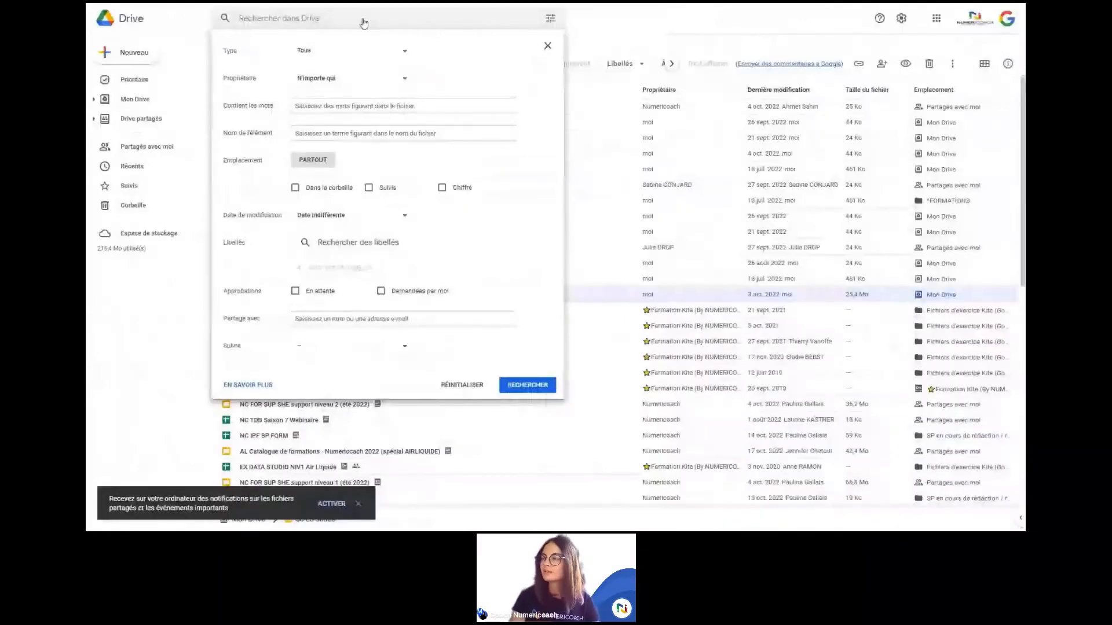
pyautogui.click(363, 20)
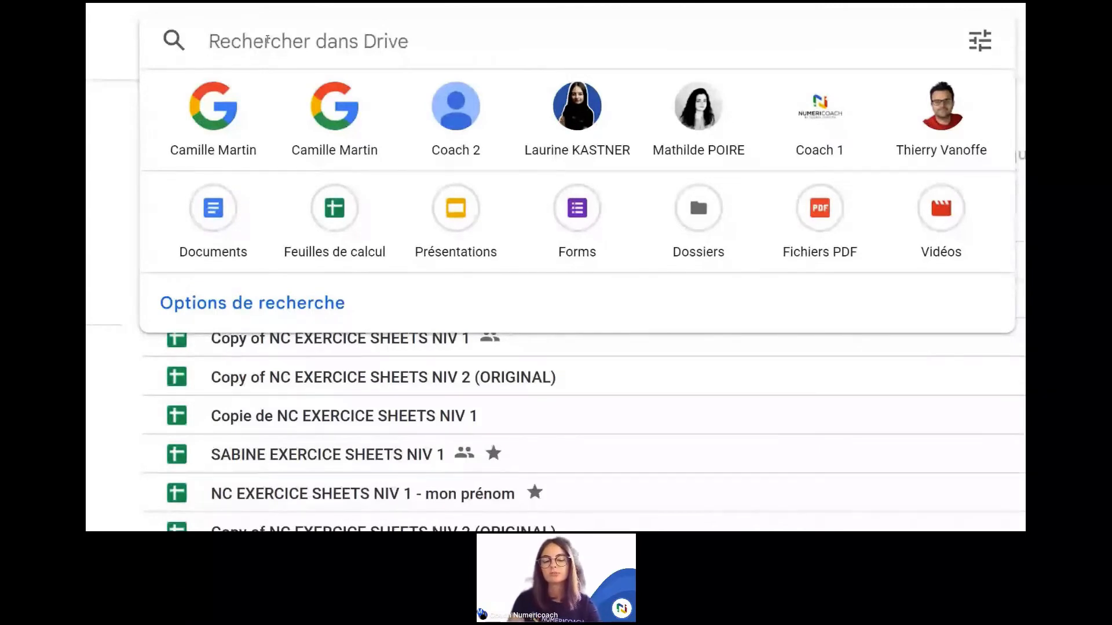
# Step: Search Drive for PDF files only with the query 'type: pdf'
pyautogui.write('type')
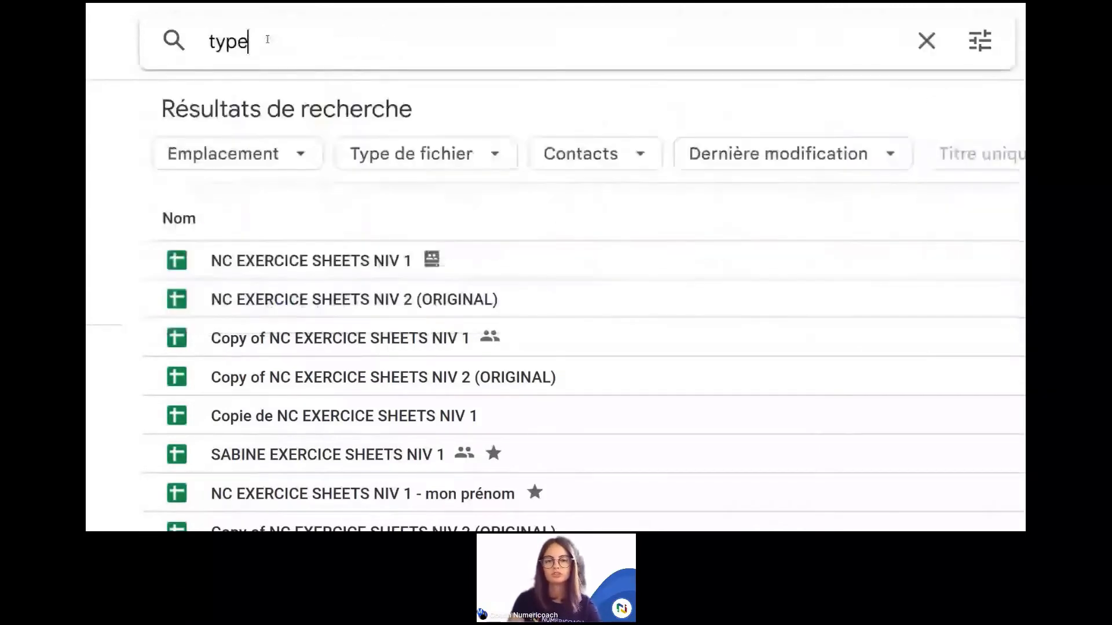
pyautogui.write(':')
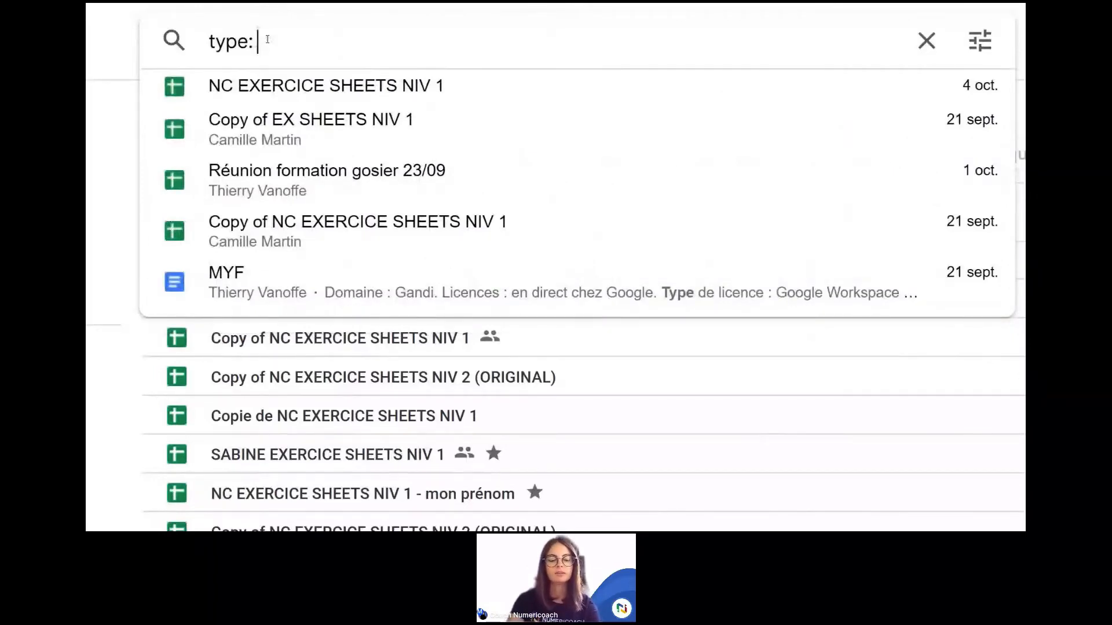
pyautogui.write(' pd')
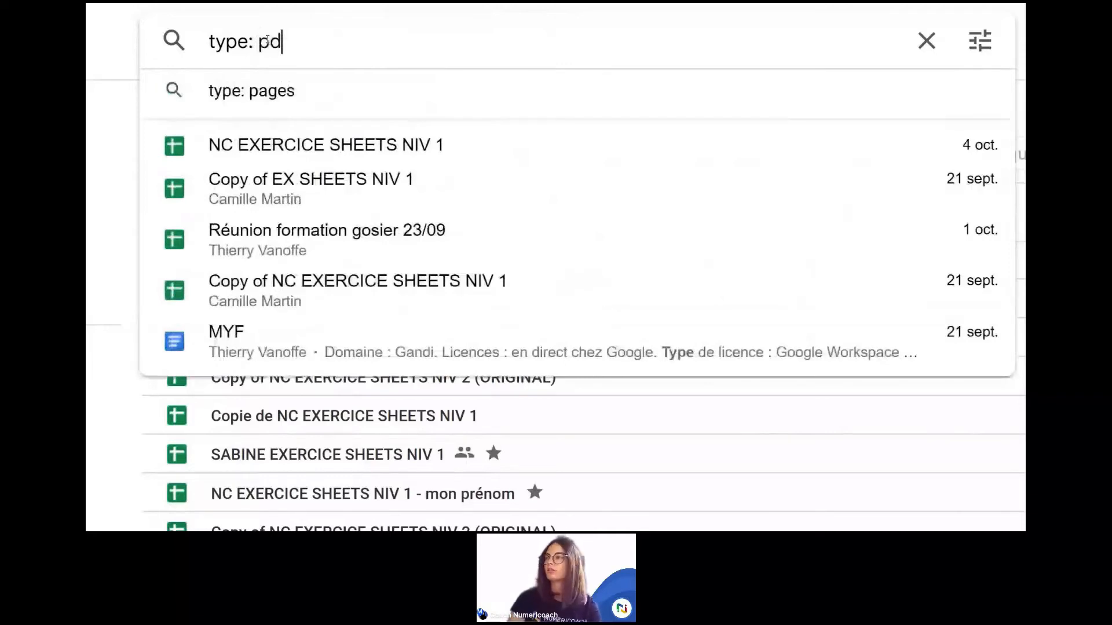
pyautogui.write('f')
pyautogui.press('Return')
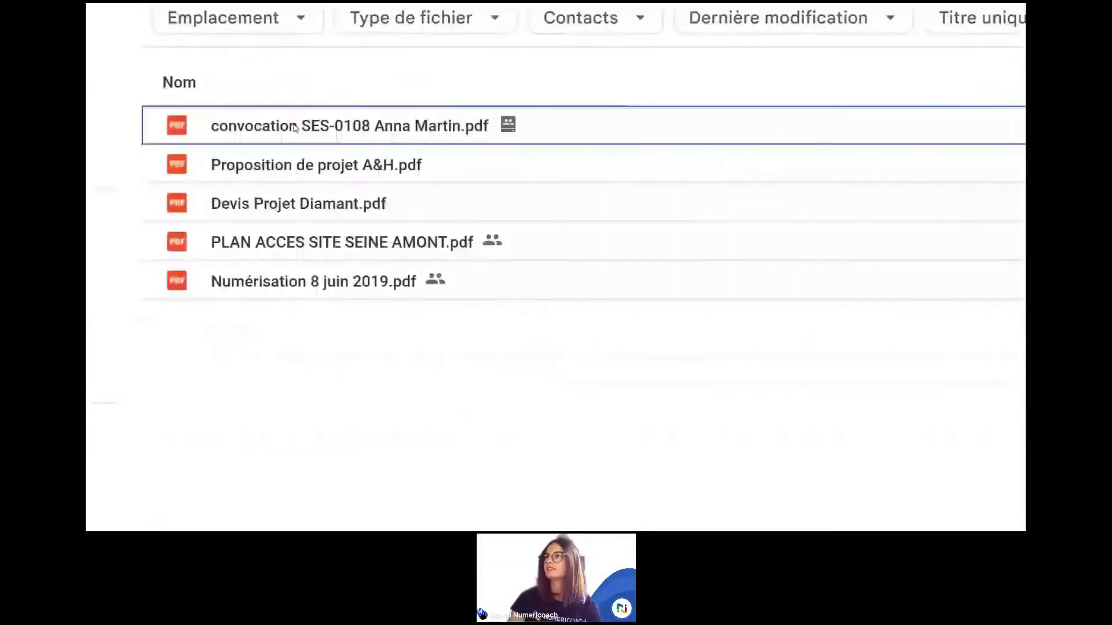
pyautogui.click(302, 19)
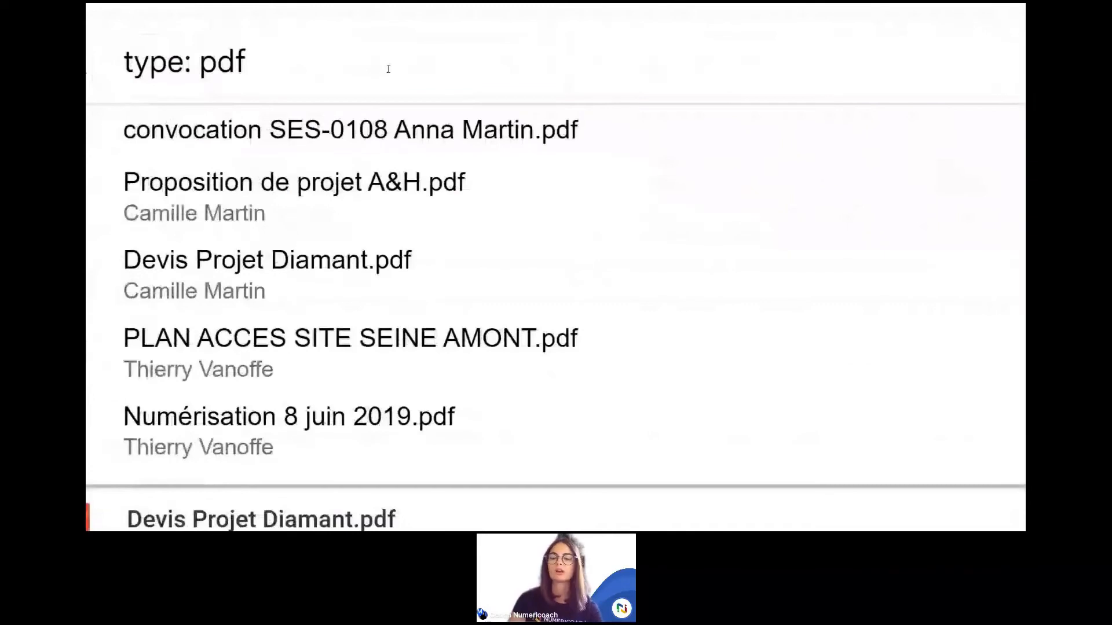
# Step: Narrow the PDF search to one colleague's files with an owner: filter on their address
pyautogui.write('o')
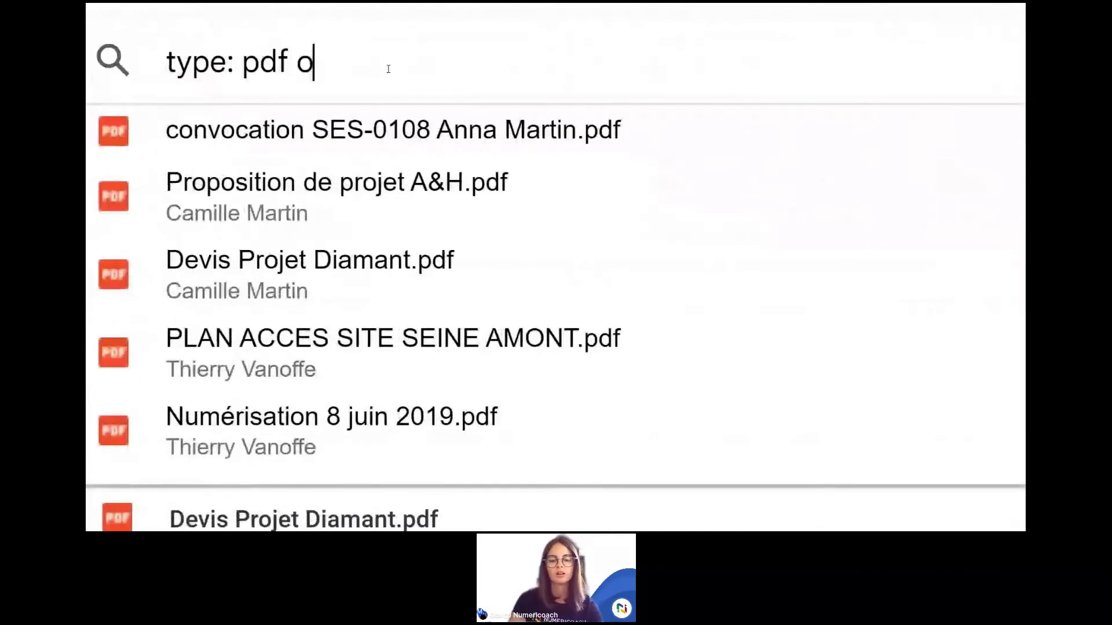
pyautogui.write('wner:')
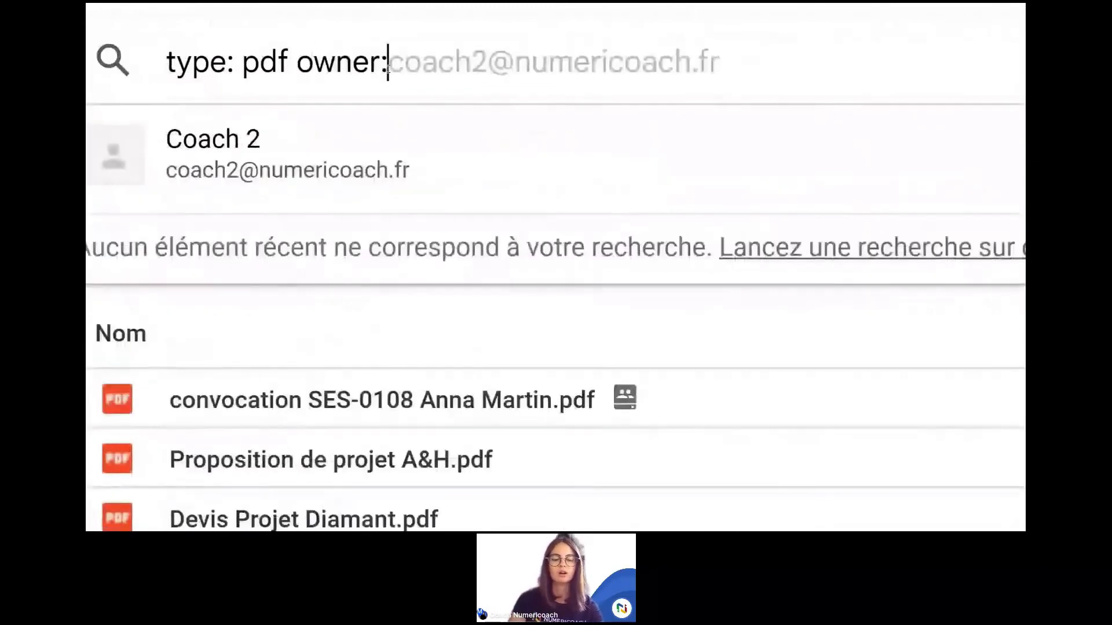
pyautogui.write('thier')
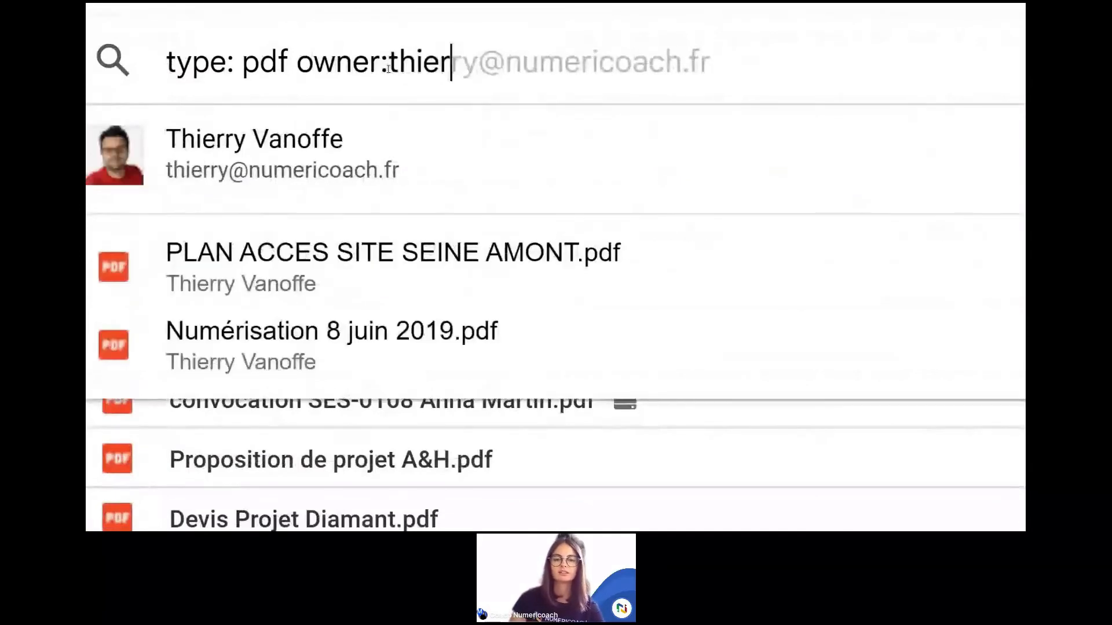
pyautogui.press('Tab')
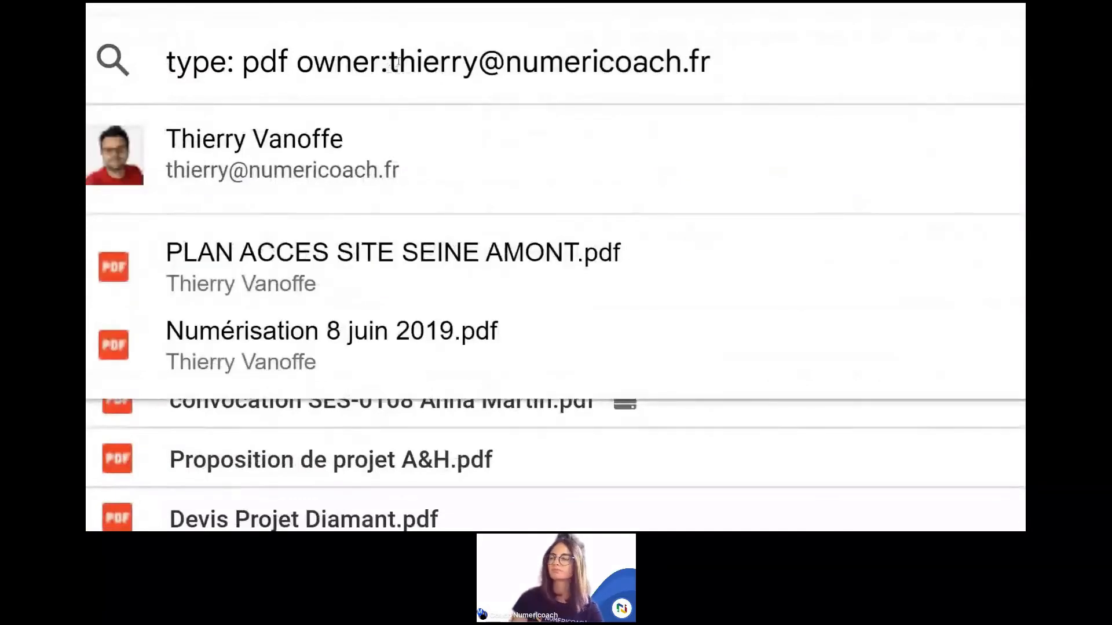
pyautogui.press('Return')
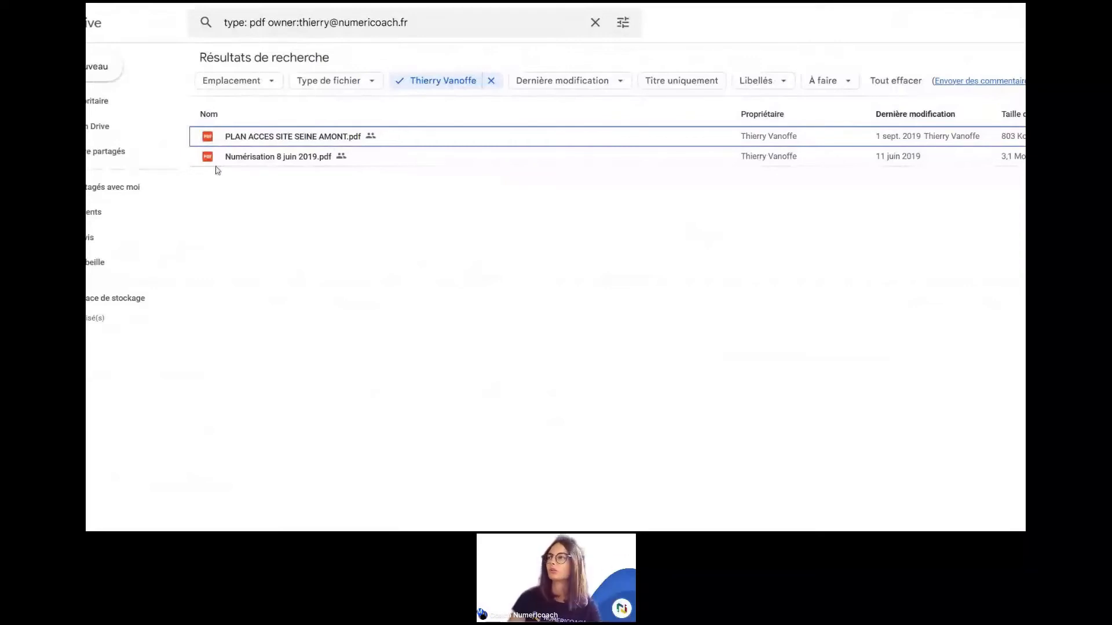
# Step: Clear the PDF search query and dismiss the suggestions to return to Mon Drive
pyautogui.click(596, 23)
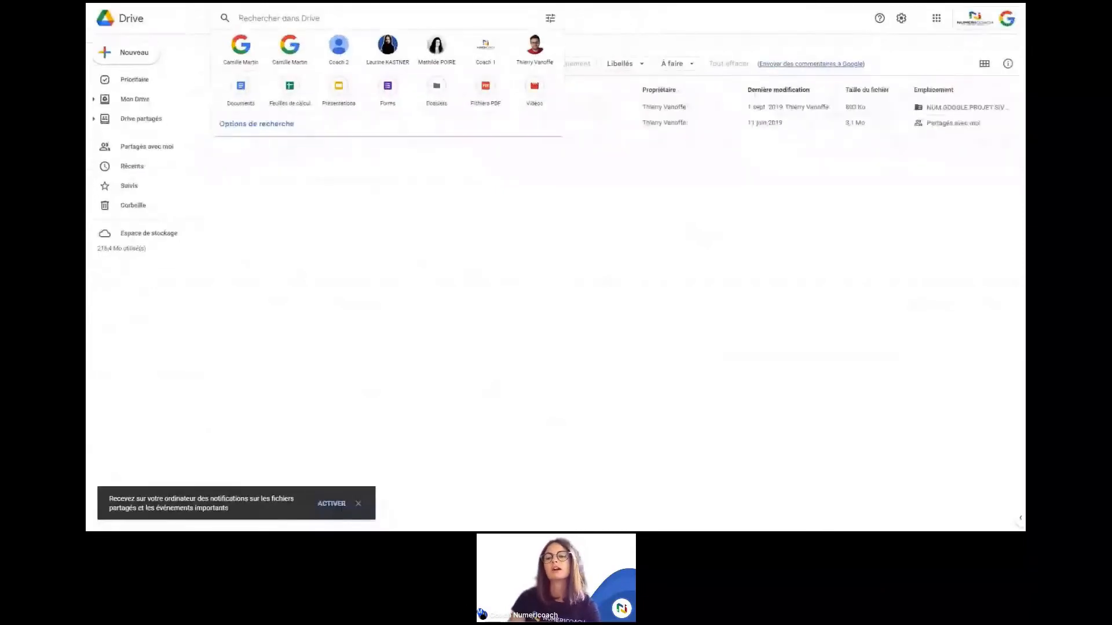
pyautogui.click(359, 214)
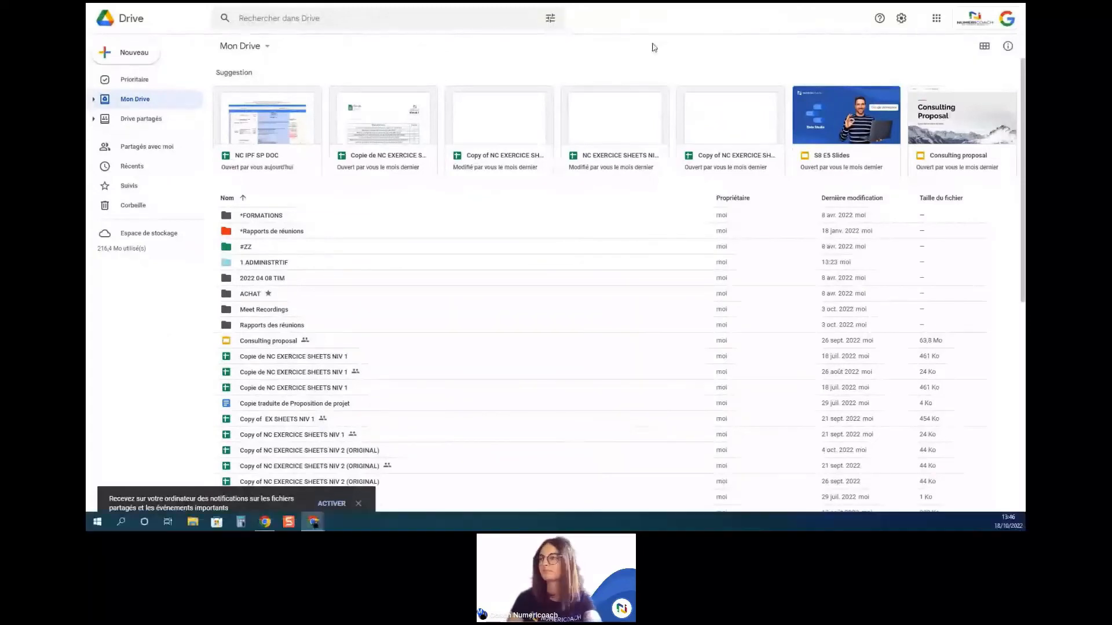
# Step: Exit full screen, switch to the Gmail inbox, and show it full screen
pyautogui.press('F11')
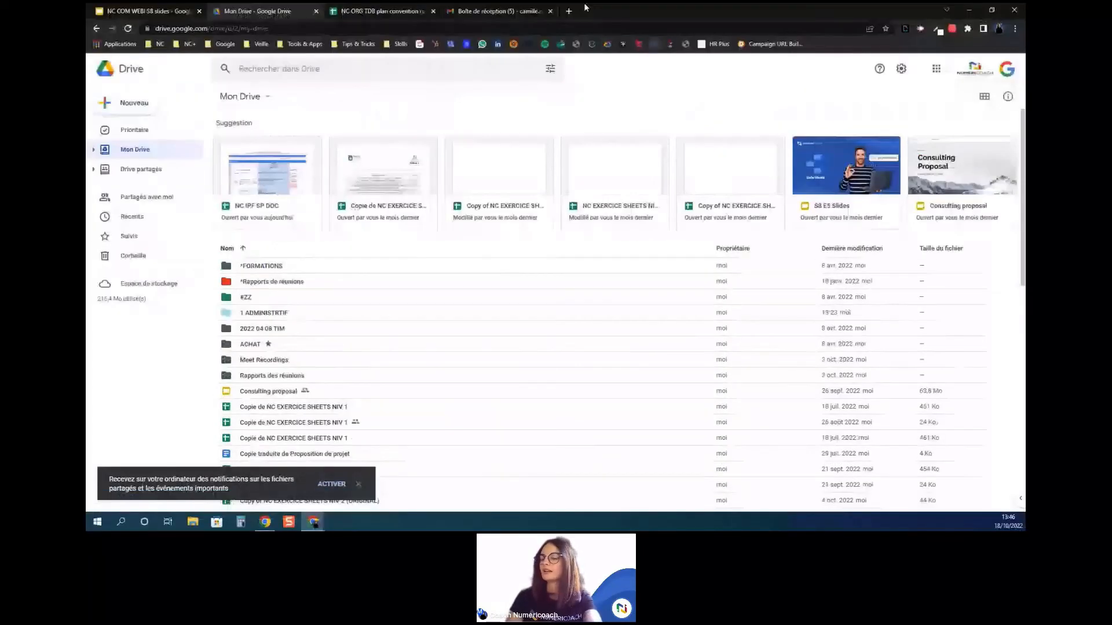
pyautogui.click(497, 11)
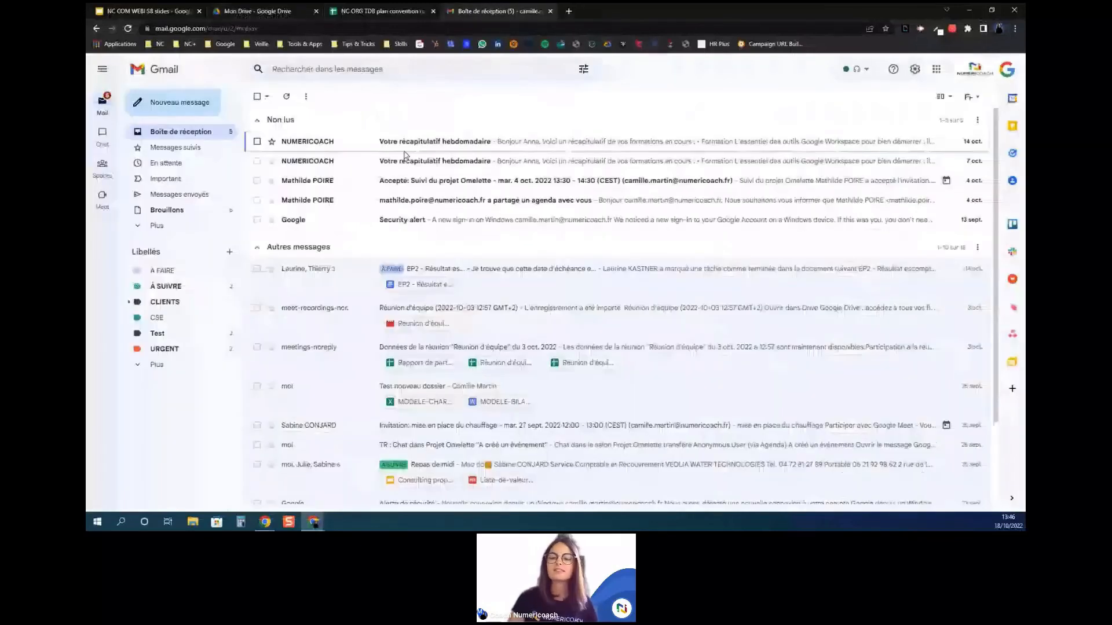
pyautogui.press('F11')
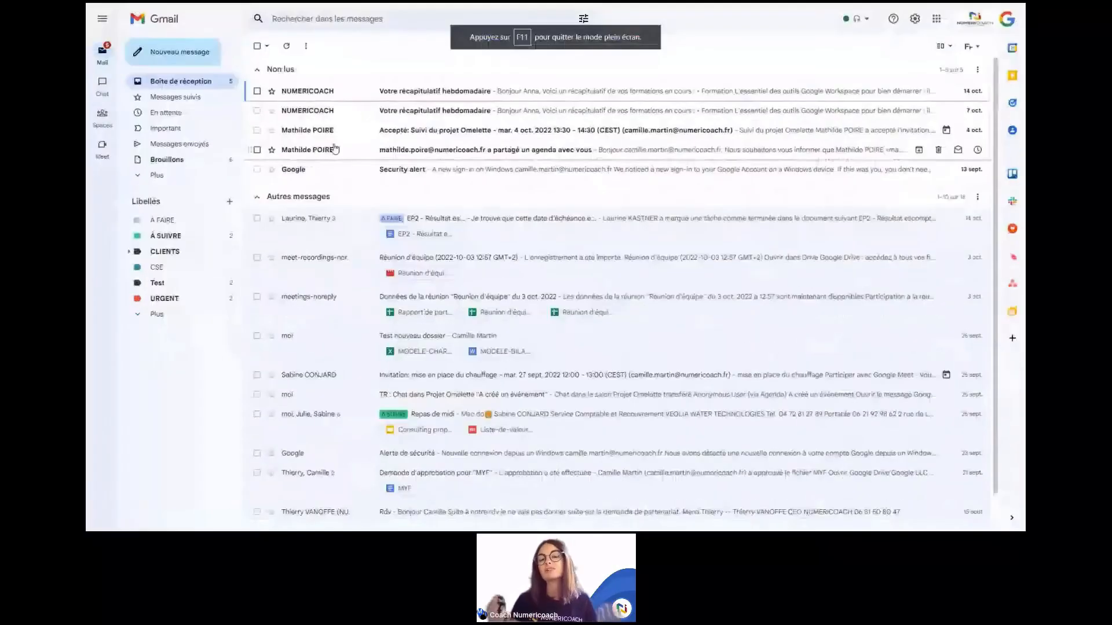
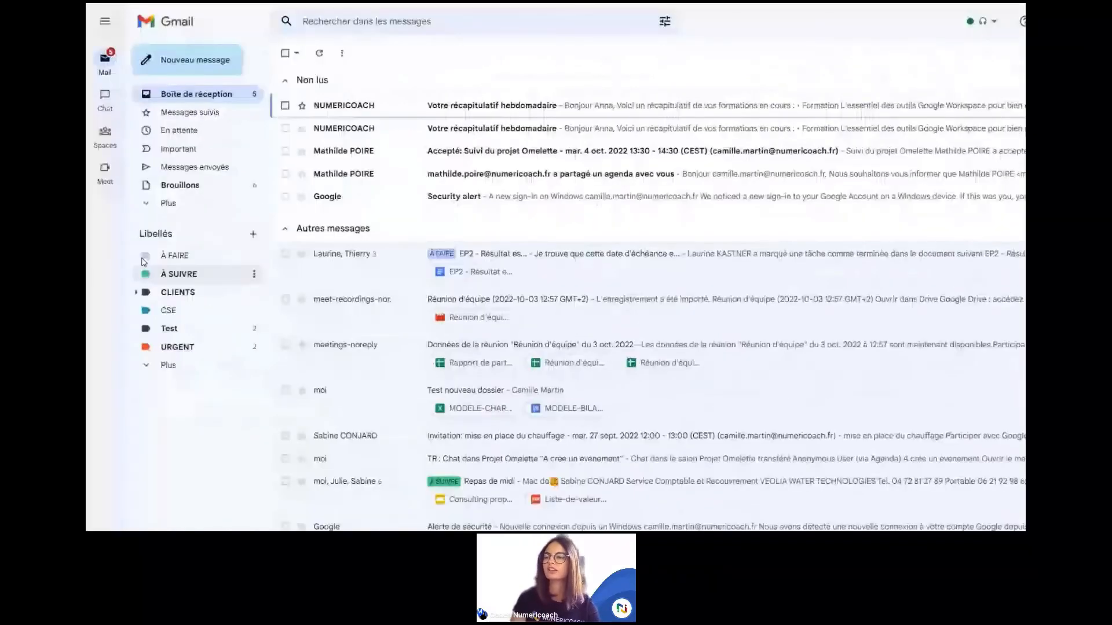
# Step: Check the CLIENTS sub-labels, then drag the Réunion d'équipe recording and EP2 – Résultat conversations onto a sidebar label
pyautogui.click(127, 332)
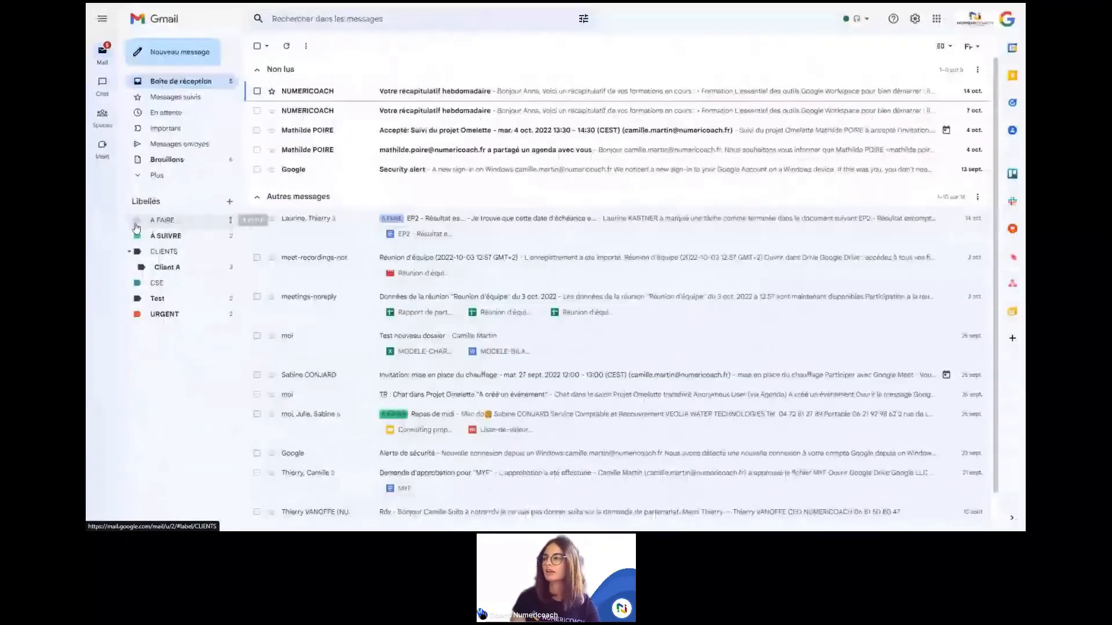
pyautogui.click(128, 251)
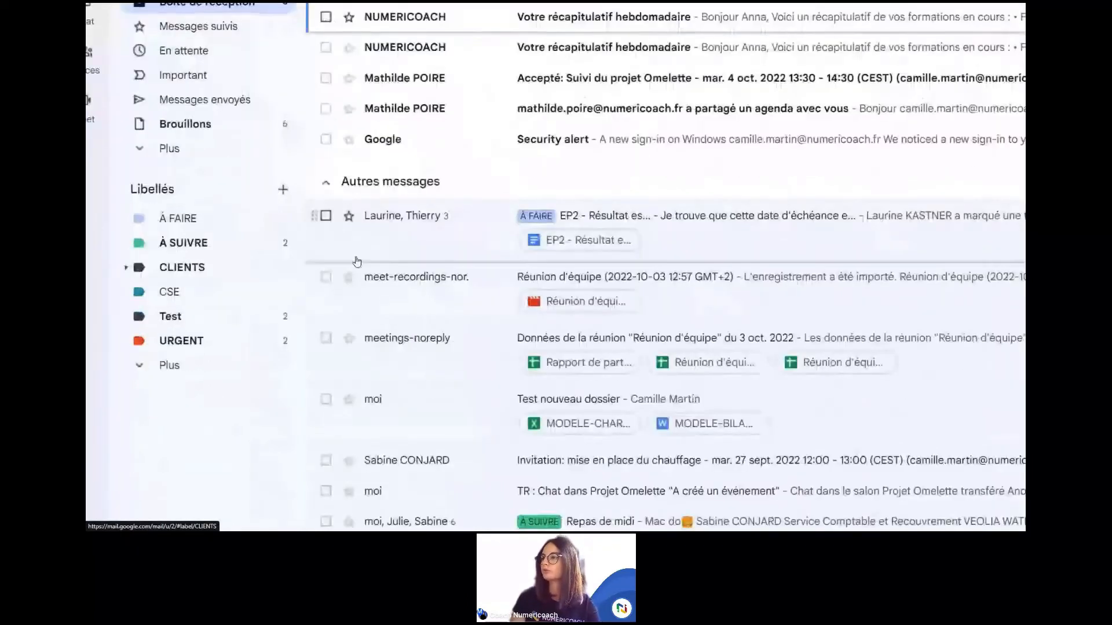
pyautogui.click(256, 257)
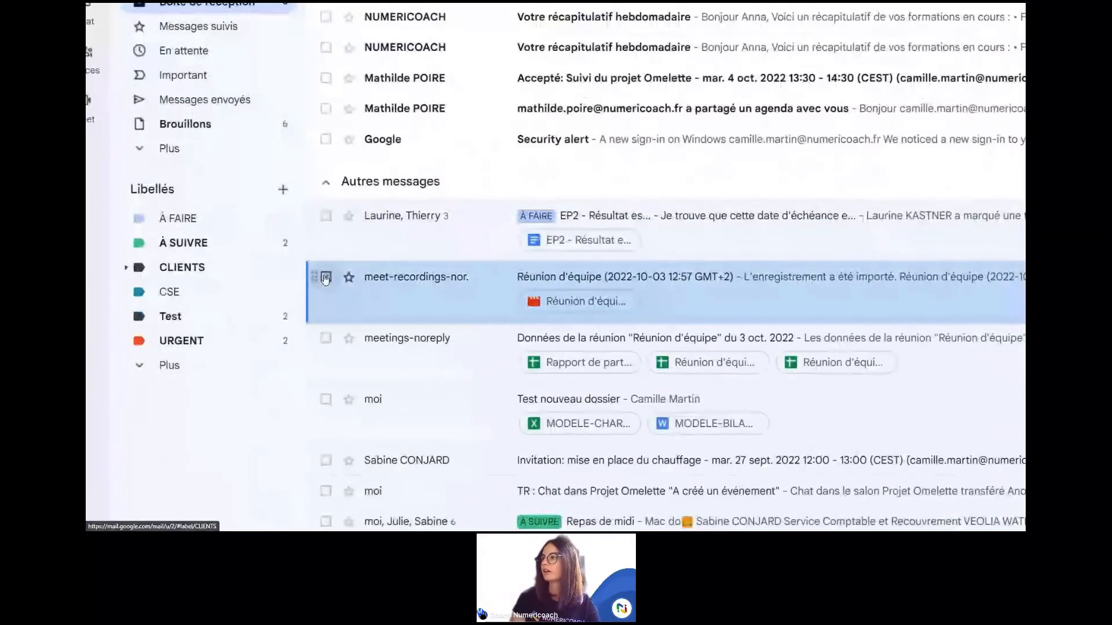
pyautogui.click(326, 216)
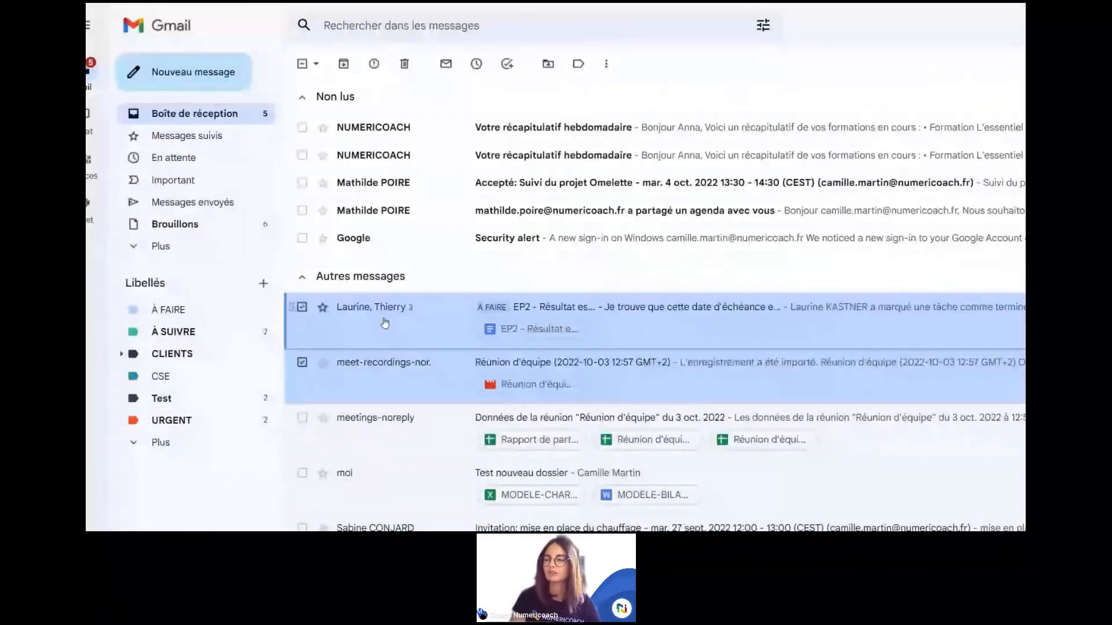
pyautogui.moveTo(377, 318); pyautogui.dragTo(157, 435)
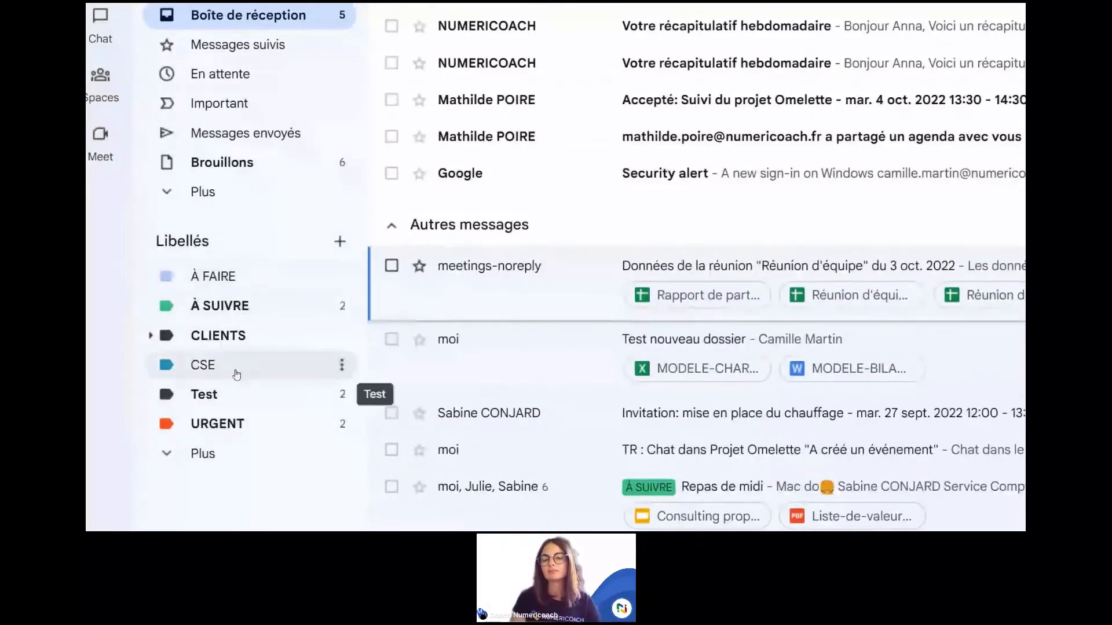
# Step: Label the Réunion d'équipe data email À FAIRE
pyautogui.scroll(-1, 427, 323)
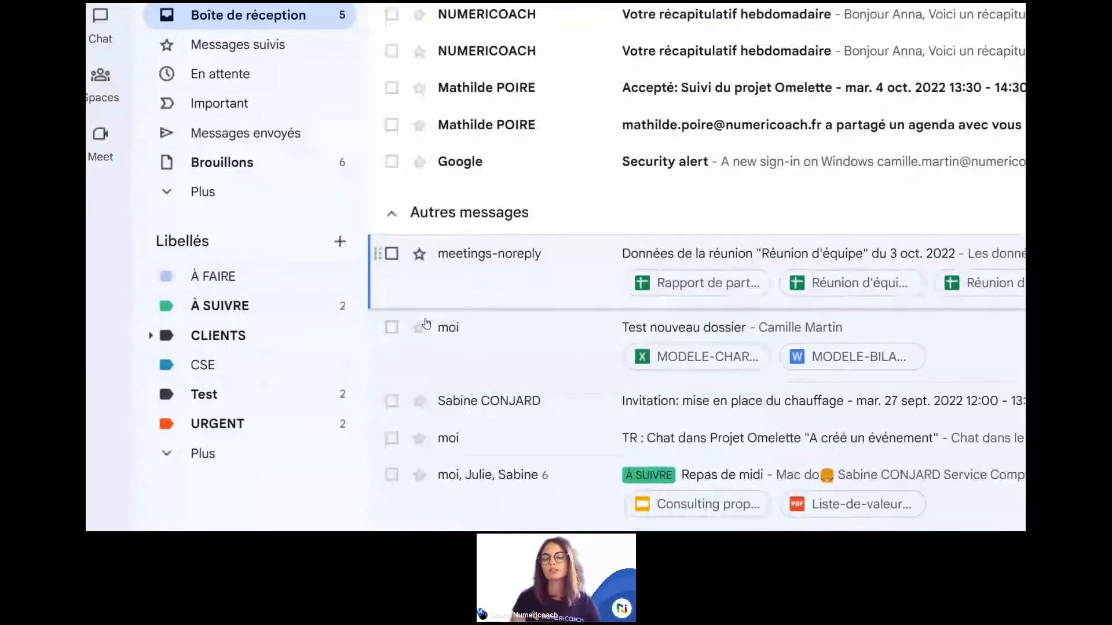
pyautogui.scroll(-1, 480, 324)
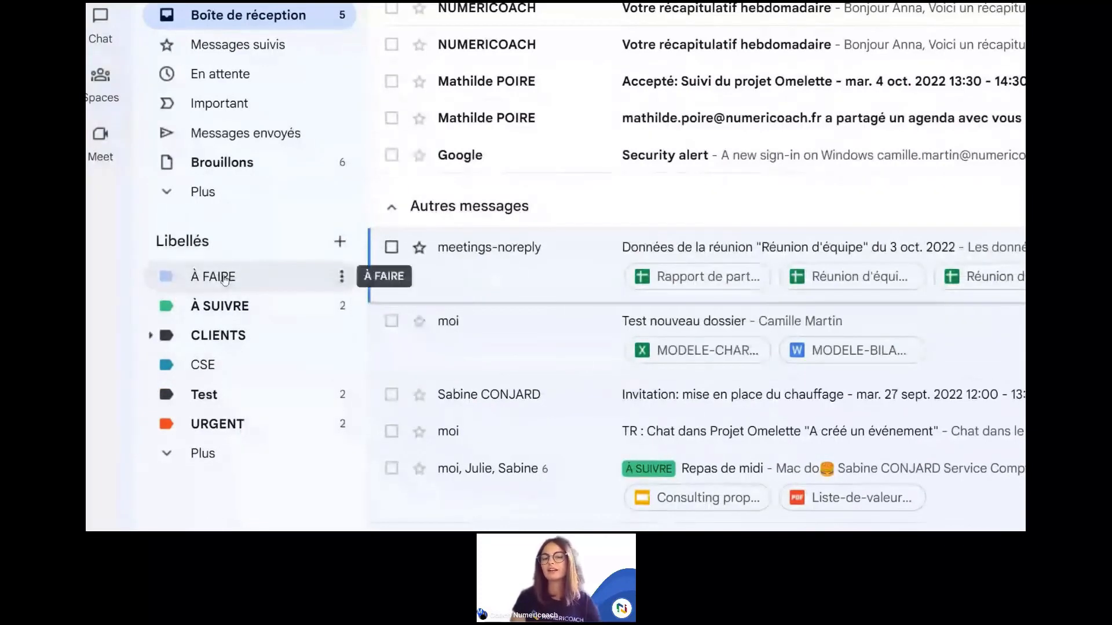
pyautogui.moveTo(225, 279); pyautogui.dragTo(527, 261)
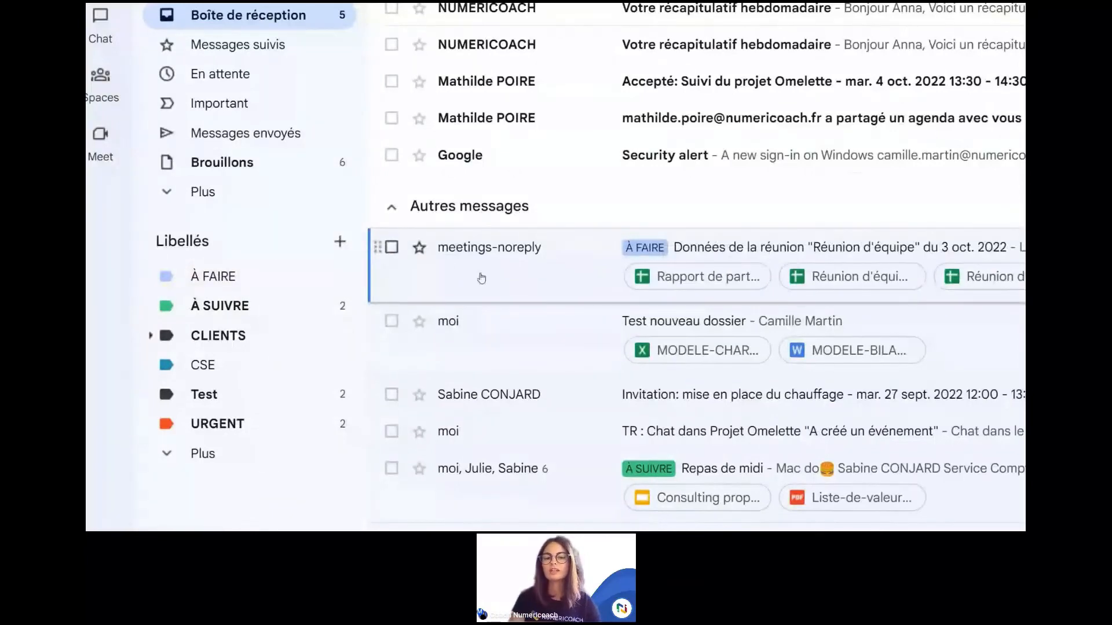
# Step: Tag Test nouveau dossier with URGENT, CSE and À SUIVRE, then start dragging the heating invitation
pyautogui.moveTo(263, 426); pyautogui.dragTo(526, 345)
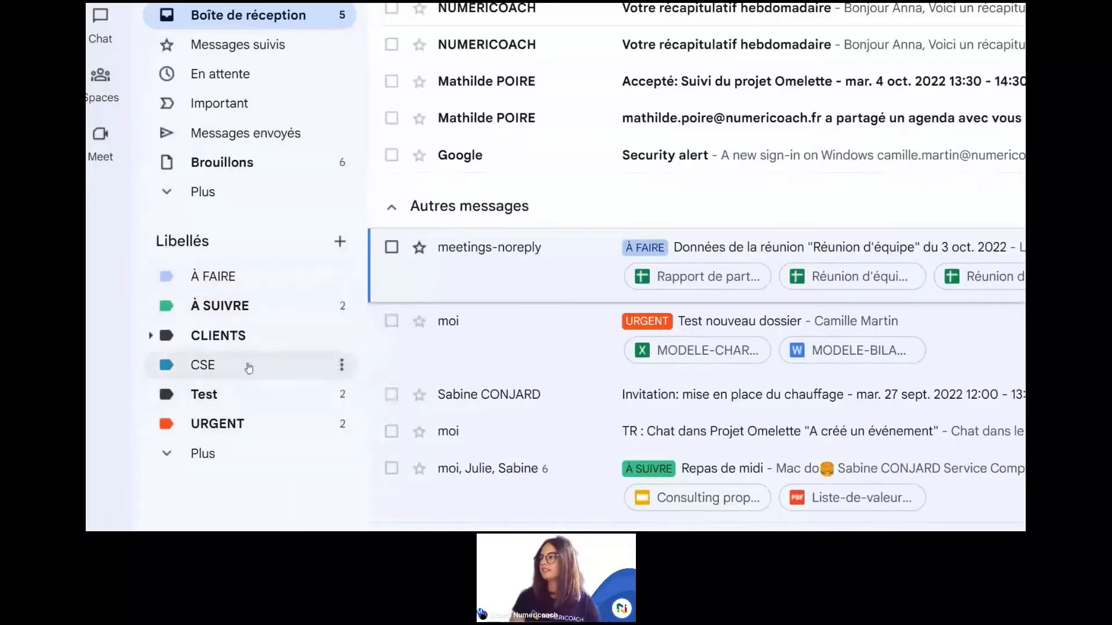
pyautogui.moveTo(238, 370); pyautogui.dragTo(543, 322)
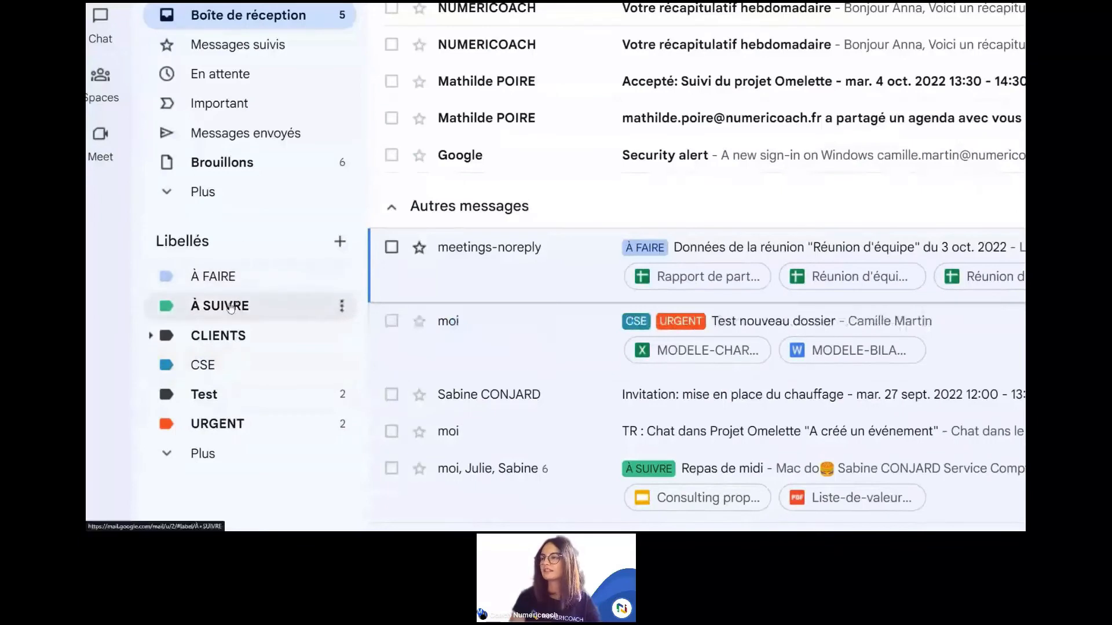
pyautogui.moveTo(317, 305); pyautogui.dragTo(536, 328)
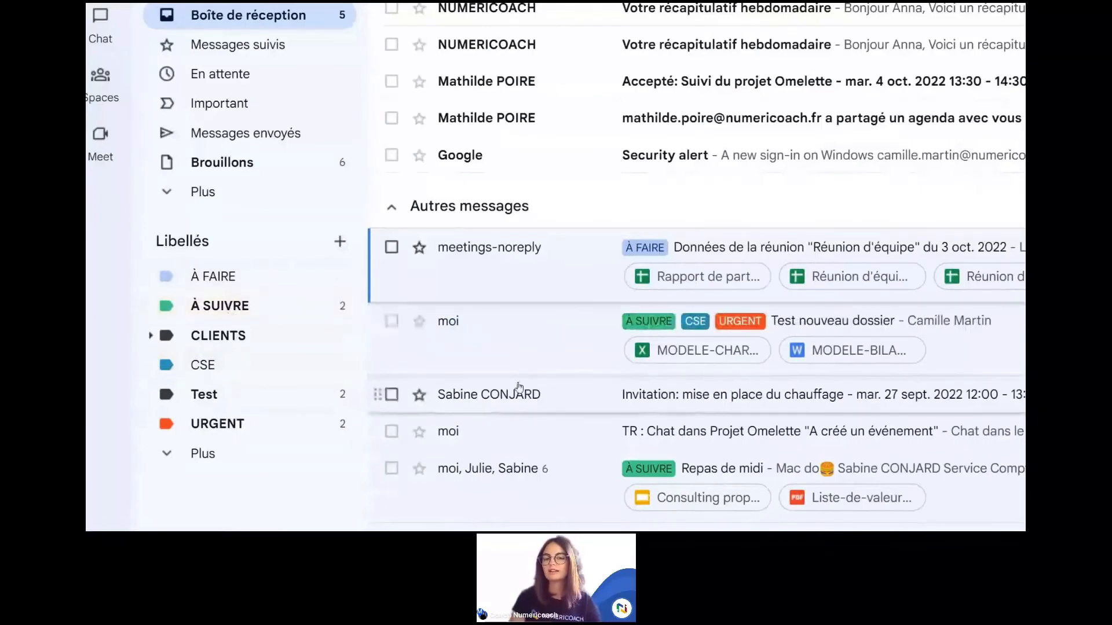
pyautogui.moveTo(518, 391); pyautogui.dragTo(357, 394)
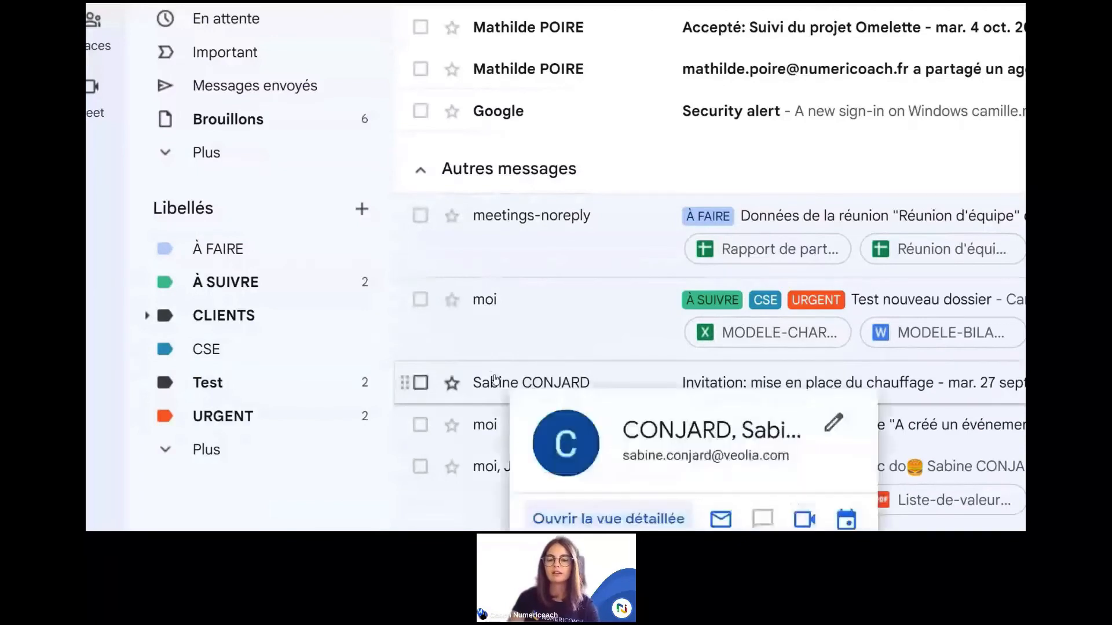
# Step: File the heating invitation under Test and archive Test nouveau dossier and the Projet Omelette chat
pyautogui.moveTo(495, 380); pyautogui.dragTo(278, 349)
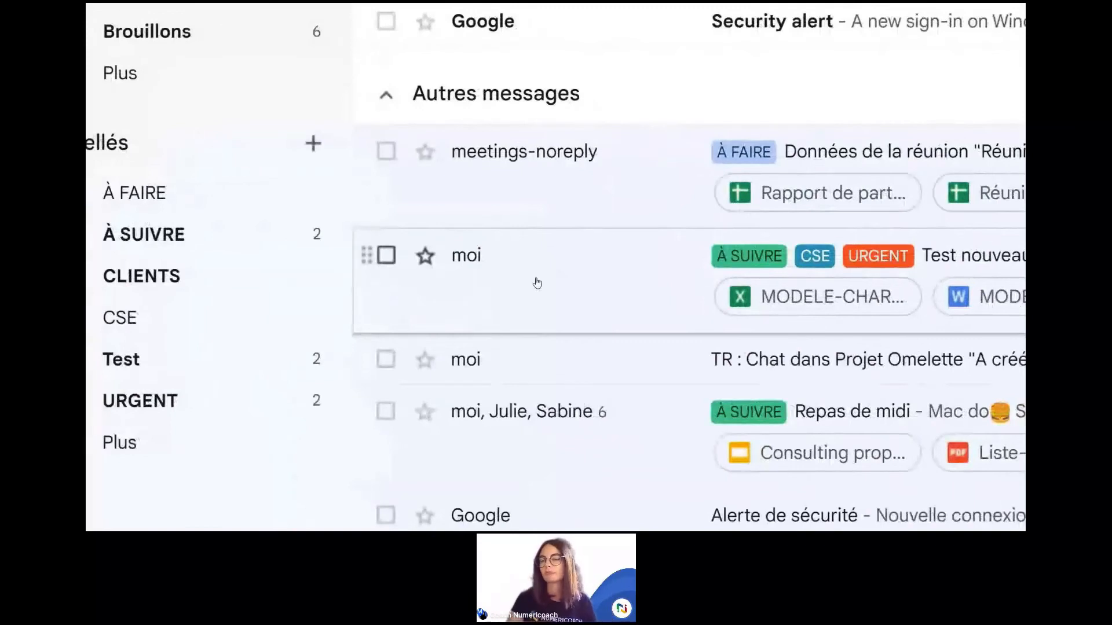
pyautogui.click(388, 261)
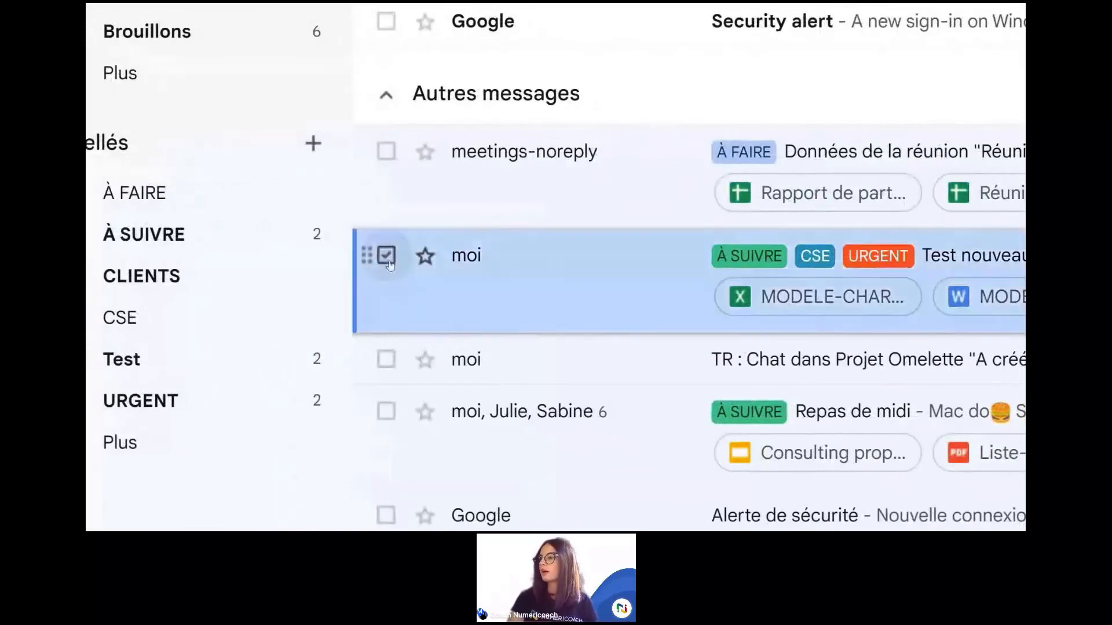
pyautogui.click(386, 361)
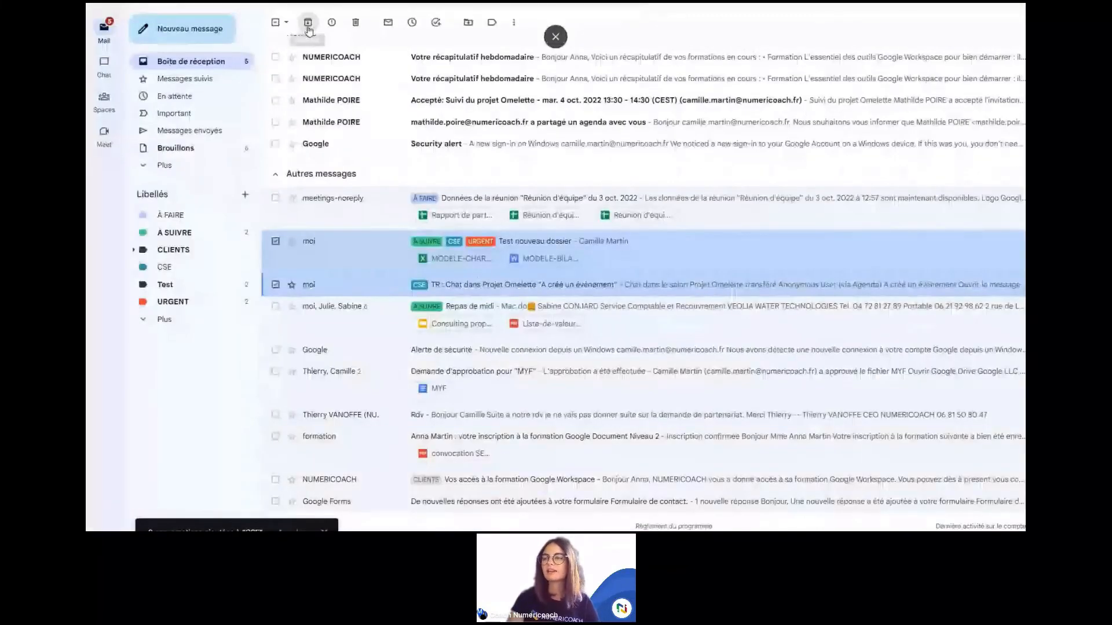
pyautogui.click(308, 26)
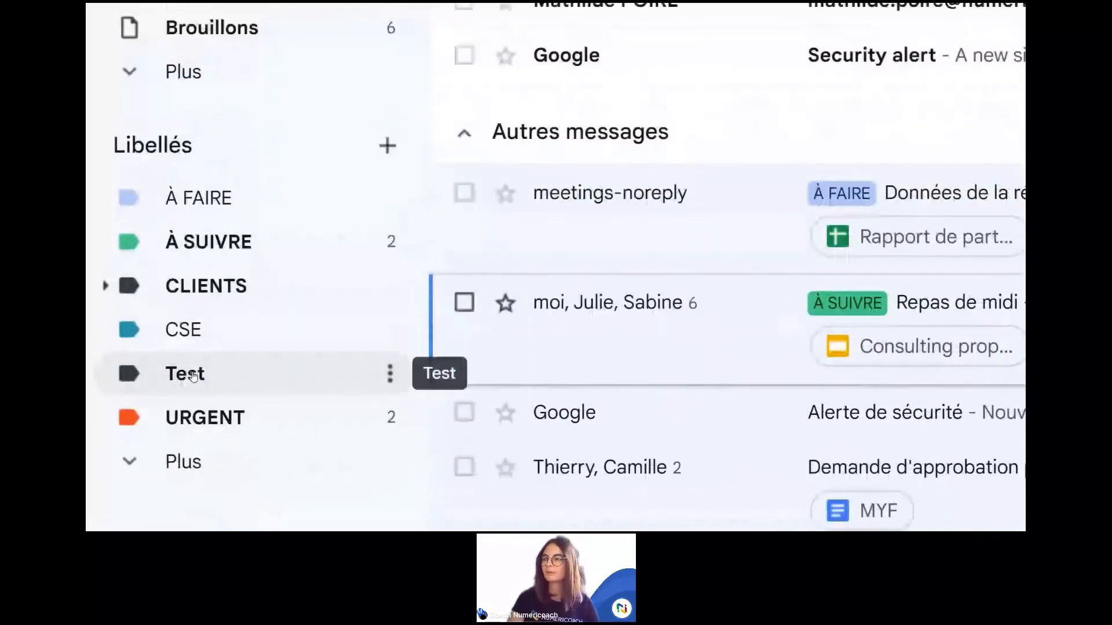
# Step: Show the extra sidebar folders via Plus, then drag the training-registration email onto a sidebar label
pyautogui.click(158, 262)
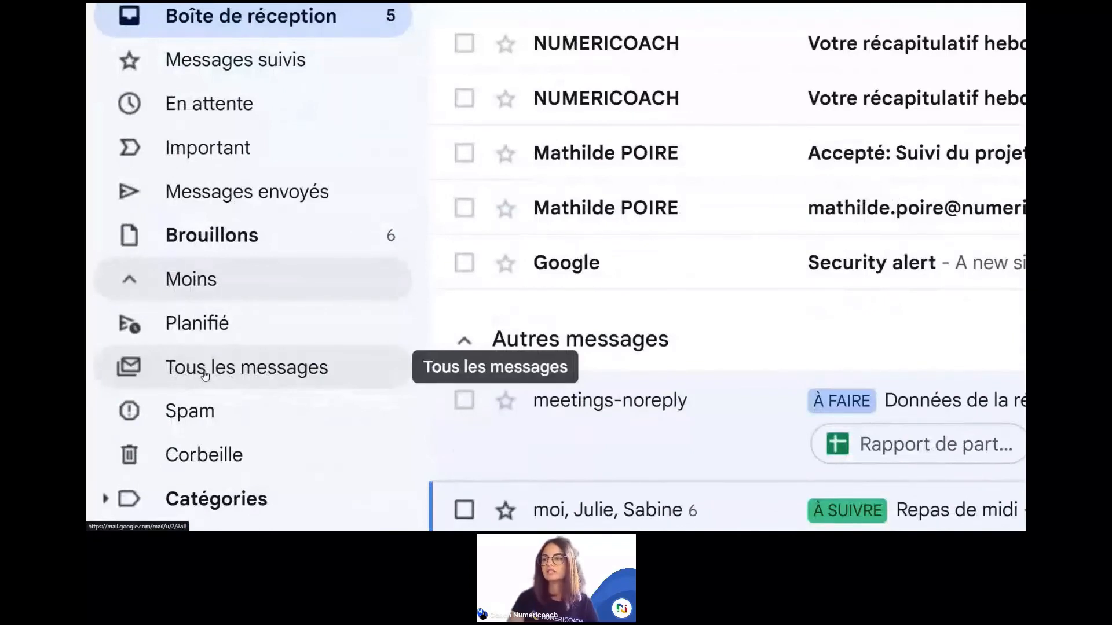
pyautogui.scroll(-1, 205, 375)
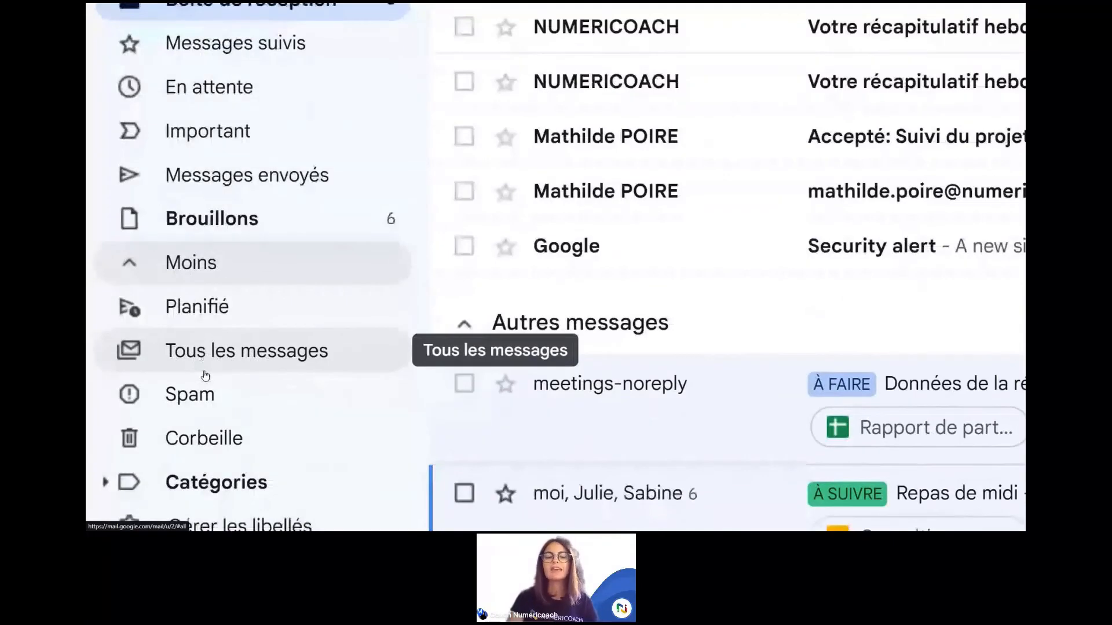
pyautogui.scroll(-5, 205, 375)
pyautogui.scroll(-2, 210, 443)
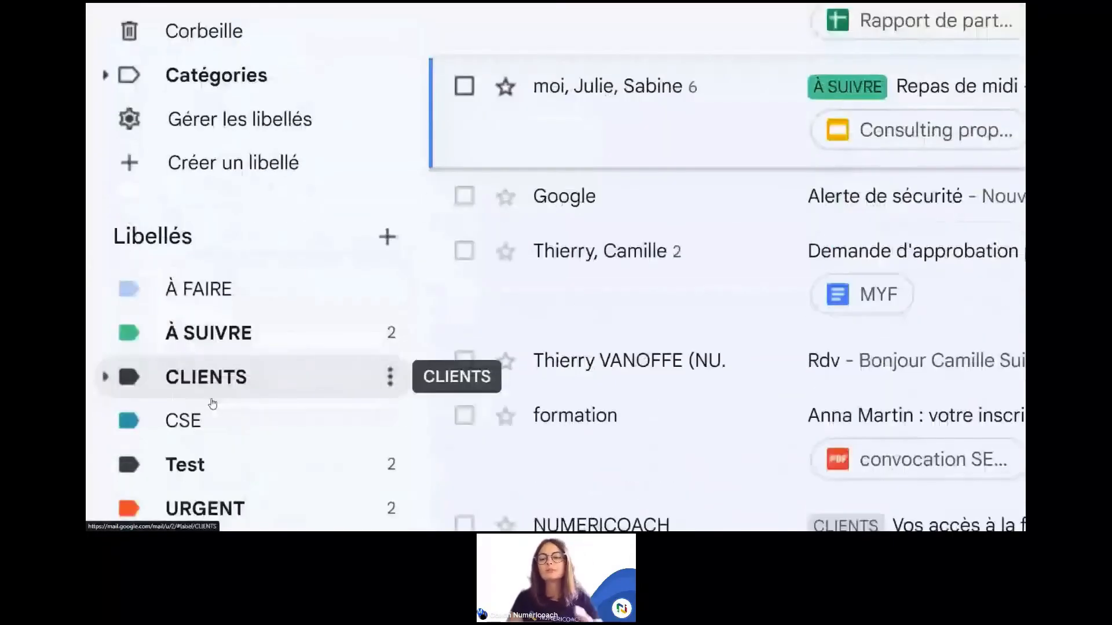
pyautogui.scroll(-1, 213, 404)
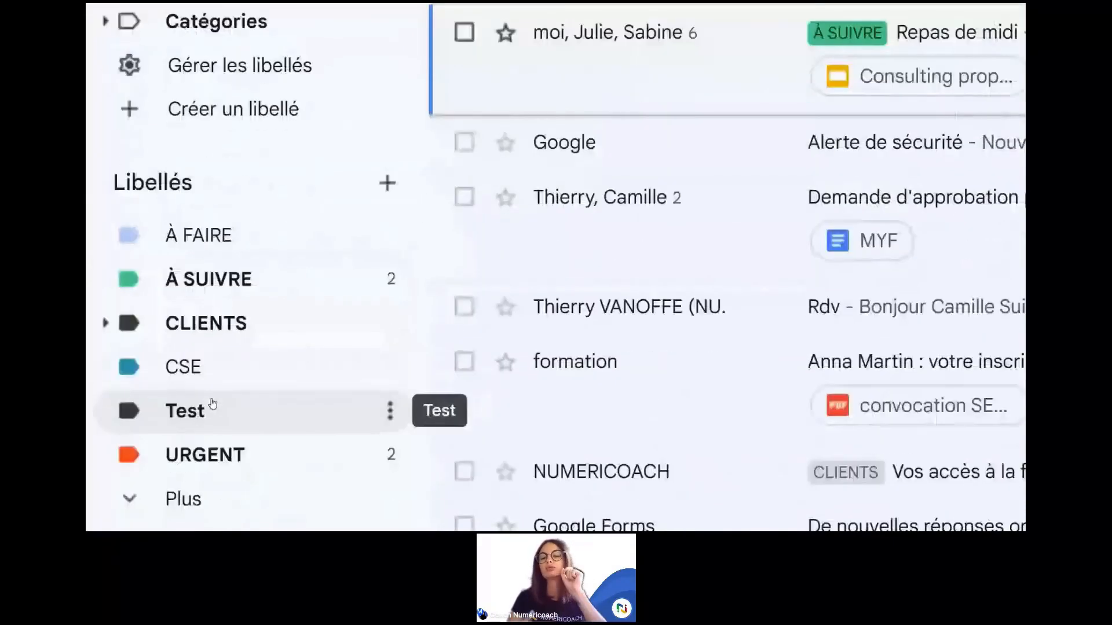
pyautogui.scroll(-1, 212, 403)
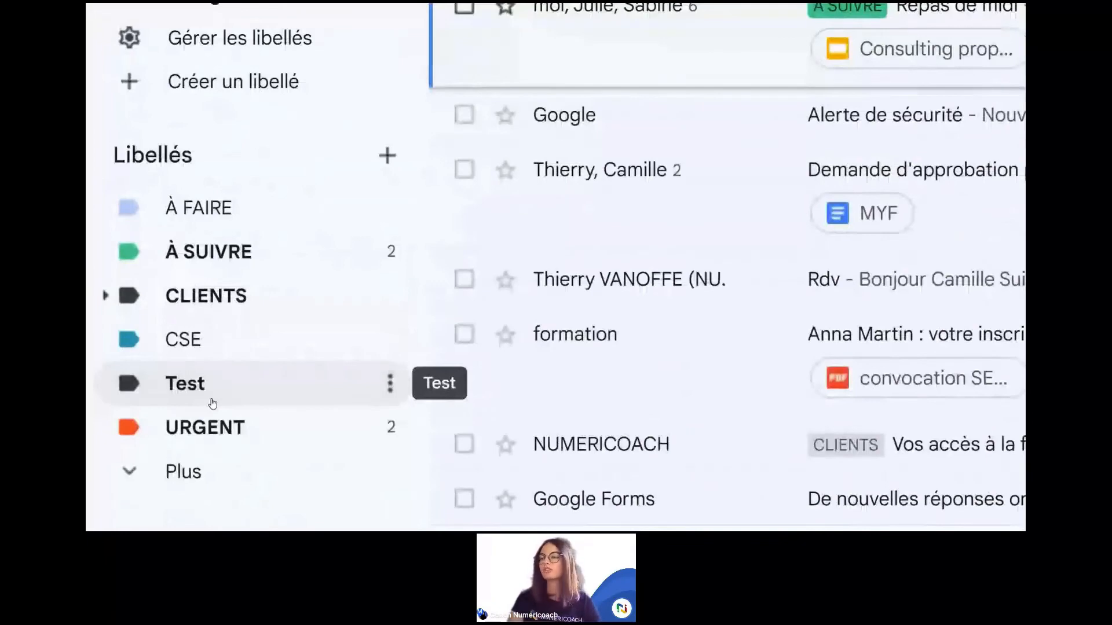
pyautogui.moveTo(589, 341)
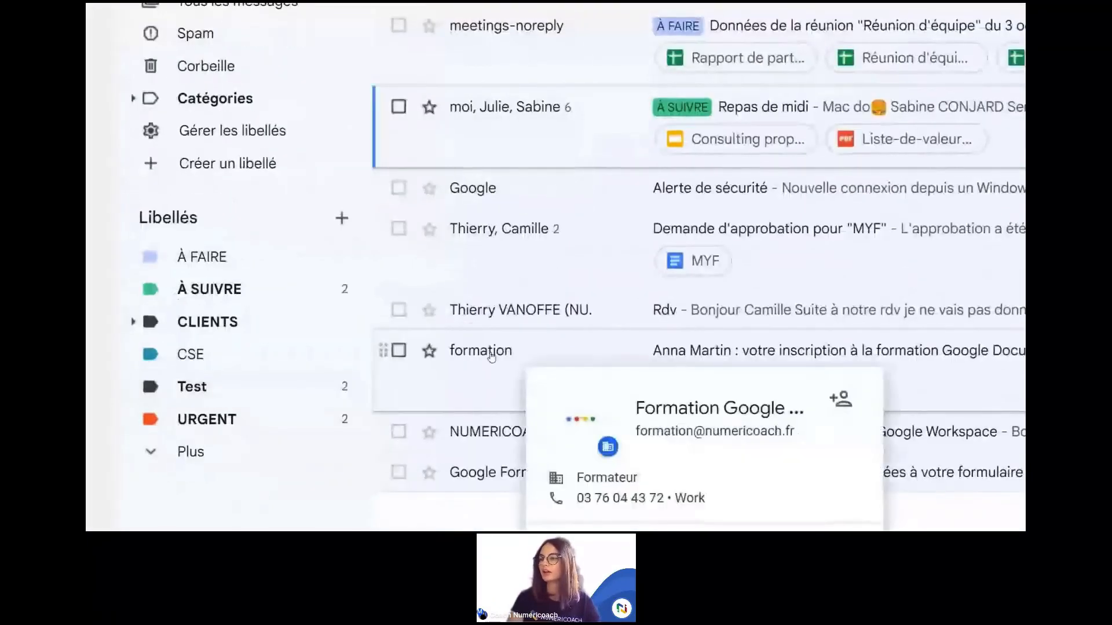
pyautogui.moveTo(492, 355); pyautogui.dragTo(186, 397)
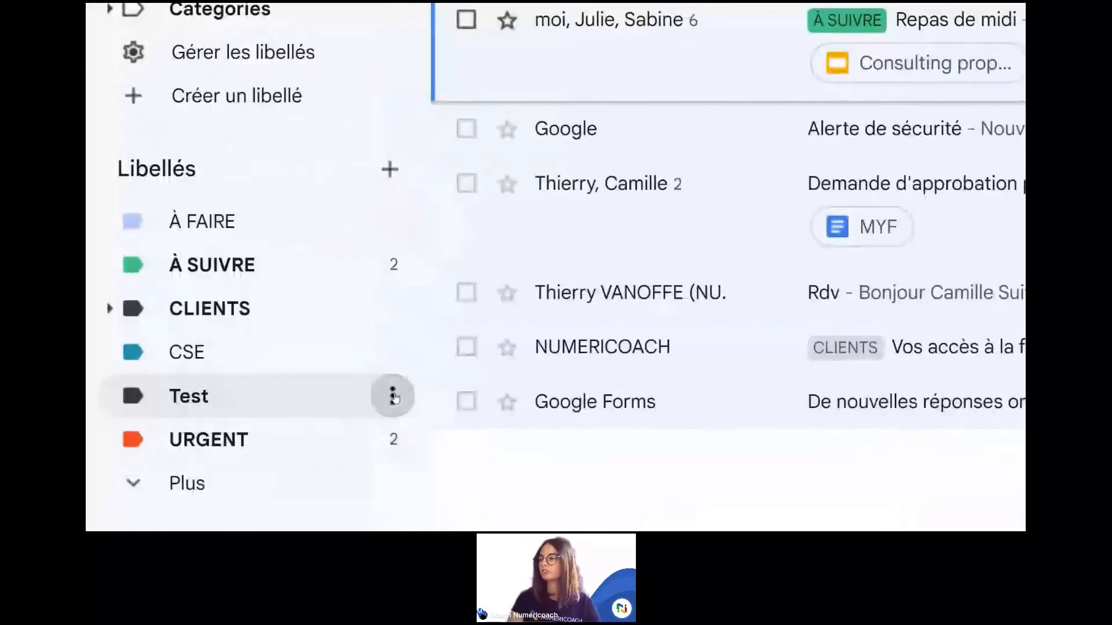
pyautogui.click(394, 397)
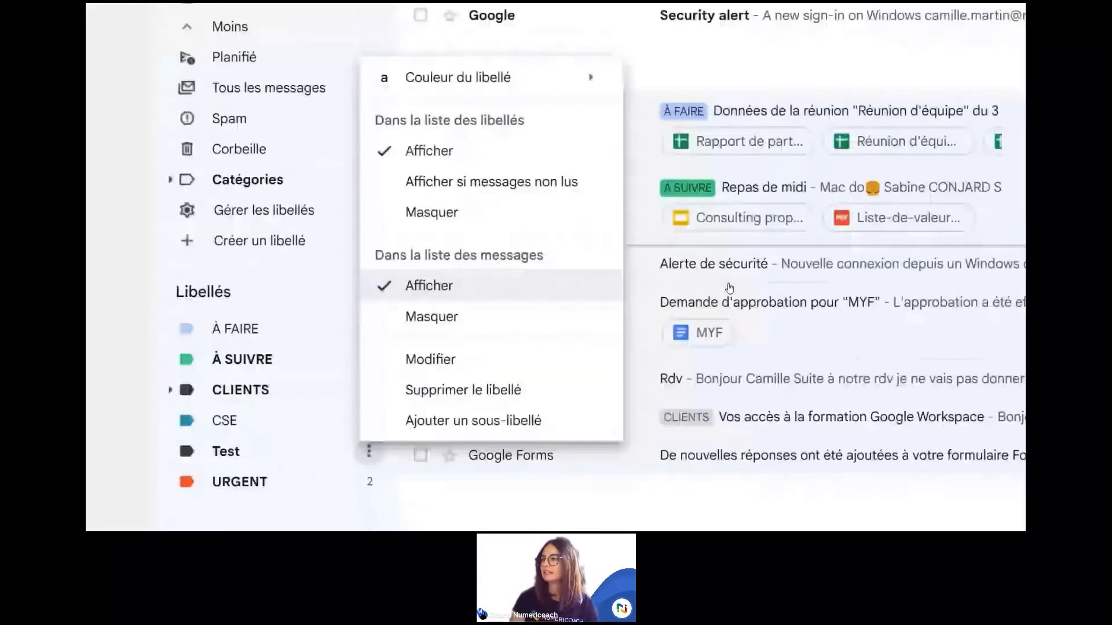
pyautogui.click(730, 288)
pyautogui.moveTo(242, 360); pyautogui.dragTo(719, 141)
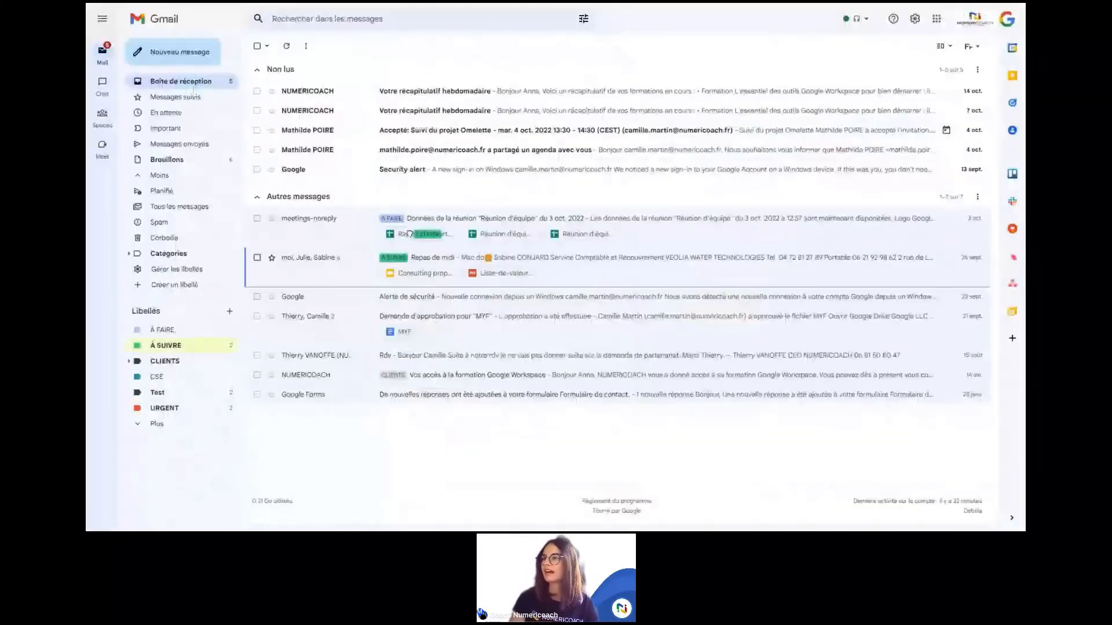
pyautogui.moveTo(409, 234); pyautogui.dragTo(409, 231)
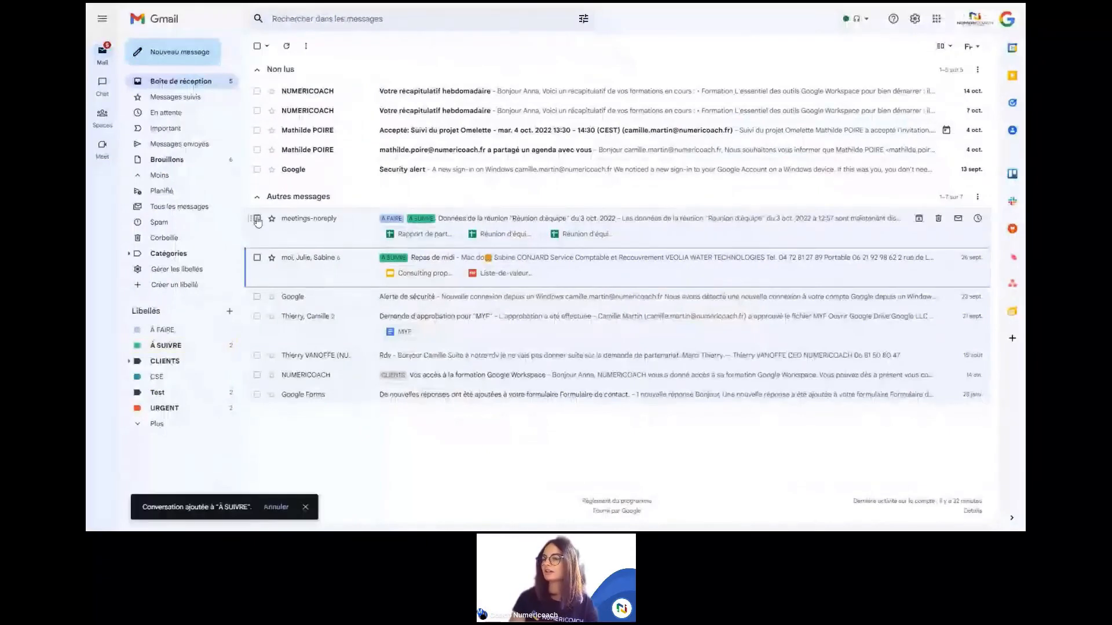
# Step: Select and archive the meetings-noreply conversation
pyautogui.click(257, 218)
pyautogui.click(287, 47)
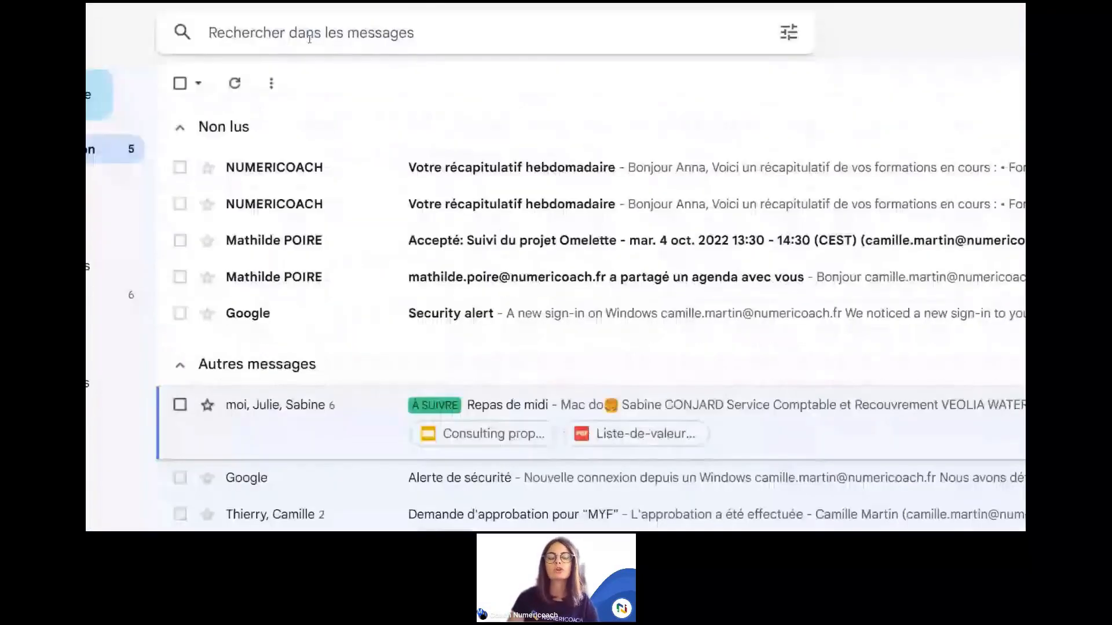
# Step: Search the mailbox for 'valeur', returning only the Repas de midi conversation, then close the suggestions
pyautogui.click(336, 44)
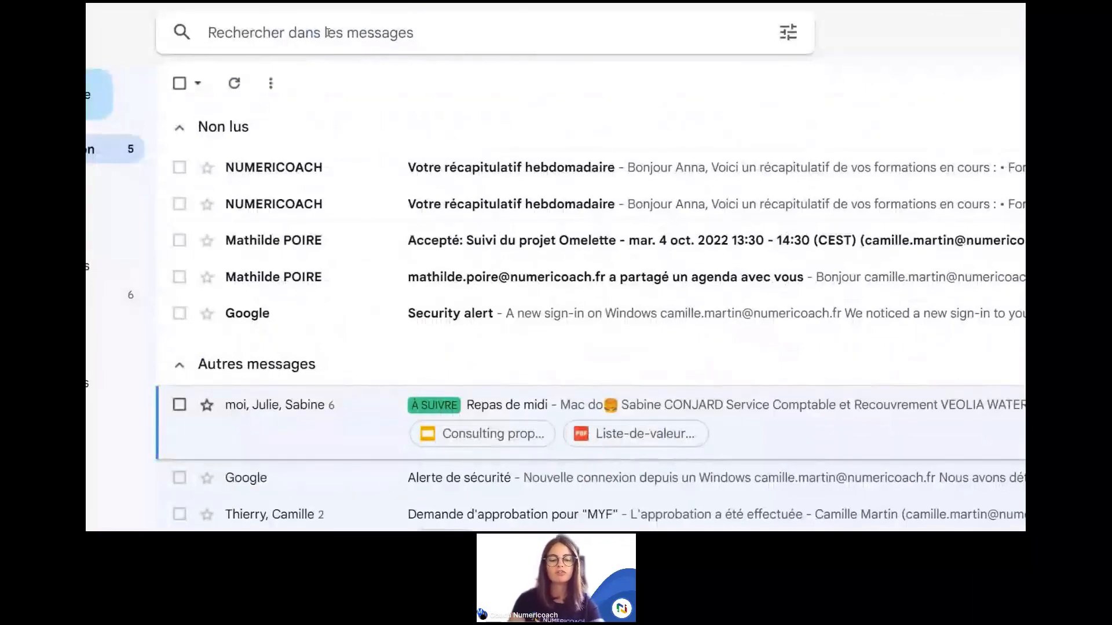
pyautogui.write('valeur')
pyautogui.press('Return')
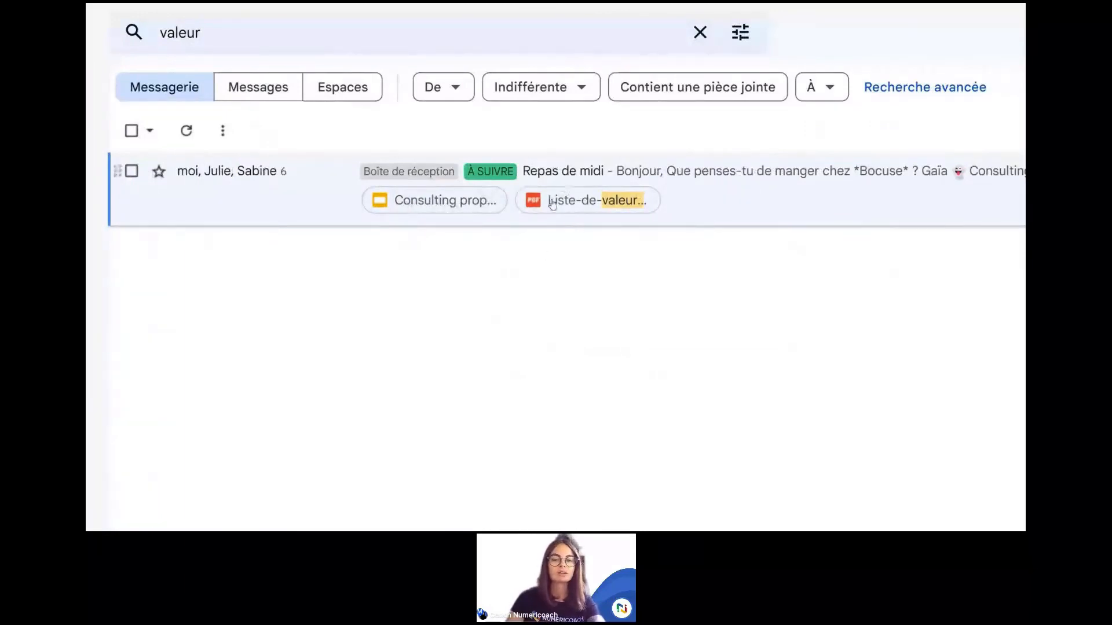
pyautogui.click(353, 24)
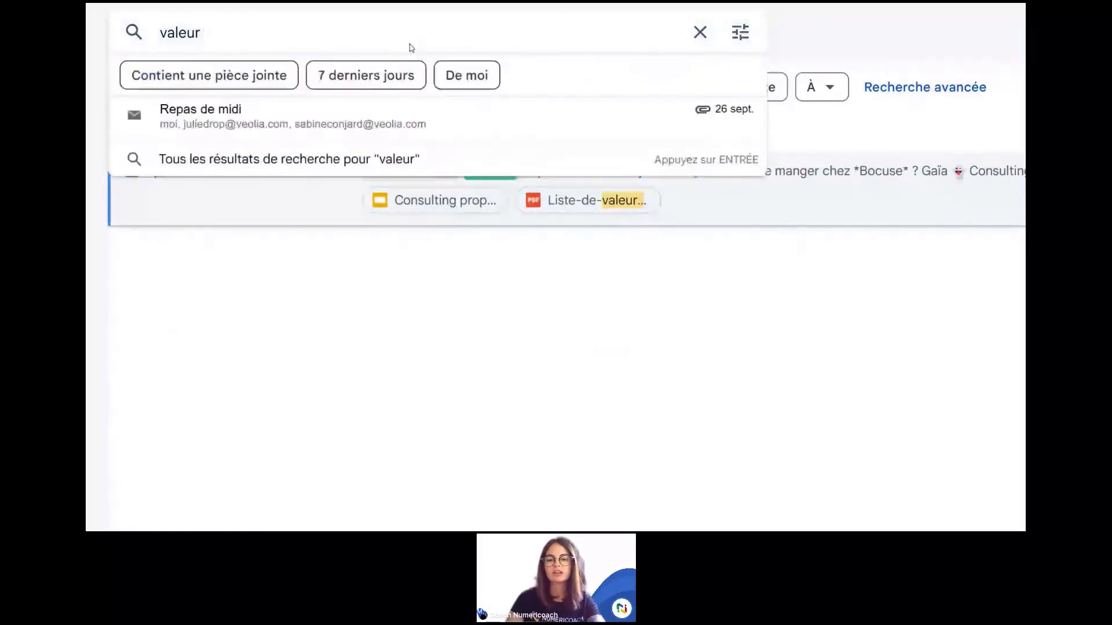
pyautogui.click(474, 266)
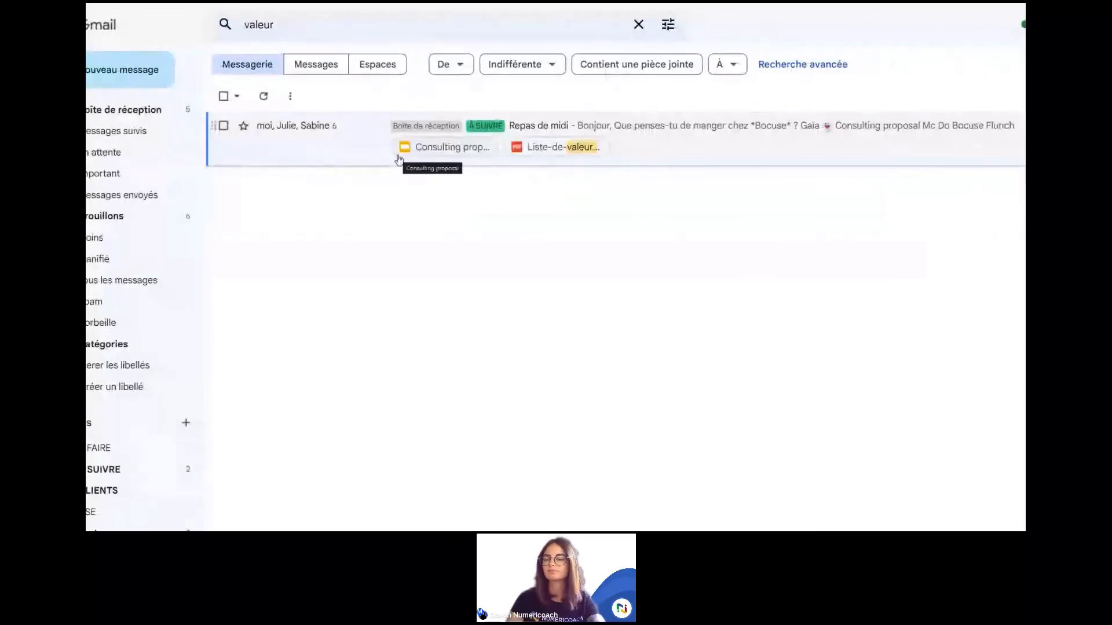
pyautogui.click(665, 24)
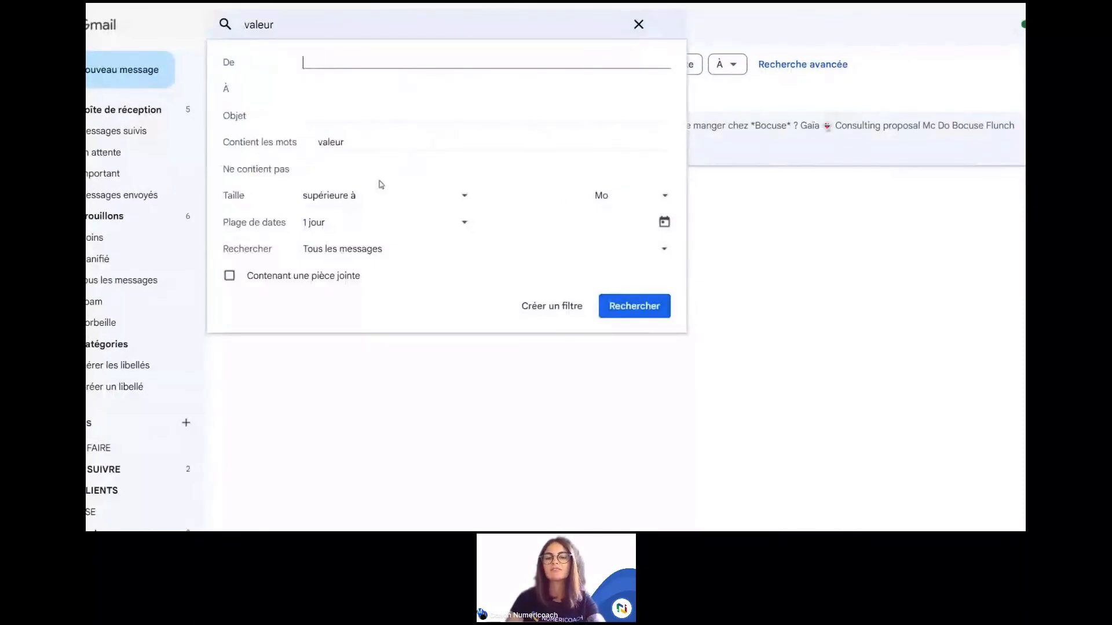
pyautogui.click(367, 347)
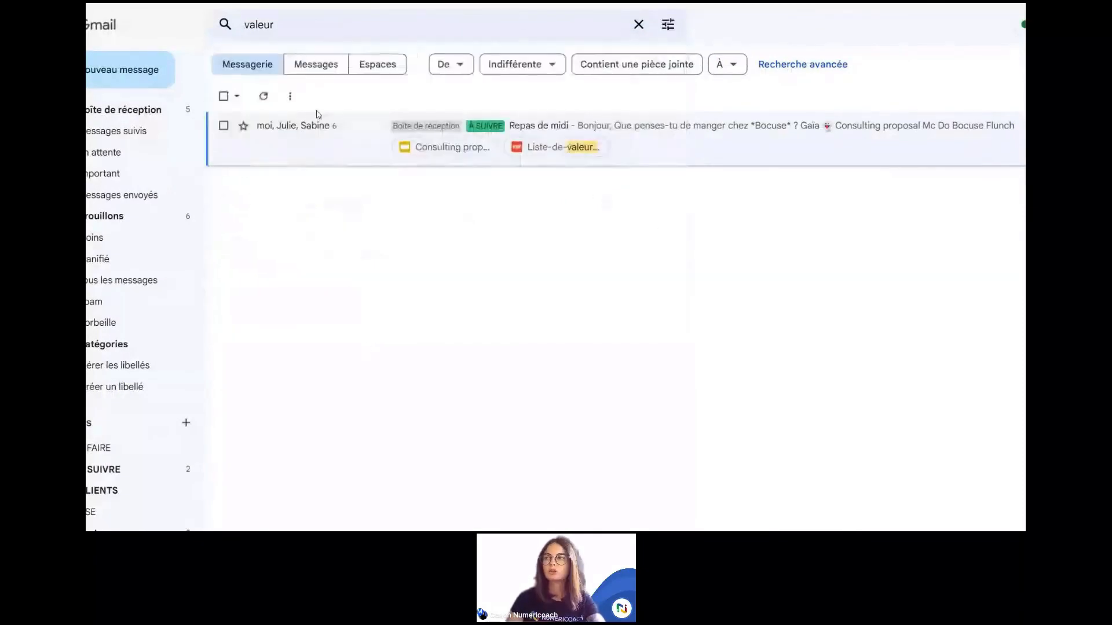
pyautogui.click(251, 27)
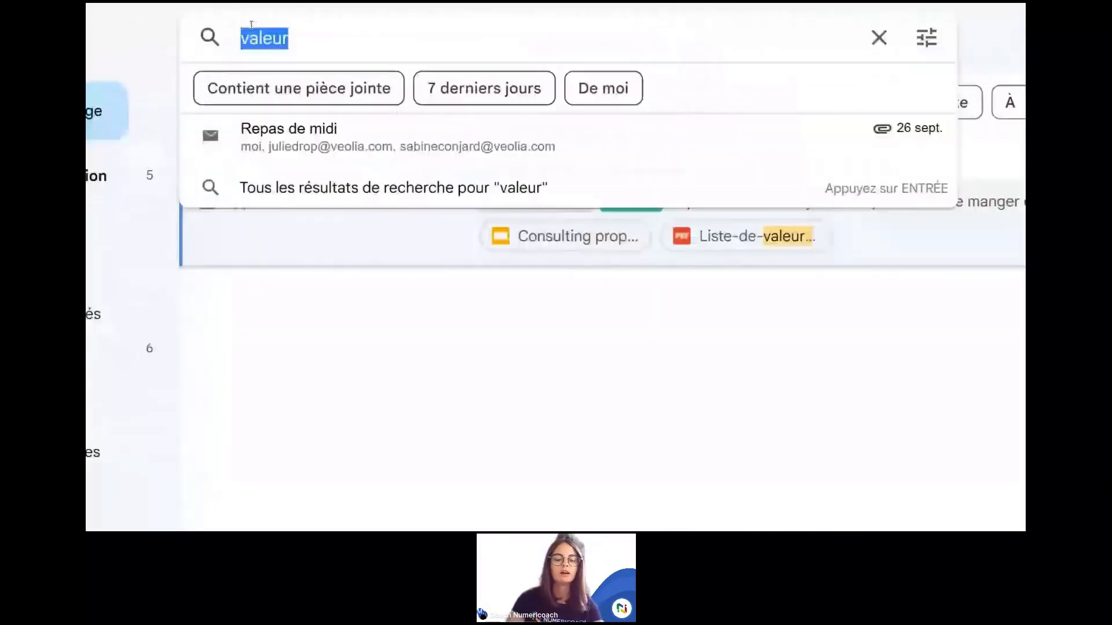
# Step: Search with a from: operator for the colleague's e-mail address, removing the stray word 'contain'
pyautogui.write('f')
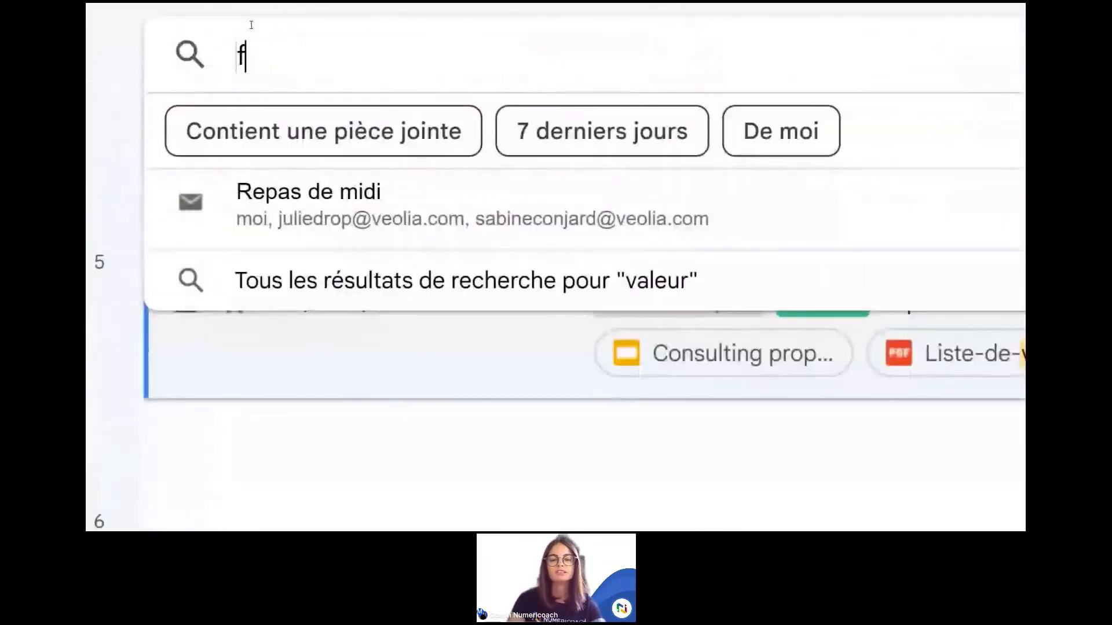
pyautogui.write('ro')
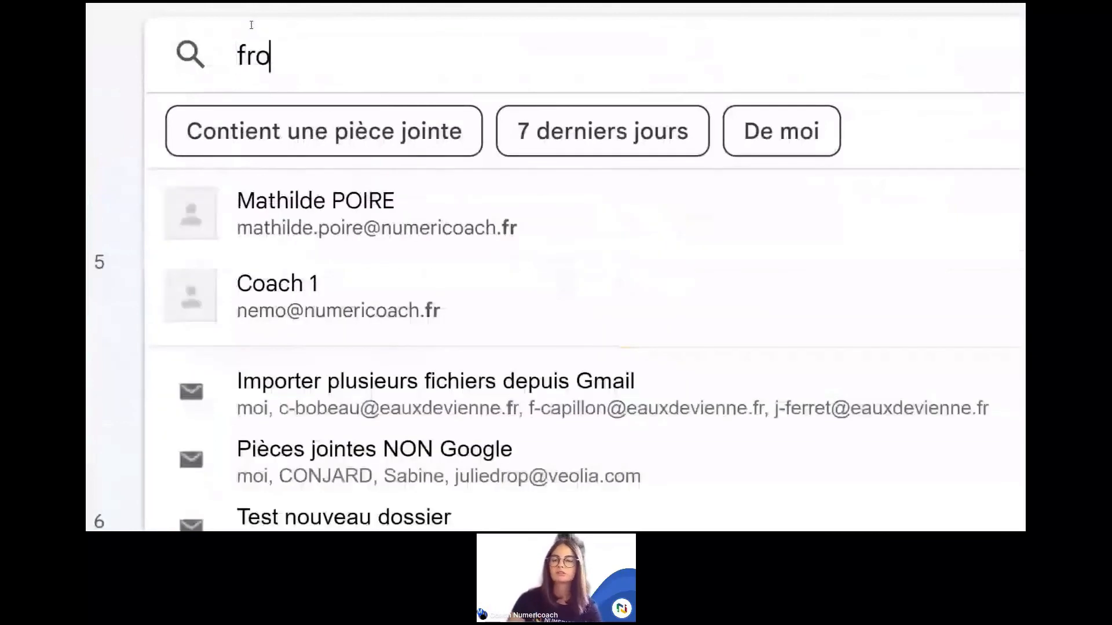
pyautogui.write('m')
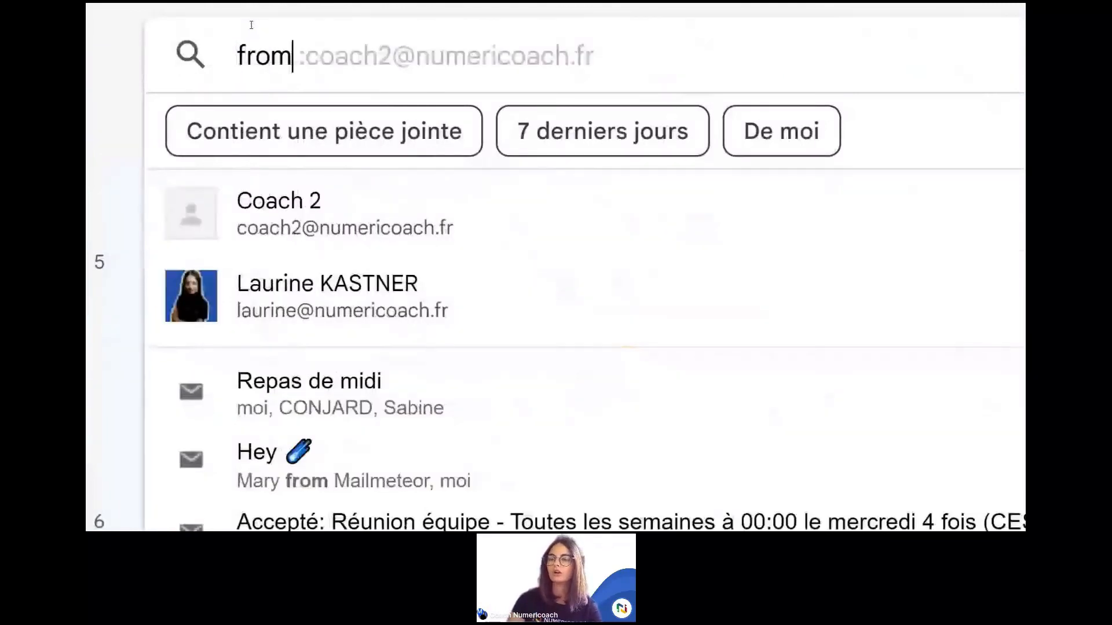
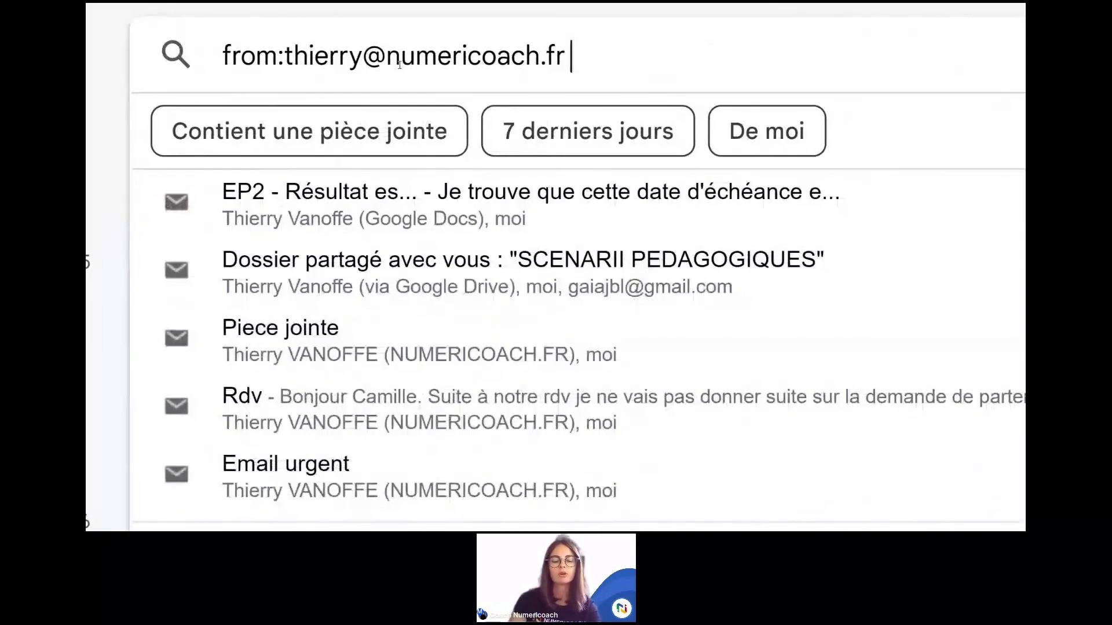
pyautogui.write('co')
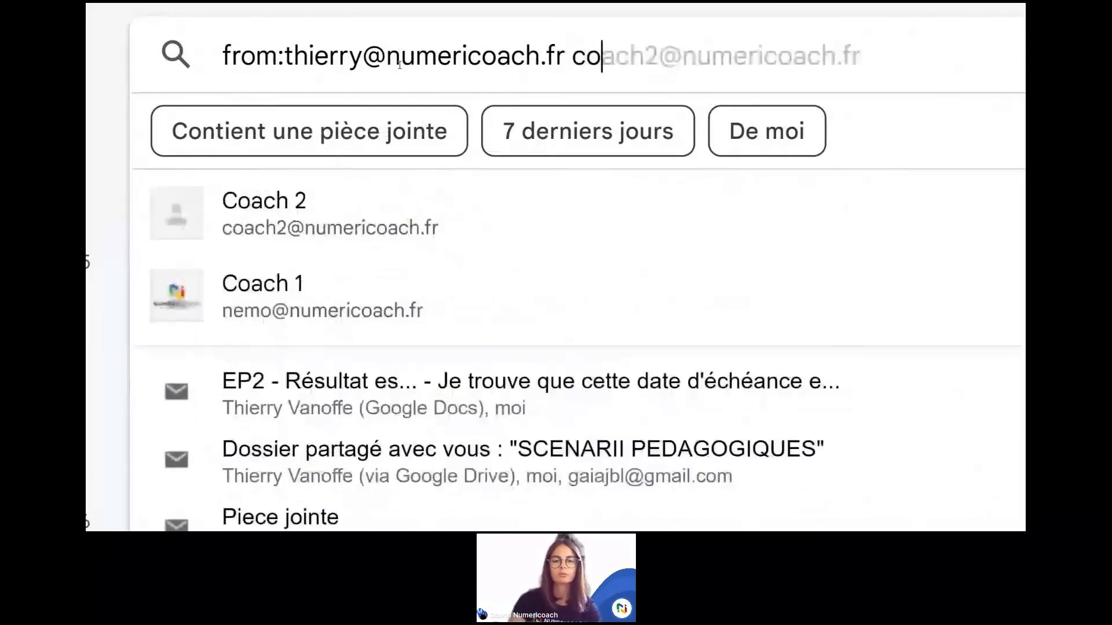
pyautogui.write('ntain')
pyautogui.press('BackSpace')
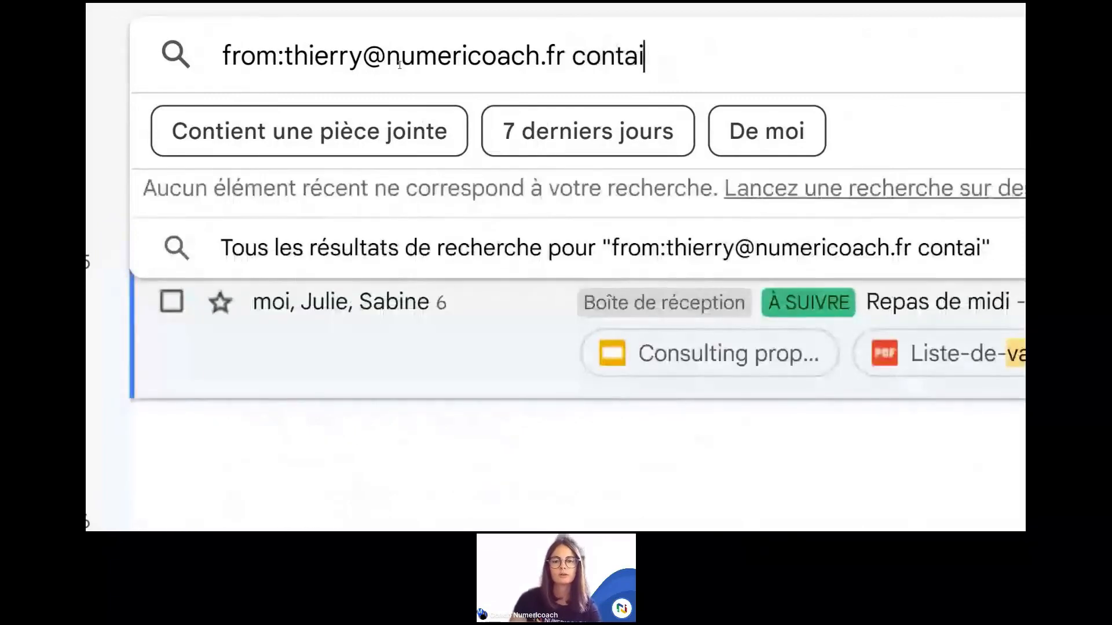
pyautogui.press('BackSpace')
pyautogui.press('BackSpace')
pyautogui.press('BackSpace')
pyautogui.press('BackSpace')
pyautogui.press('BackSpace')
pyautogui.press('BackSpace')
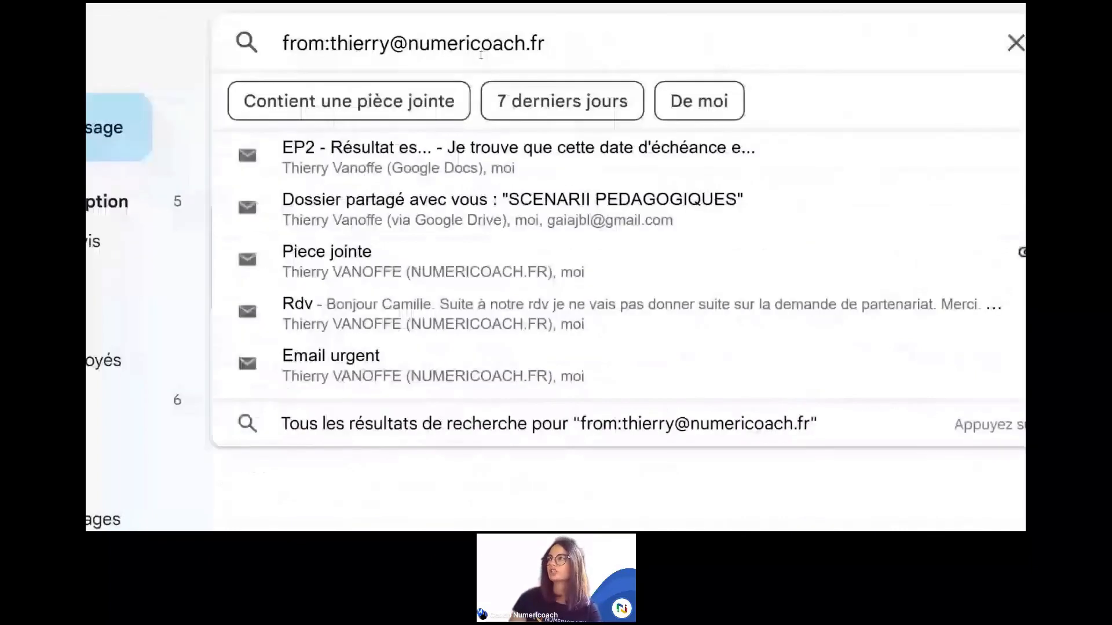
pyautogui.press('Return')
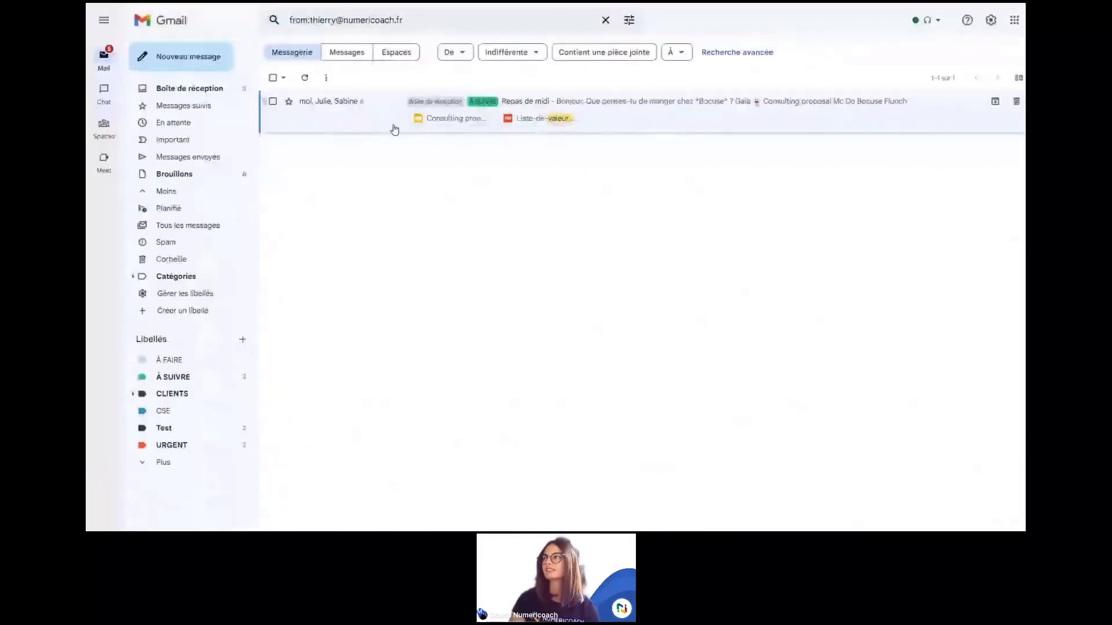
# Step: Add has:attachment to the sender search to list only messages with attachments
pyautogui.click(411, 21)
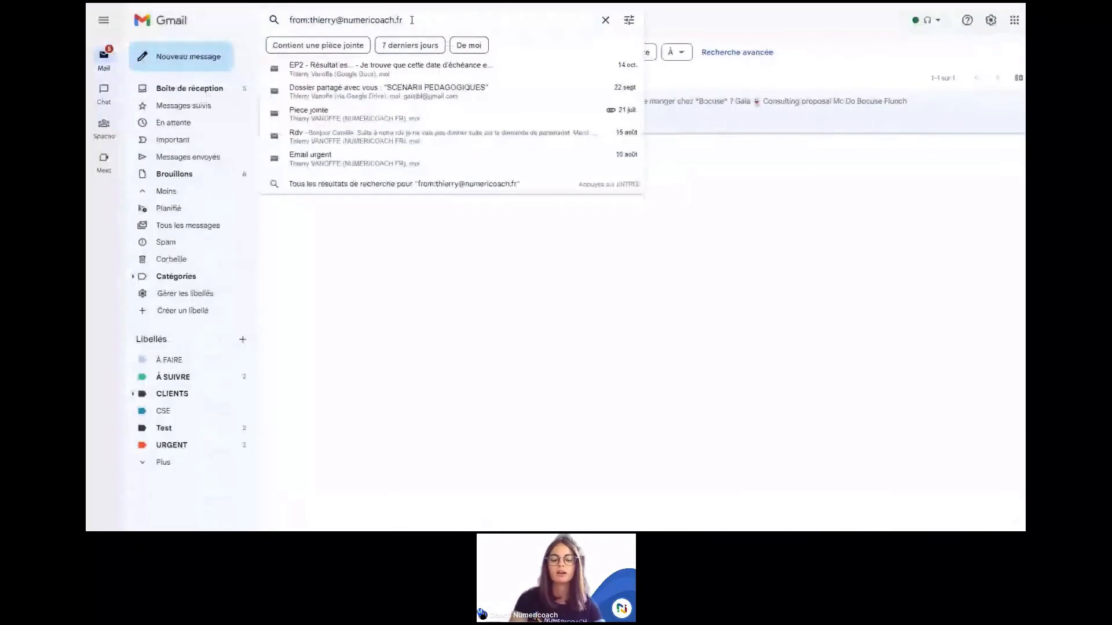
pyautogui.write('has: attachment')
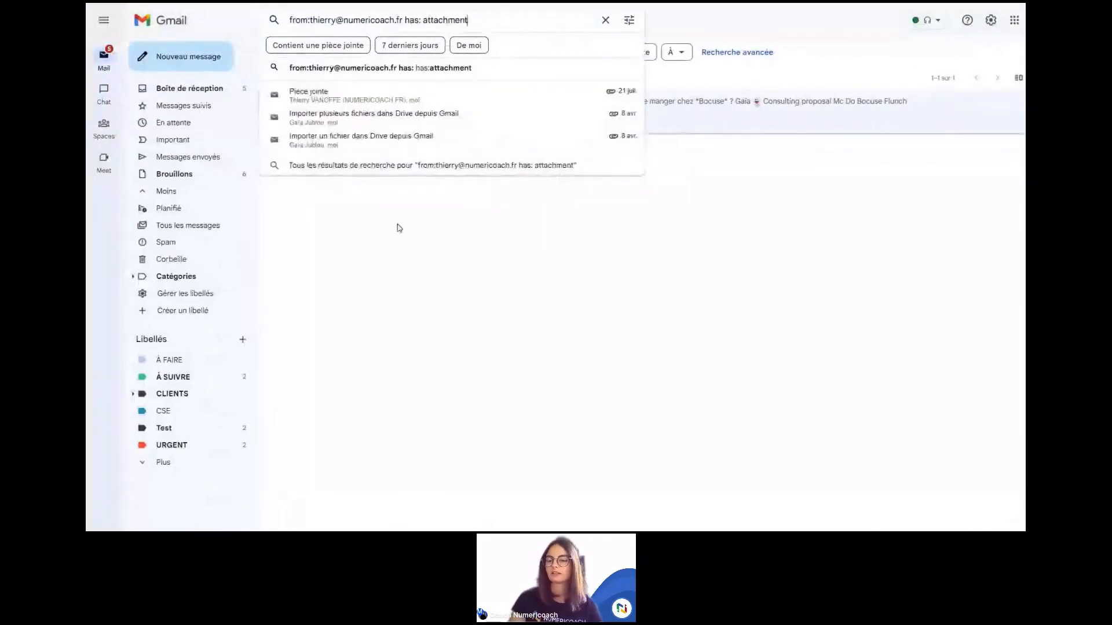
pyautogui.press('Return')
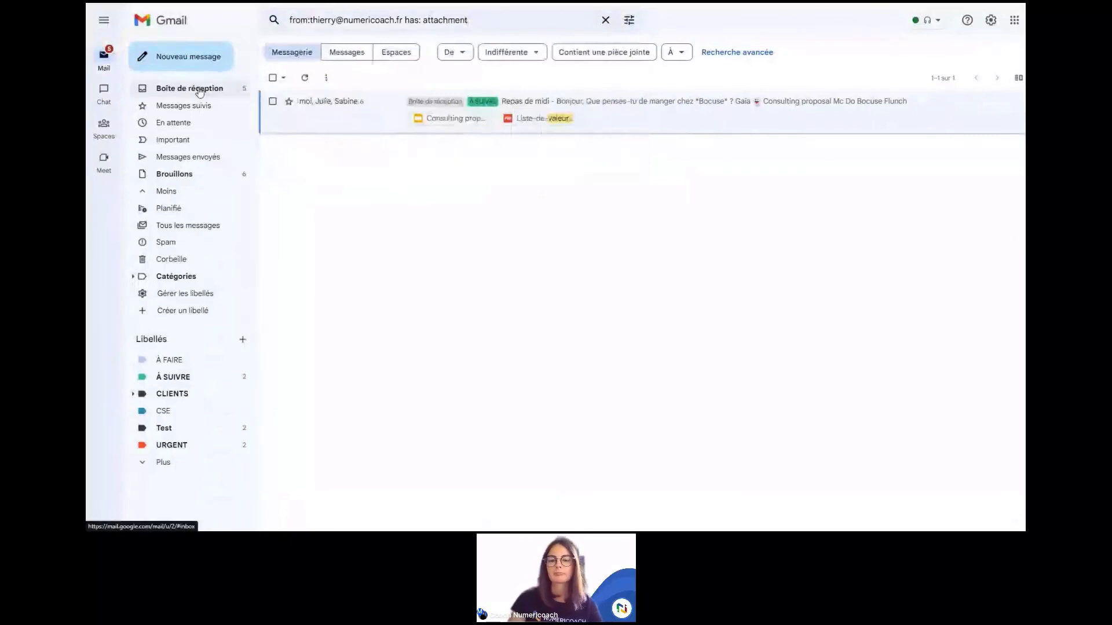
# Step: Return to the inbox, exit full screen, and switch to the Épisode 9 Slides presentation
pyautogui.click(199, 90)
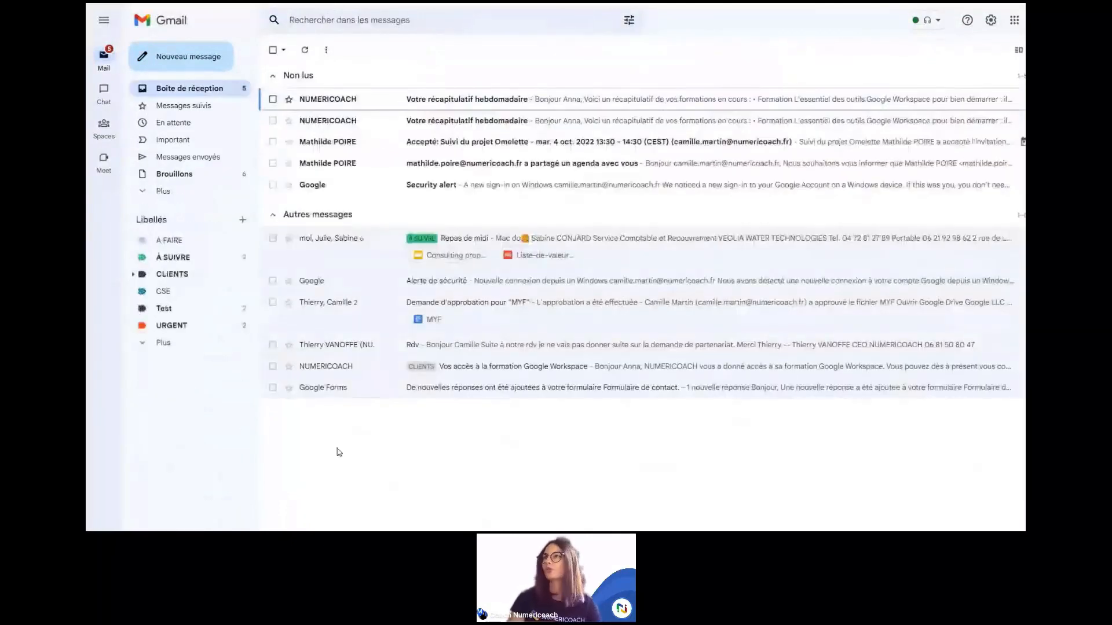
pyautogui.press('F11')
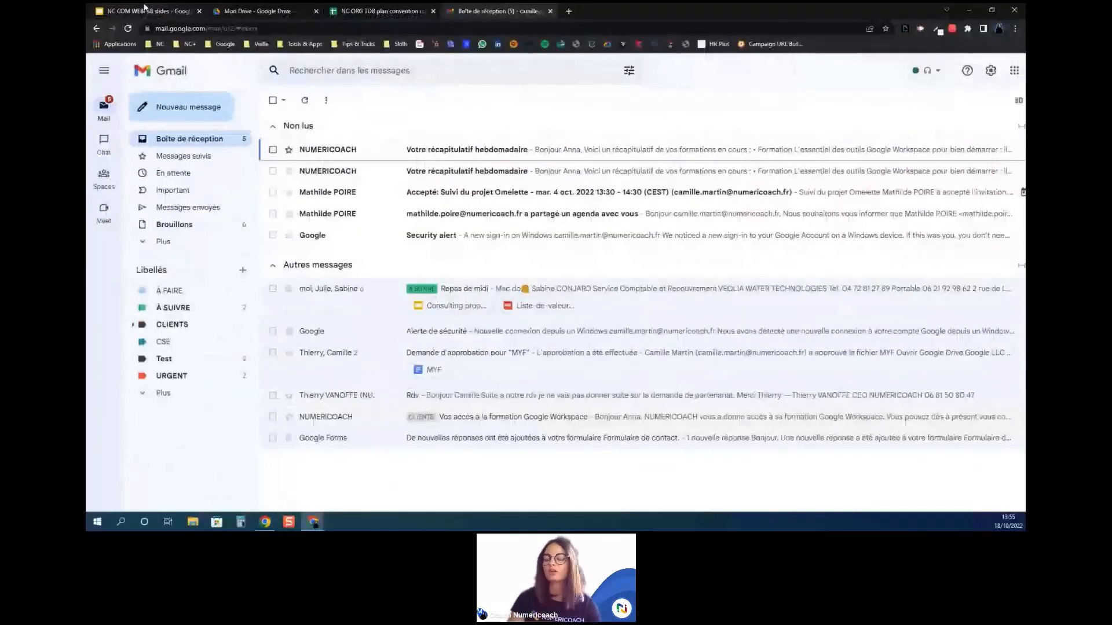
pyautogui.click(144, 8)
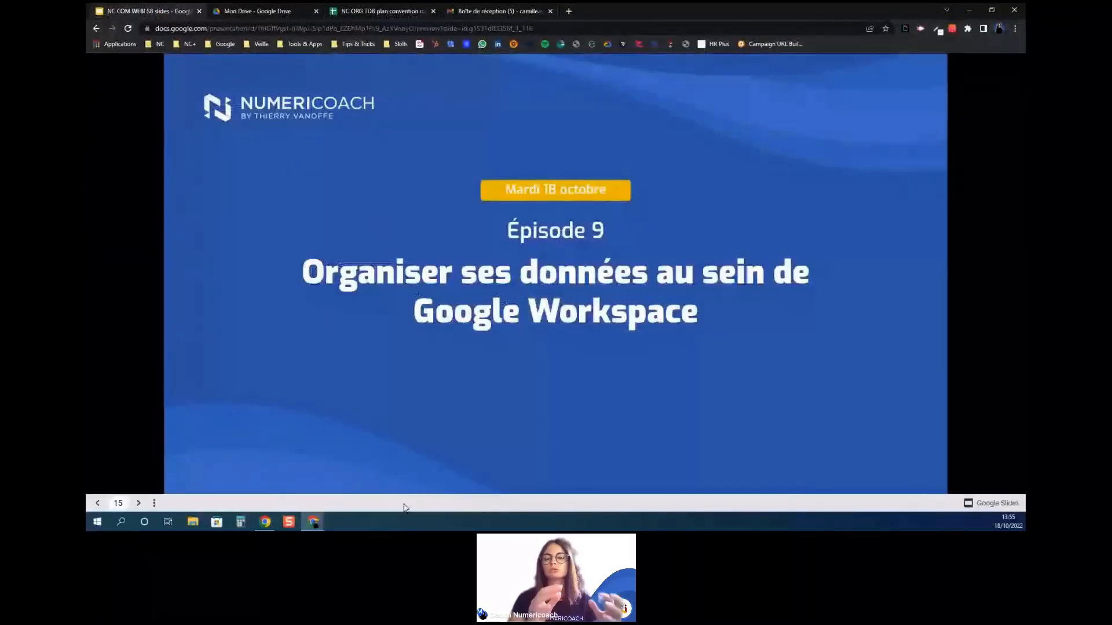